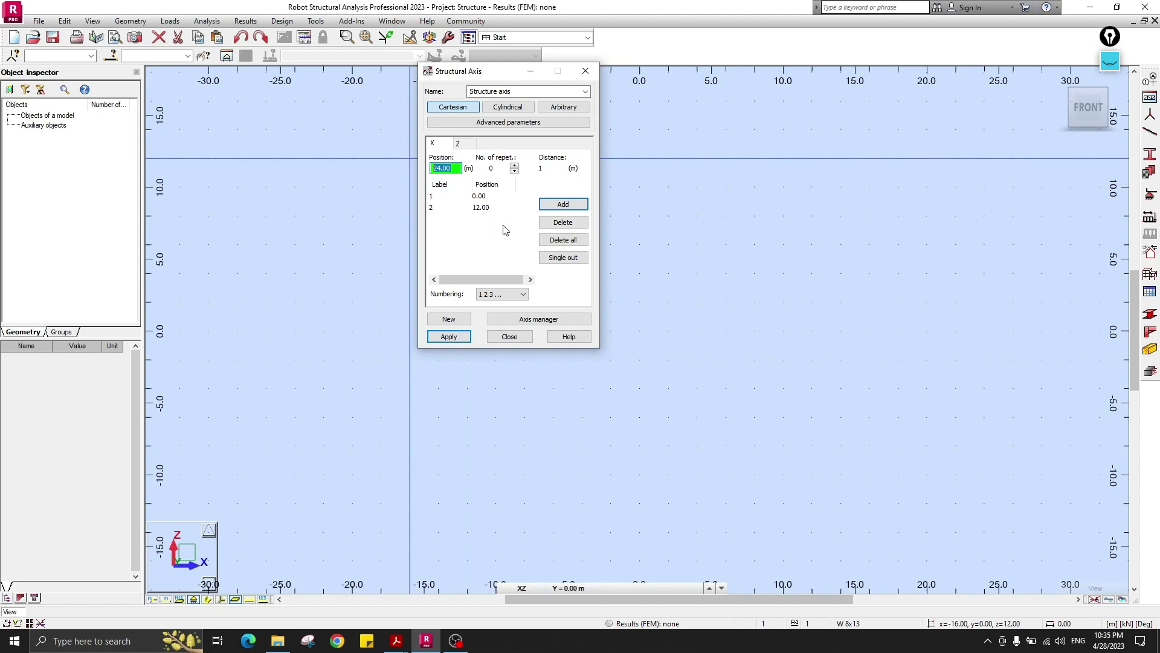
Add X structural axes at 18 m and 24 m to the Cartesian grid
left_click(551, 205)
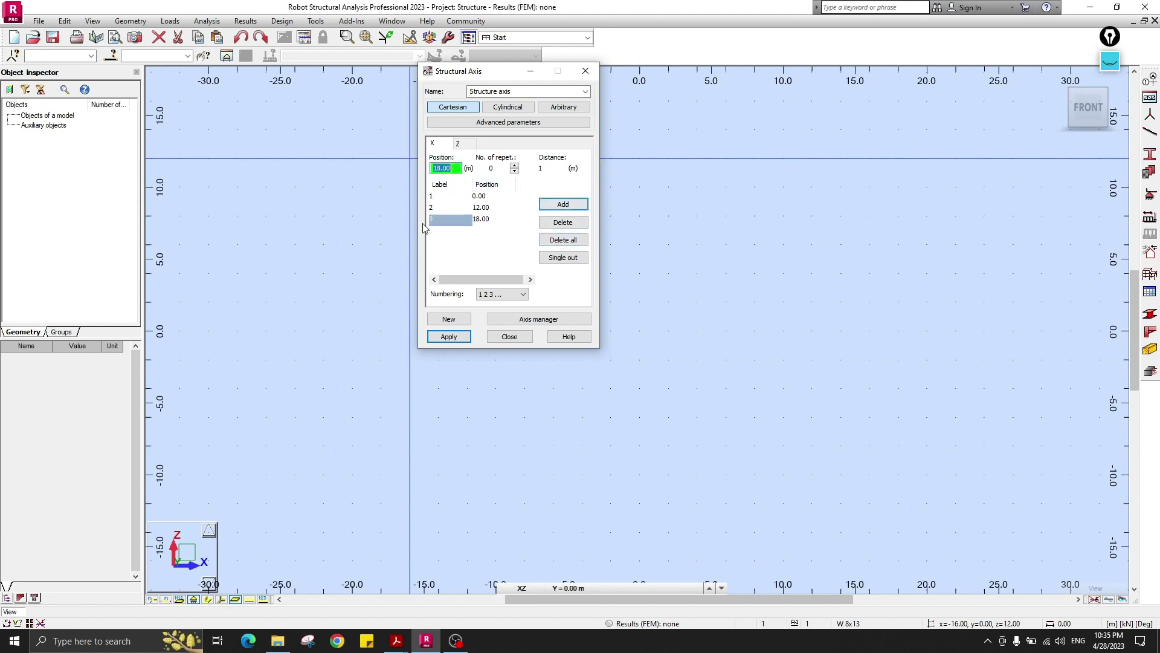
type("24")
left_click(570, 211)
Add a Z structural axis at 0.00 m and apply the axis definition to the model
left_click(458, 143)
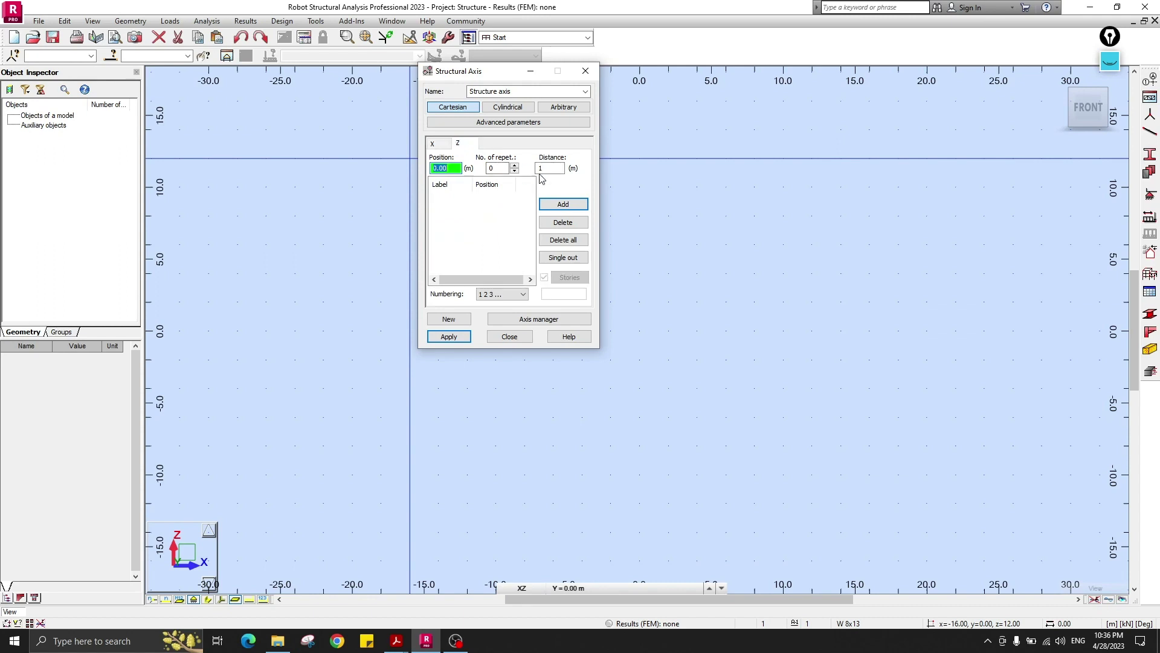
left_click(559, 206)
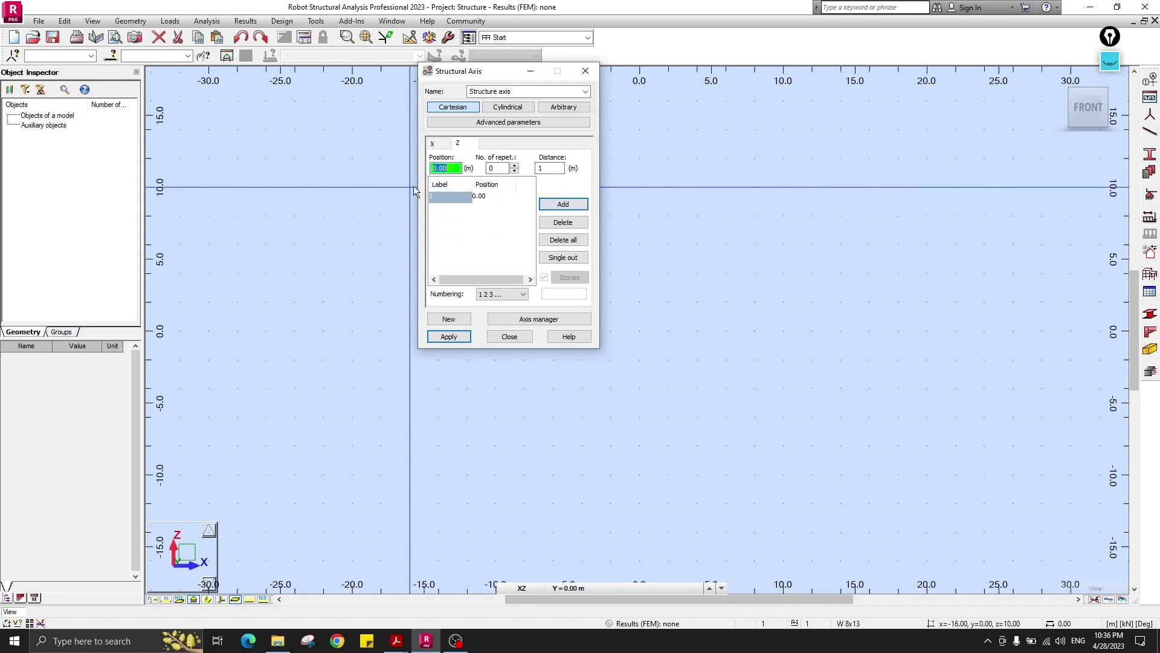
left_click(448, 337)
left_click(509, 337)
mouse_move(714, 342)
middle_mouse_down()
mouse_move(665, 313)
mouse_move(646, 350)
middle_mouse_up()
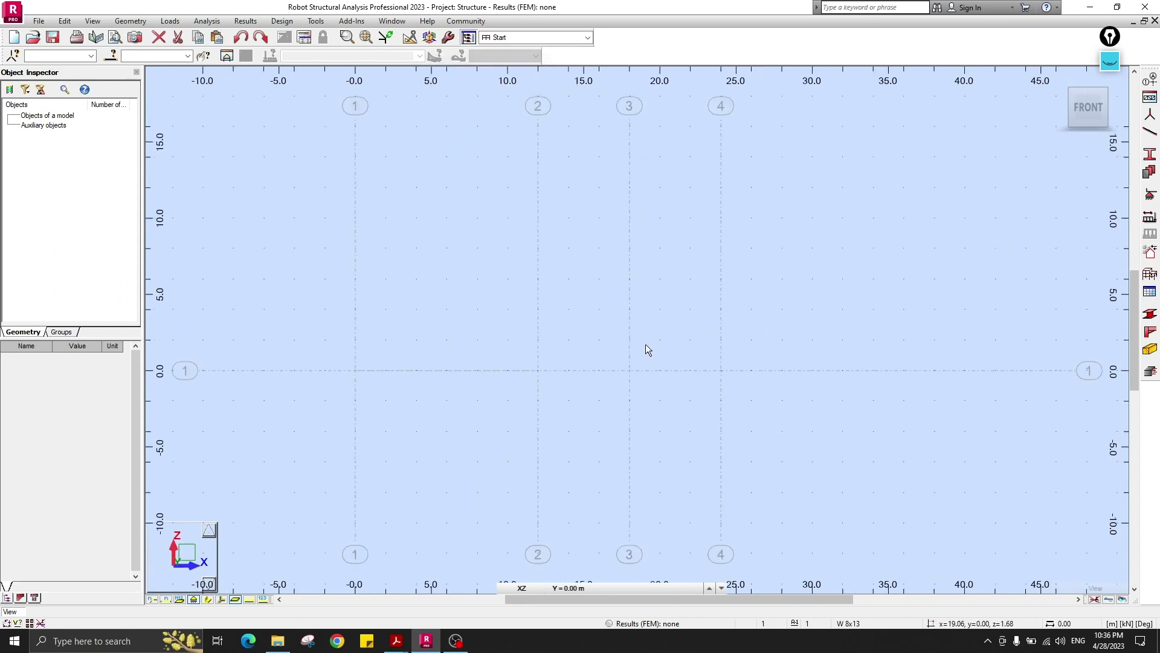
Draw a W 8x13 simple member along the horizontal axis from axis 1 to axis 2, from (0, 0) to (12, 0)
left_click(1150, 131)
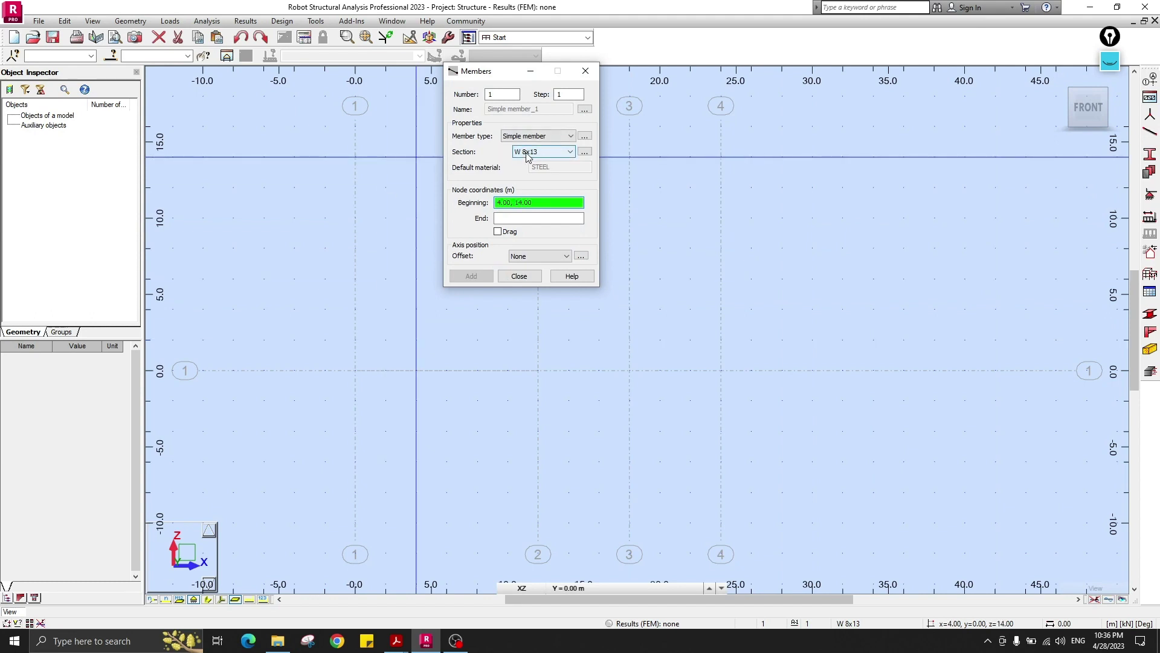
left_click_drag(484, 71, 757, 93)
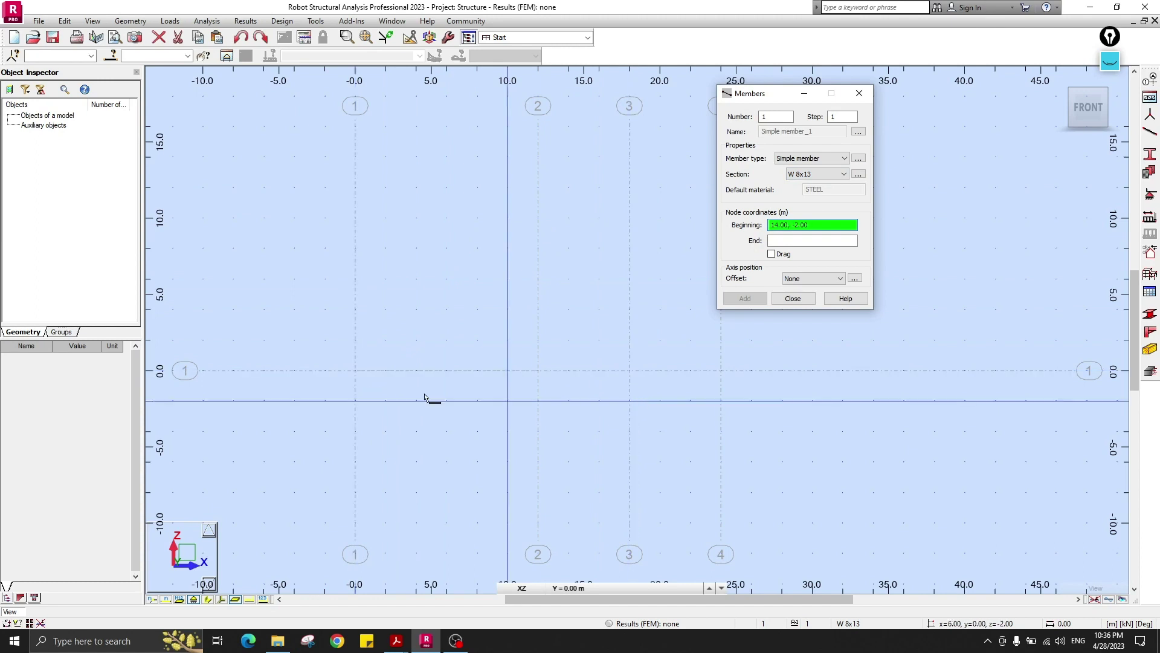
left_click(354, 376)
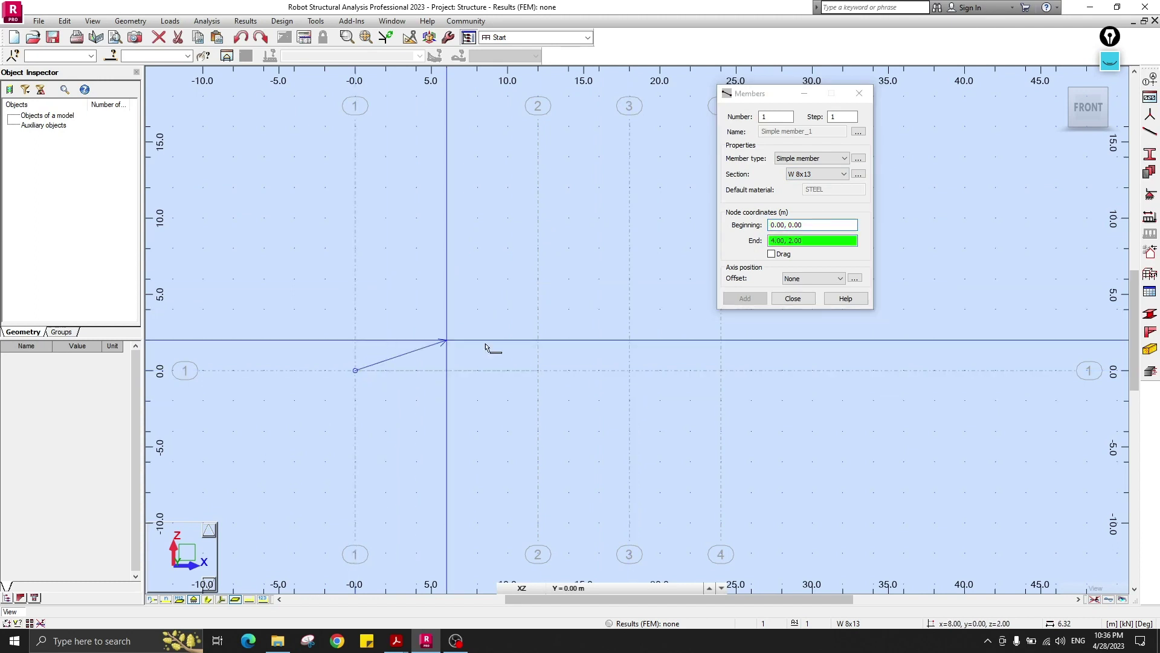
left_click(542, 376)
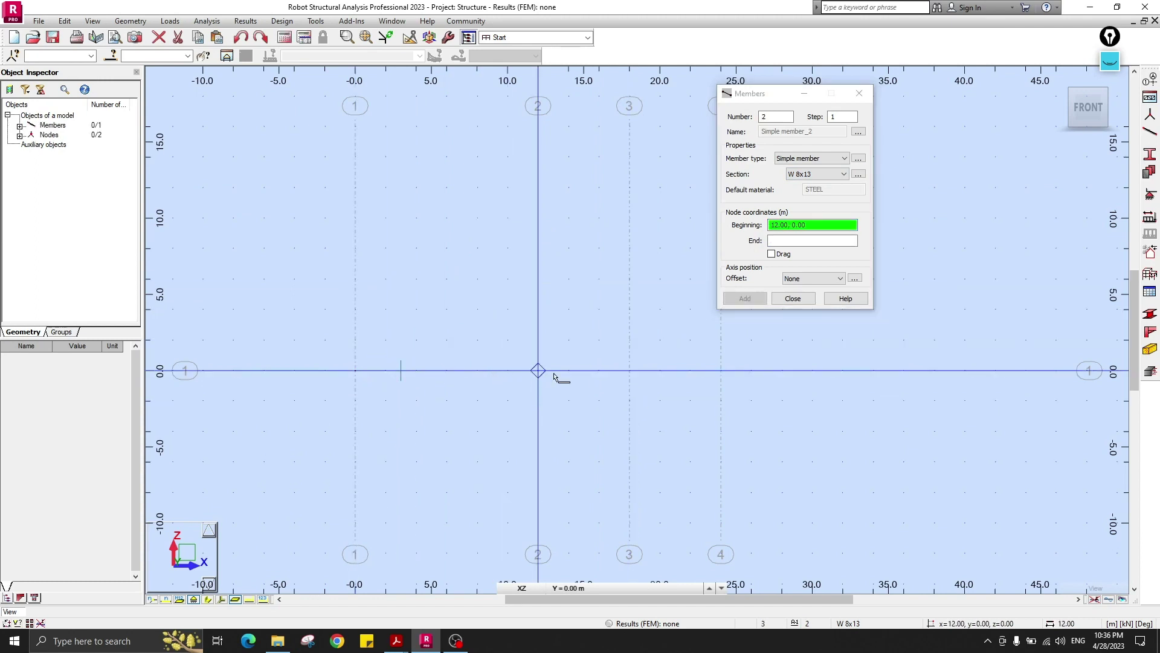
Check the beam in textbook Fig. P8.20 and draw two more members, from axis 2 to 3 and from axis 3 to 4
mouse_move(396, 640)
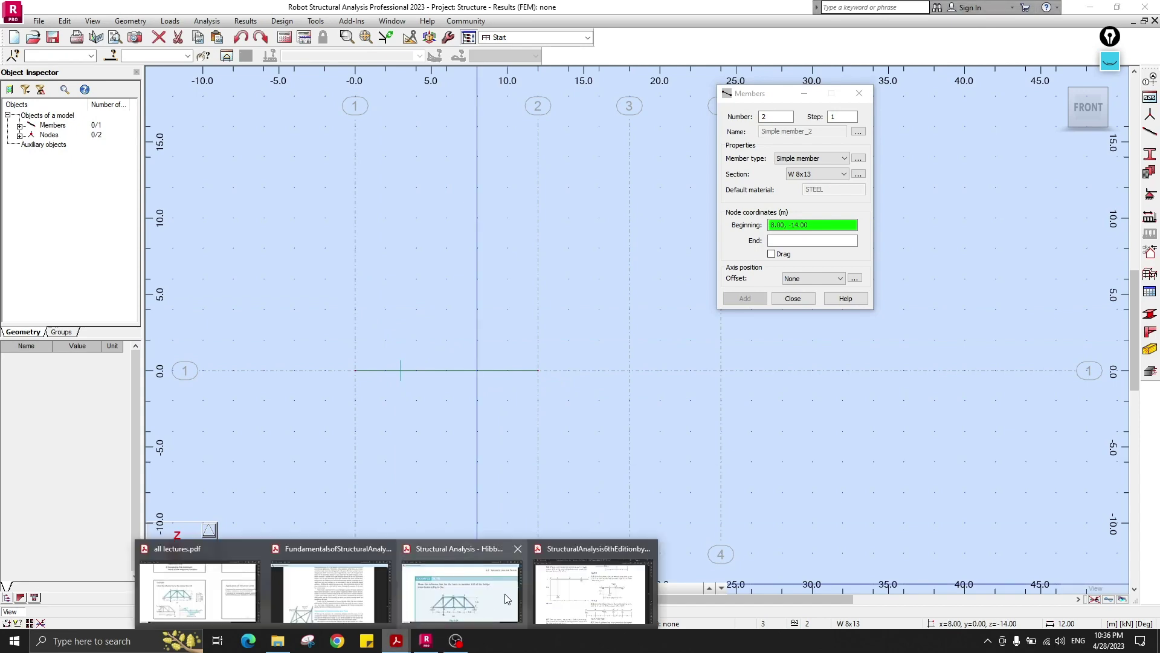
left_click(658, 562)
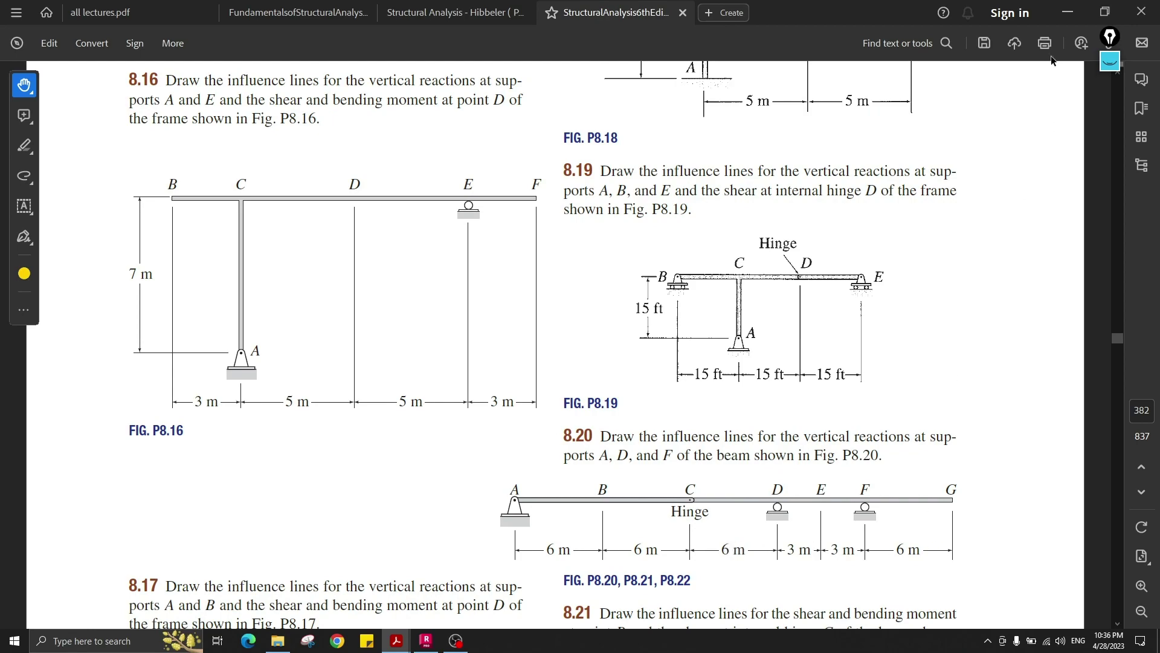
left_click(1068, 12)
left_click(629, 370)
left_click(629, 370)
left_click(721, 370)
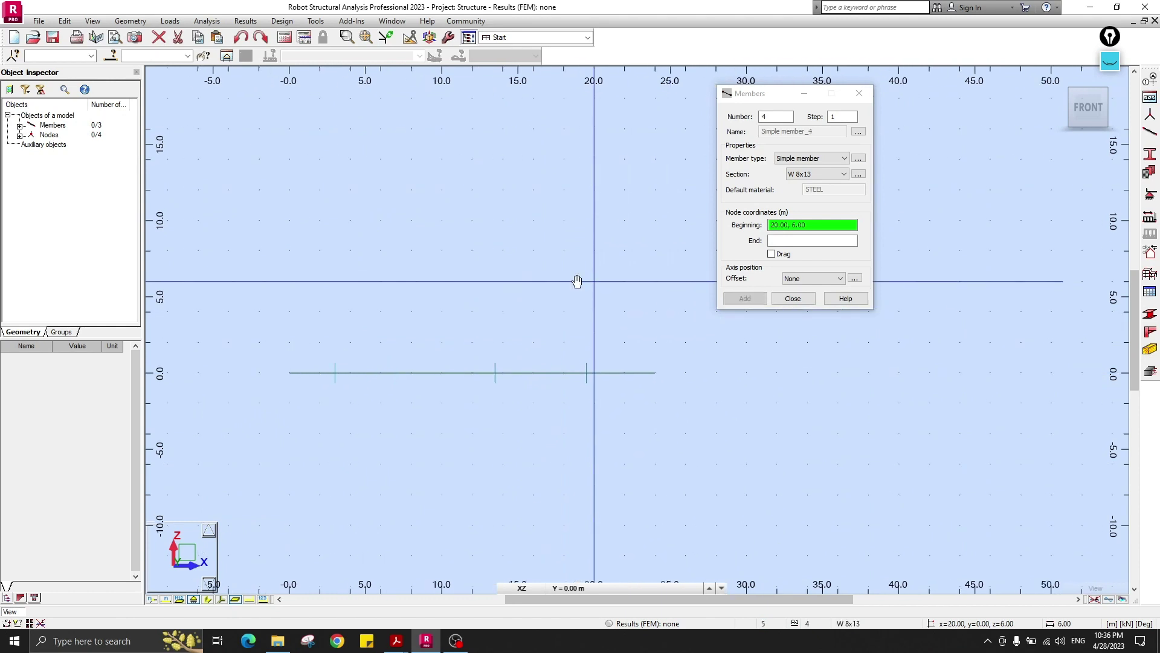
key("Escape")
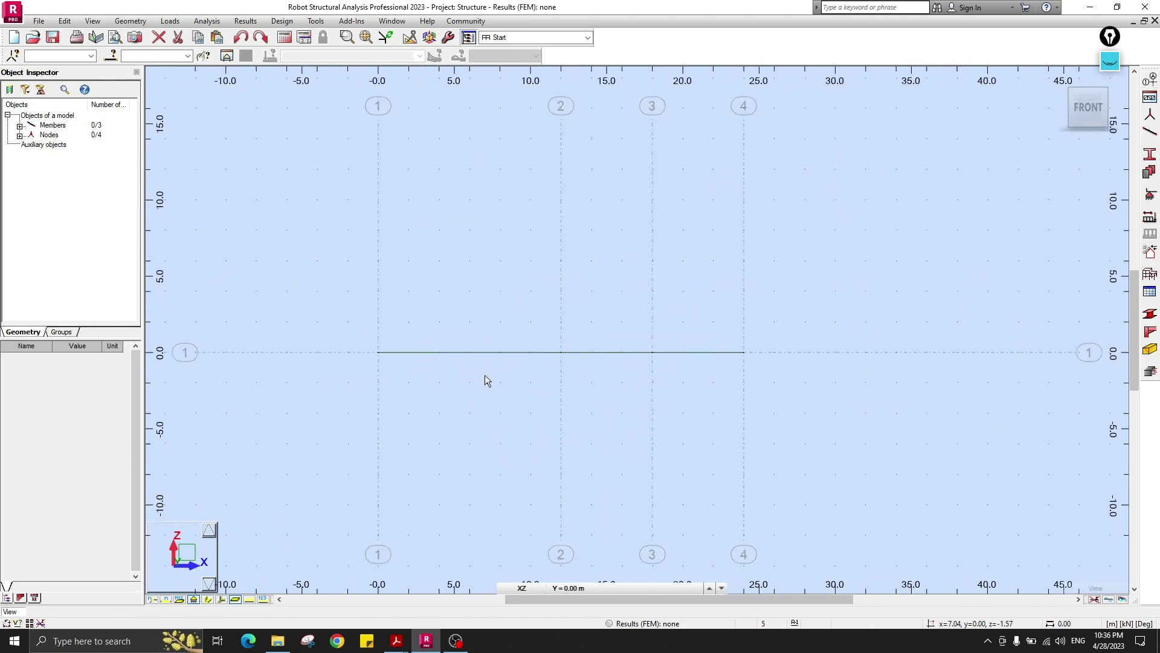
Consult the span dimensions in Fig. P8.20 and add an X structural axis at 30 m to the grid
mouse_move(396, 640)
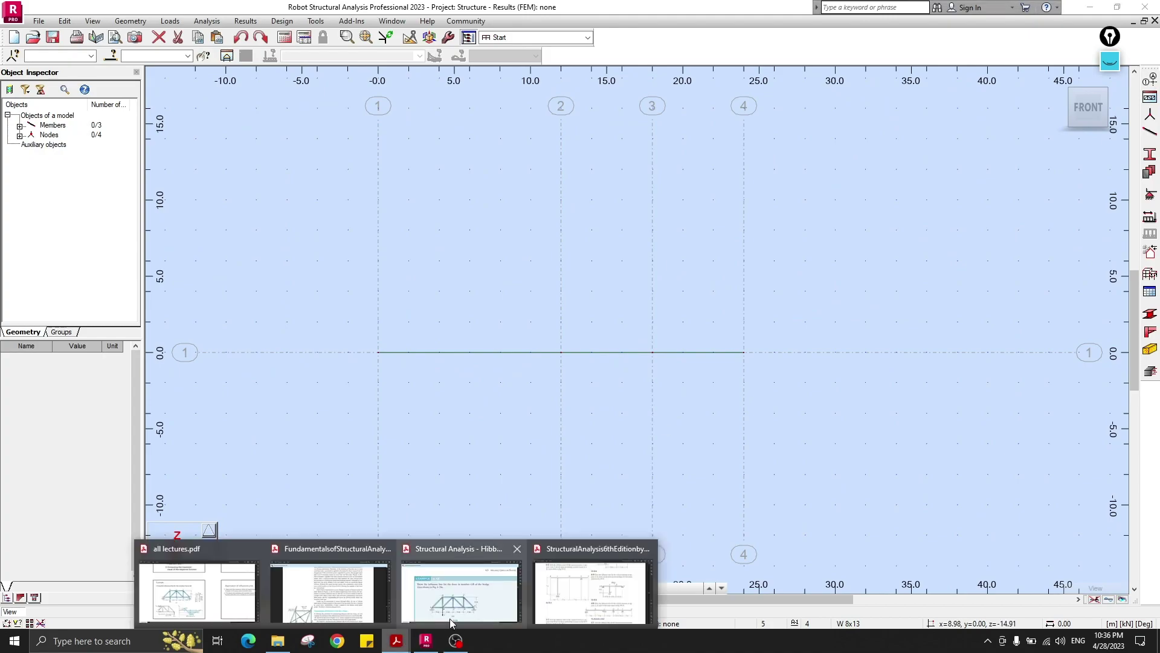
left_click(614, 585)
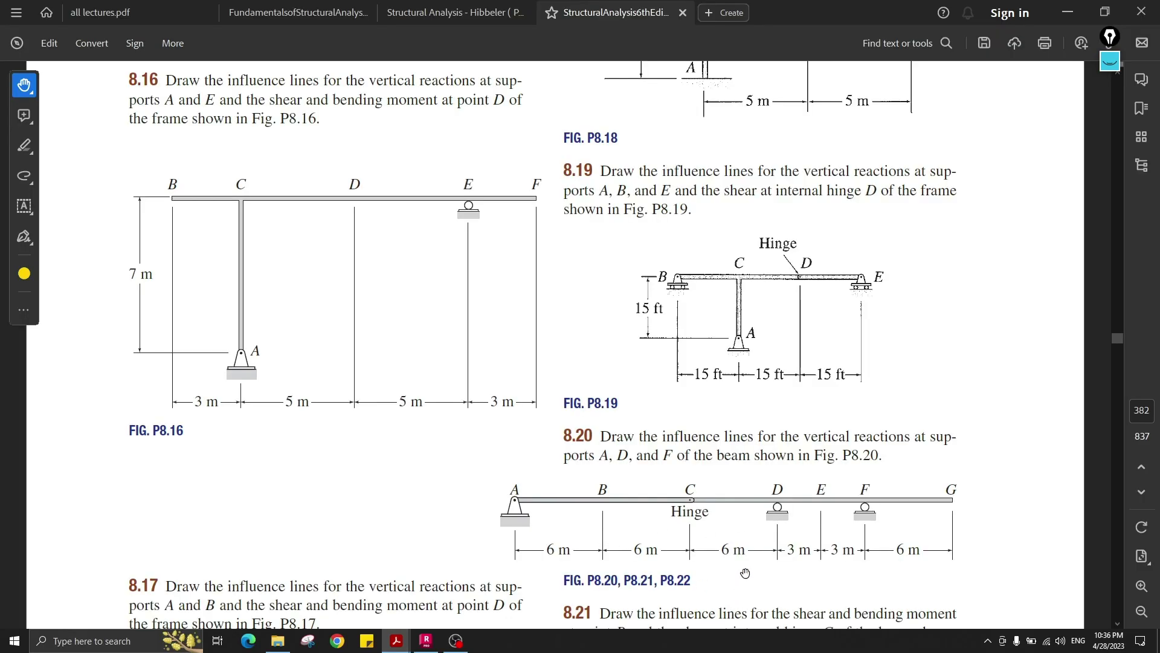
left_click(1068, 14)
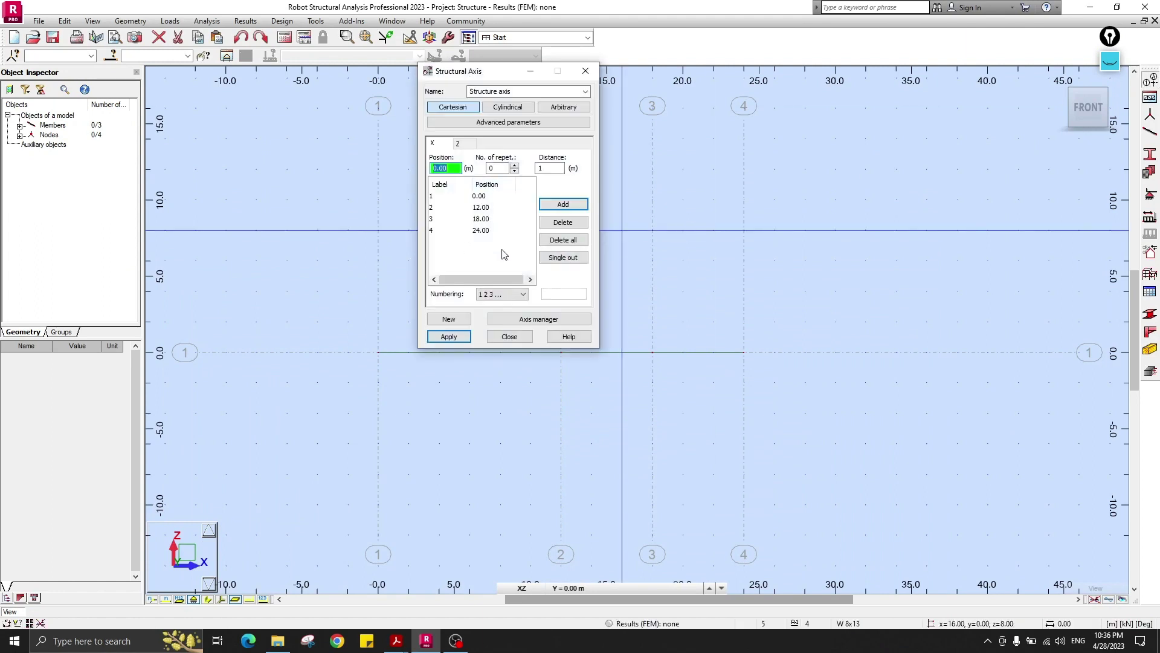
type("30")
key("Return")
left_click(449, 337)
left_click(509, 337)
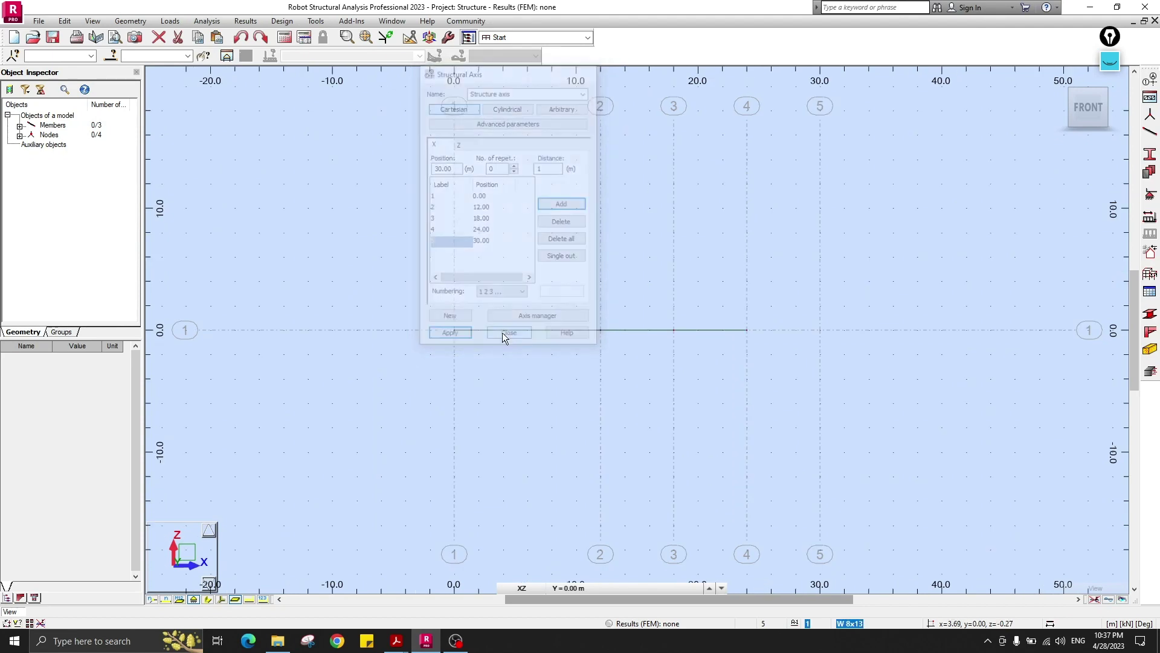
Draw the overhang member along the horizontal axis from axis 4 to axis 5
left_click(1149, 131)
left_click(638, 370)
left_click(710, 371)
left_click(859, 93)
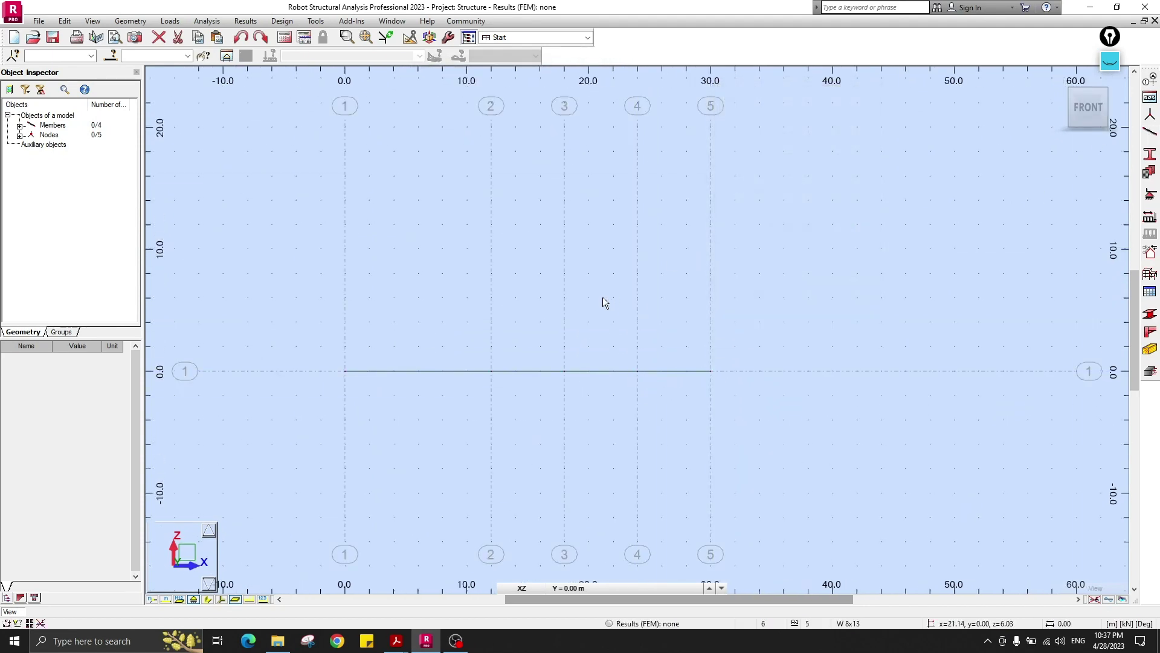
Check the support types in Fig. P8.20 and assign a Pinned support to the beam's node at axis 1
scroll(603, 296, "up", 3)
scroll(552, 331, "down", 1)
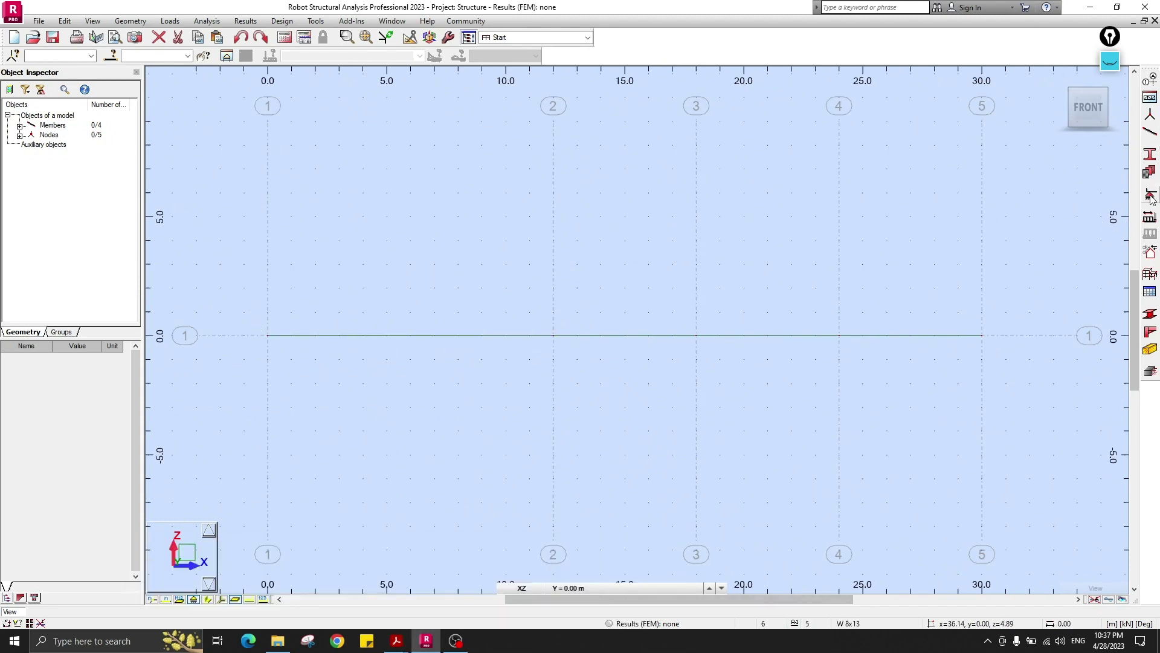
left_click(1150, 216)
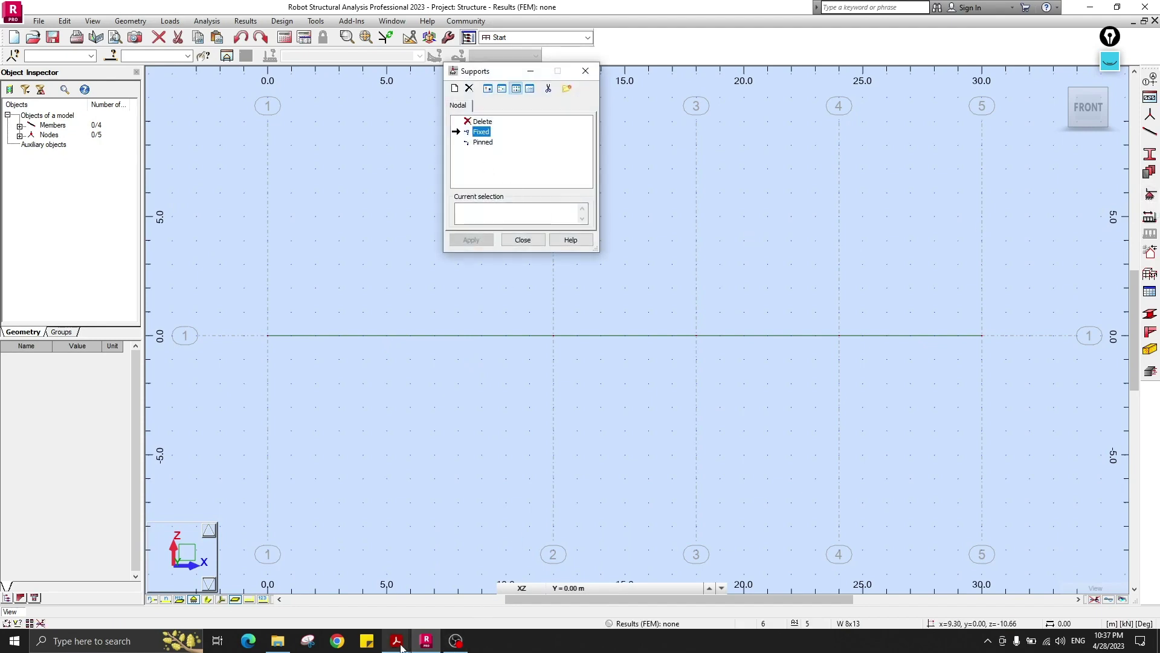
mouse_move(396, 640)
left_click(592, 583)
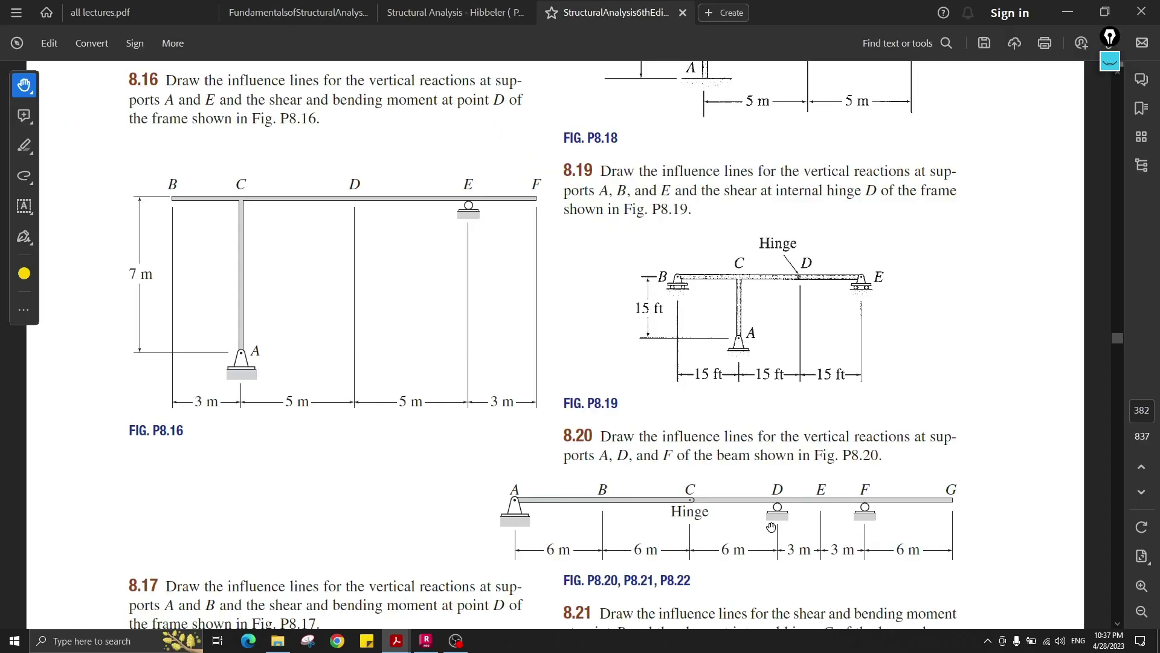
left_click(1067, 12)
left_click(495, 142)
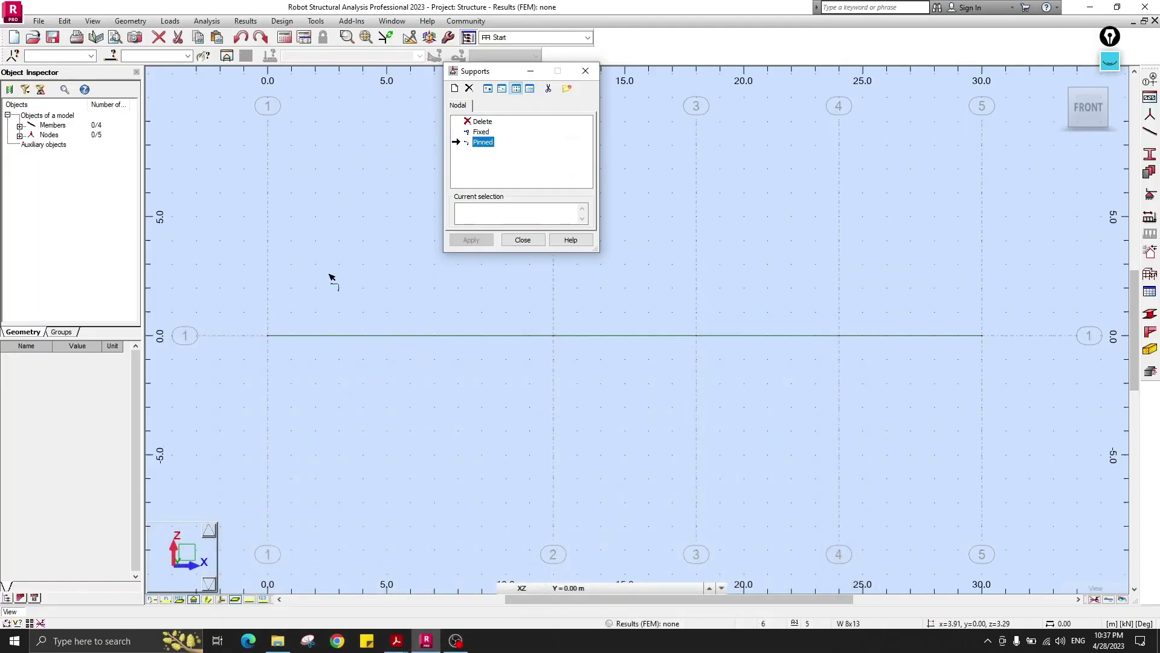
left_click(268, 335)
Define a new rigid support labelled Support_1 with only the UZ direction fixed
left_click(454, 89)
left_click(528, 185)
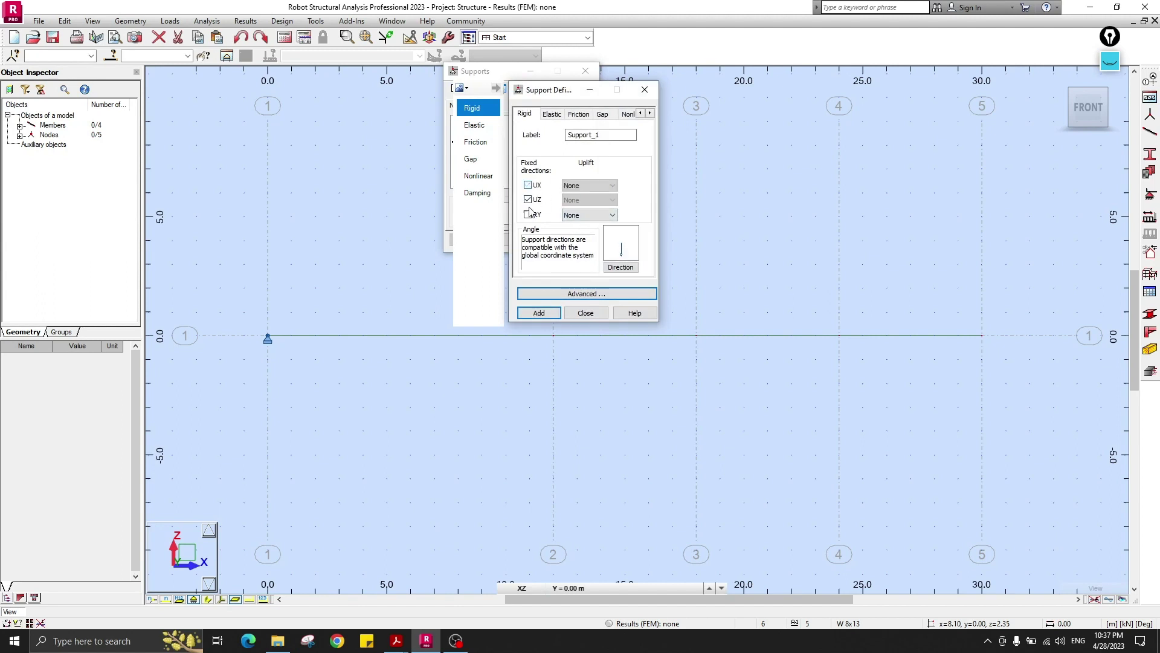
left_click(539, 310)
left_click(644, 91)
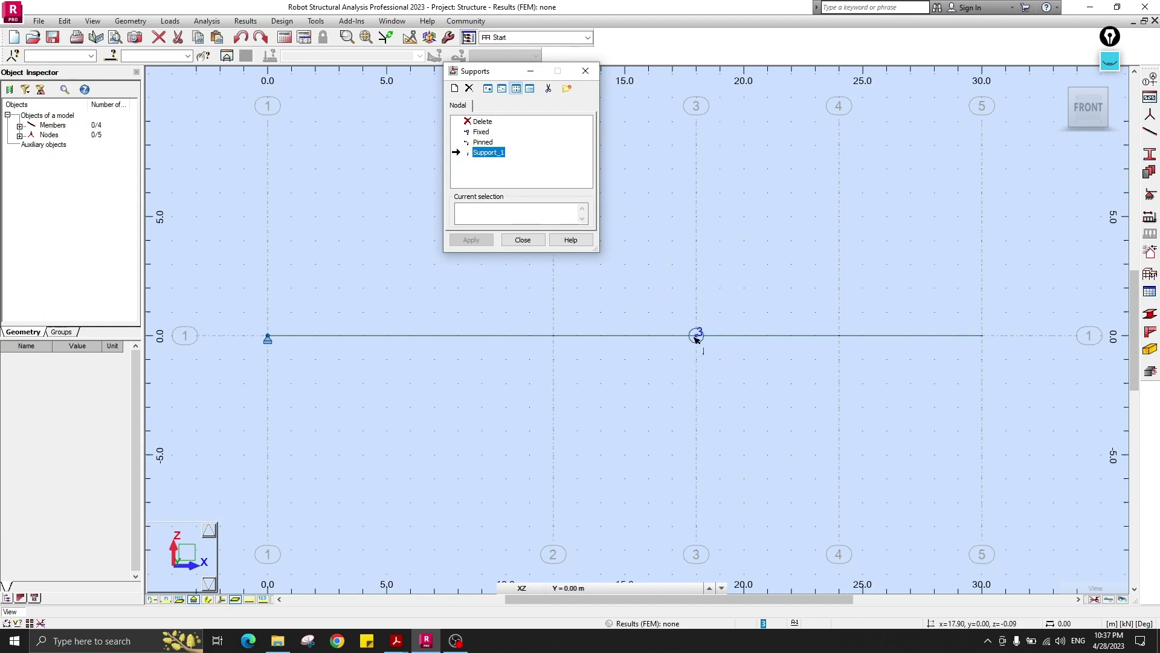
Recheck the textbook figure and assign Support_1 to the beam nodes at axes 3 and 4
mouse_move(396, 640)
left_click(586, 585)
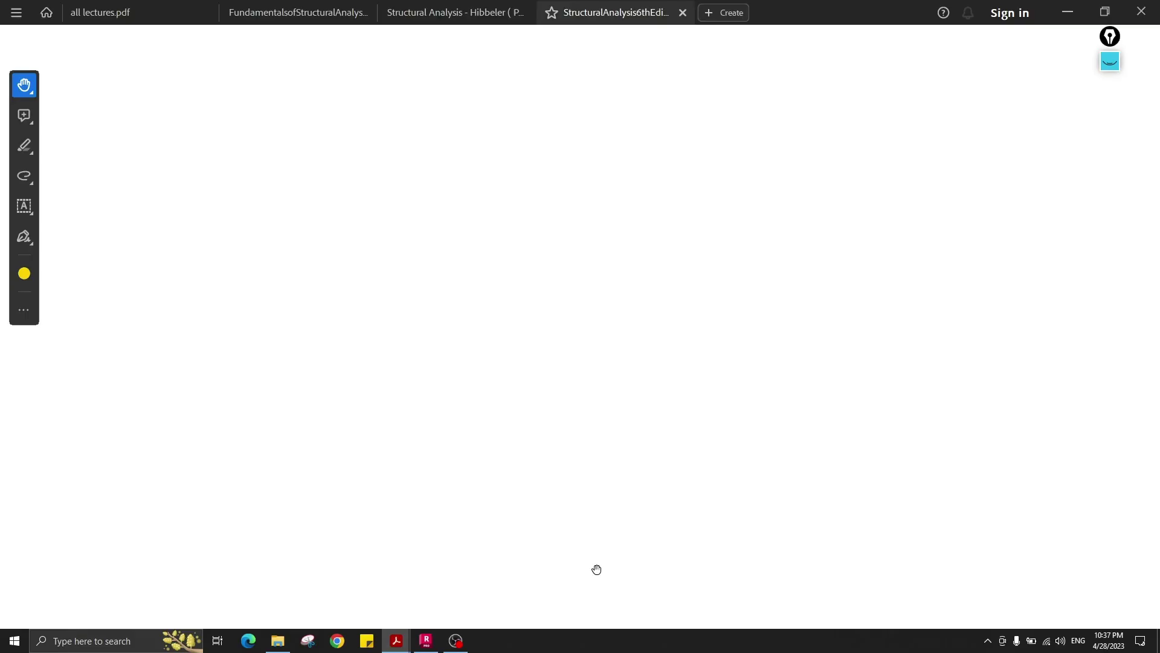
left_click(1069, 13)
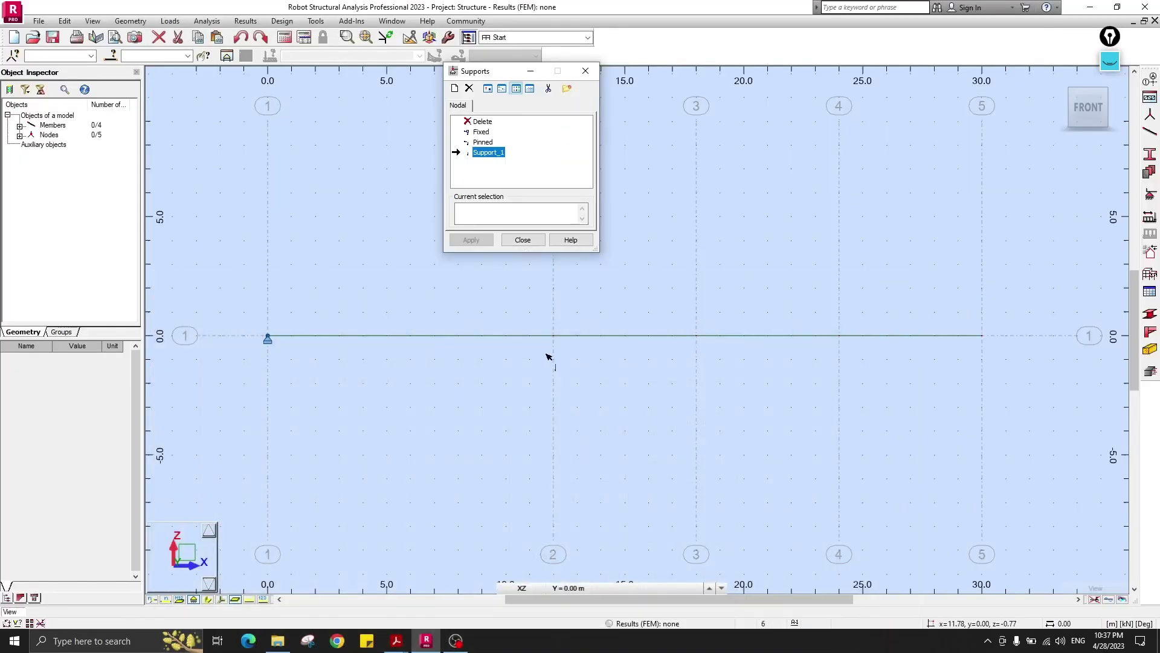
left_click(696, 334)
left_click(839, 336)
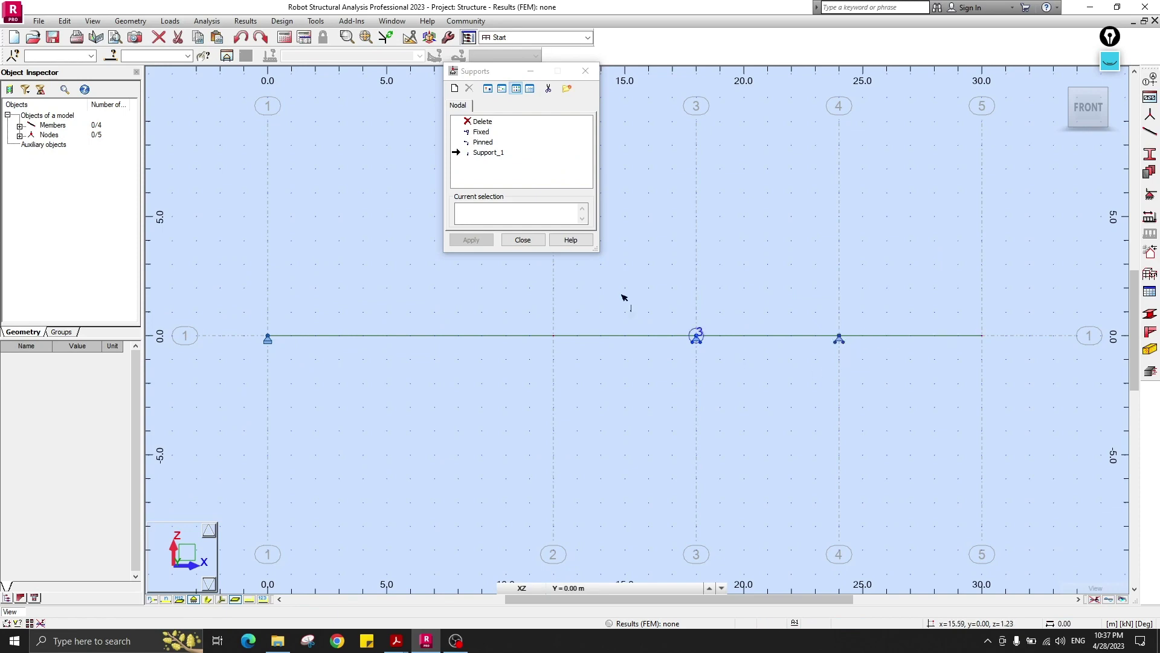
left_click(585, 71)
scroll(648, 298, "down", 2)
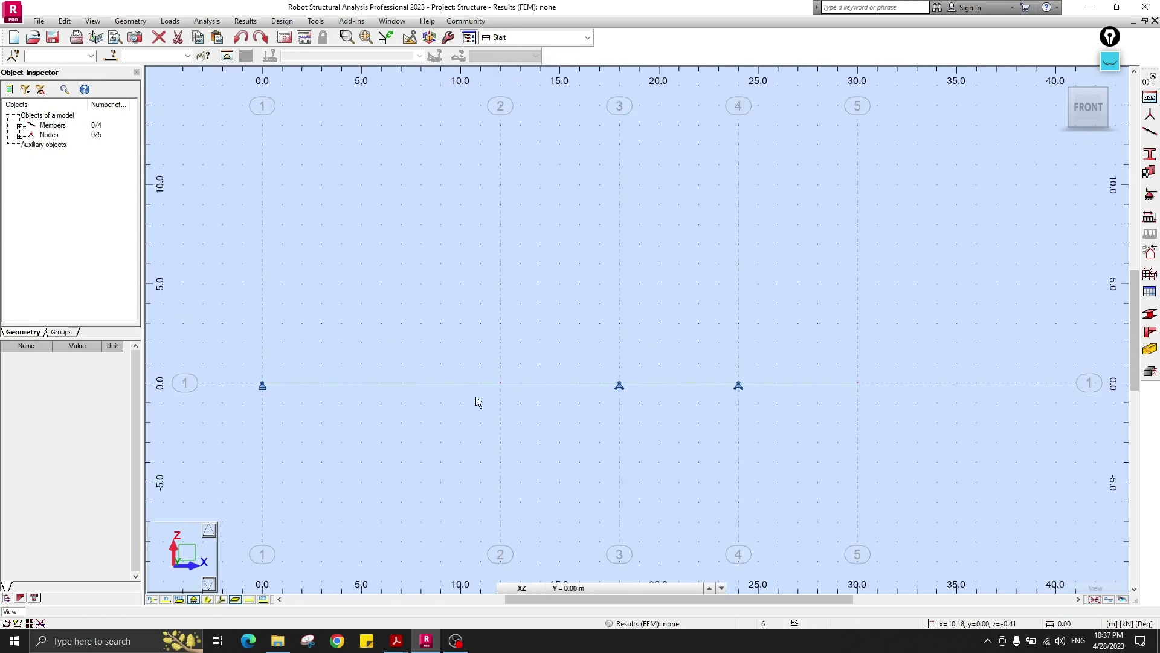
middle_click_drag(504, 390, 580, 396)
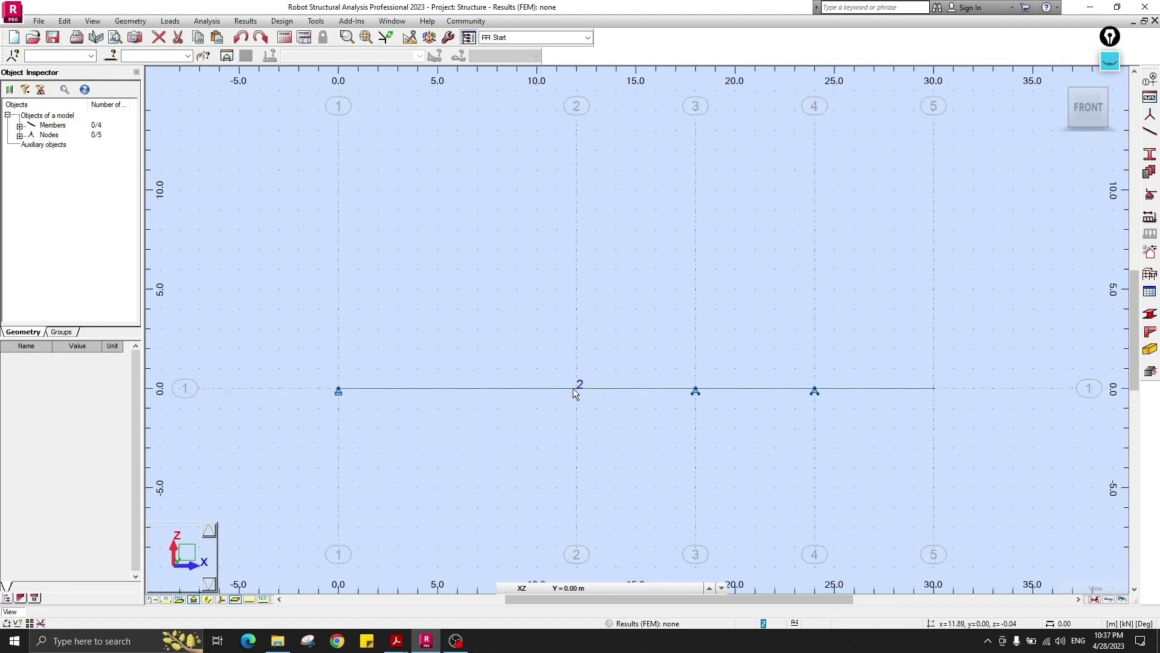
left_click(500, 385)
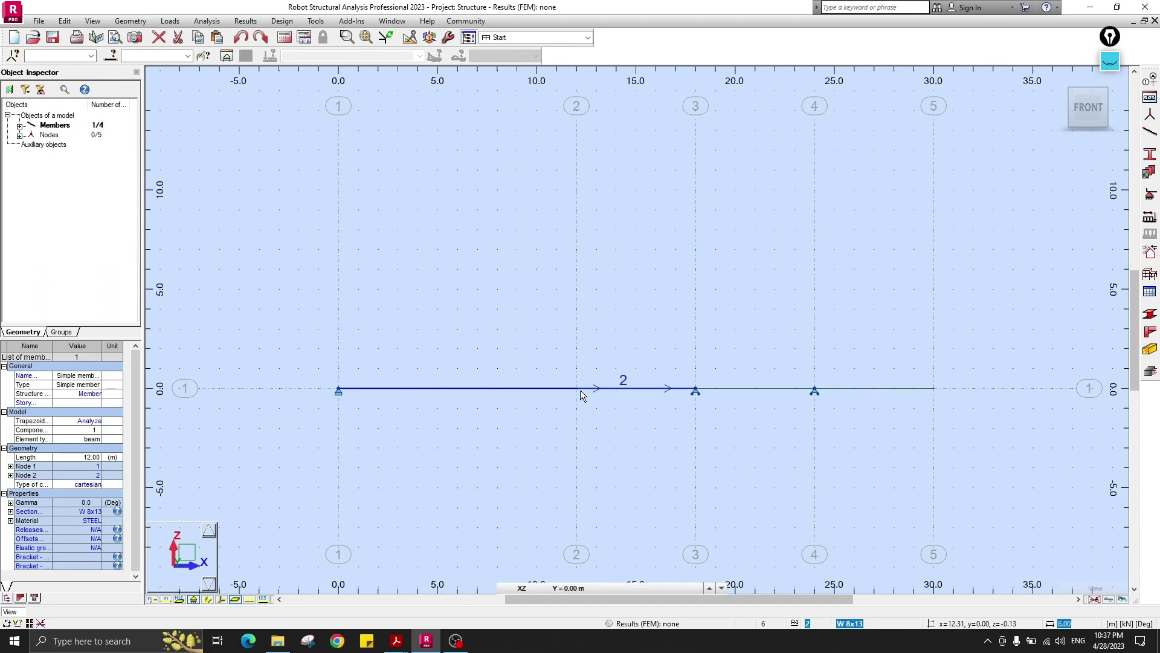
left_click(557, 360)
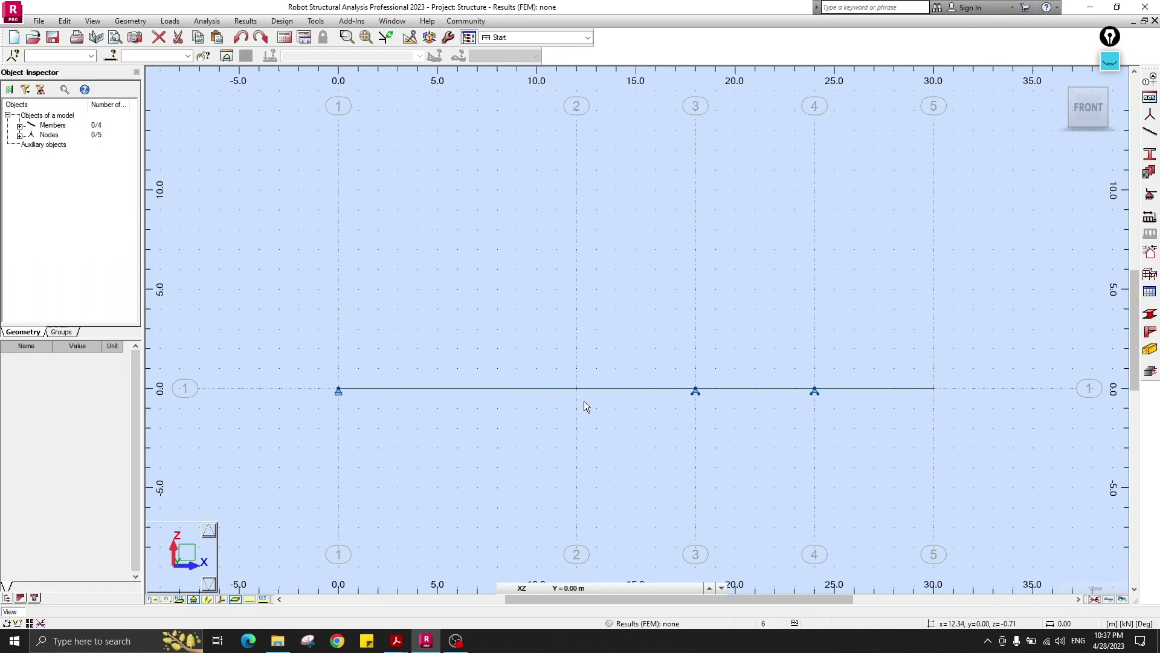
Check the members' local axis directions and apply a Fixed-Pinned release to the member between axes 1 and 2
left_click(538, 388)
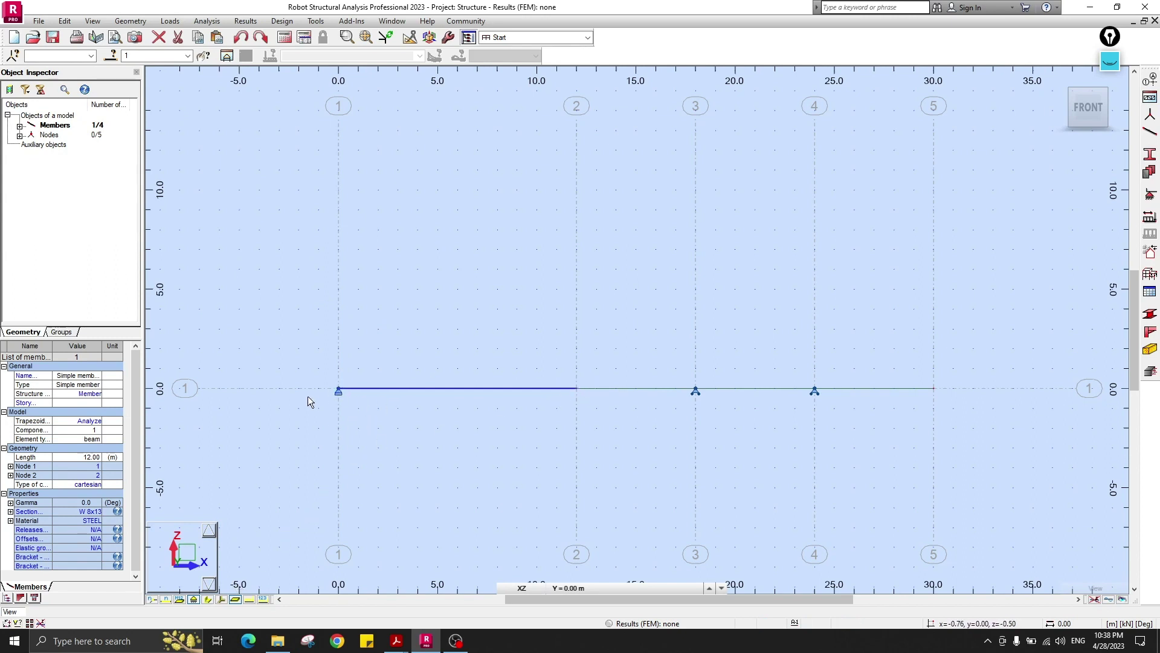
left_click(222, 599)
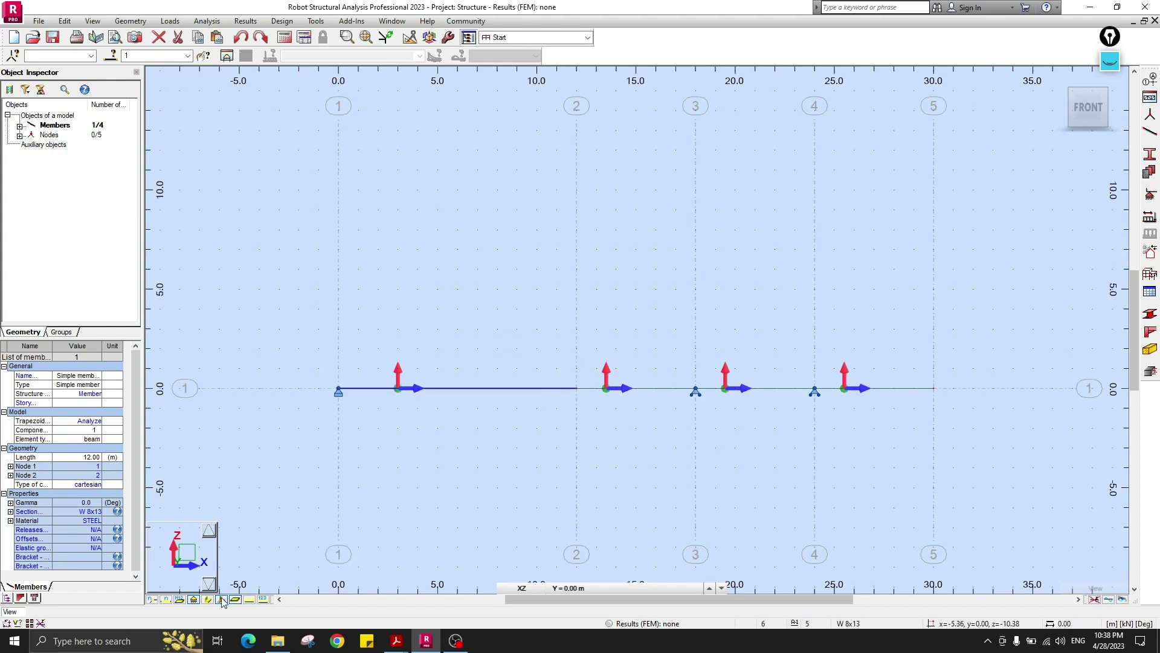
left_click(130, 21)
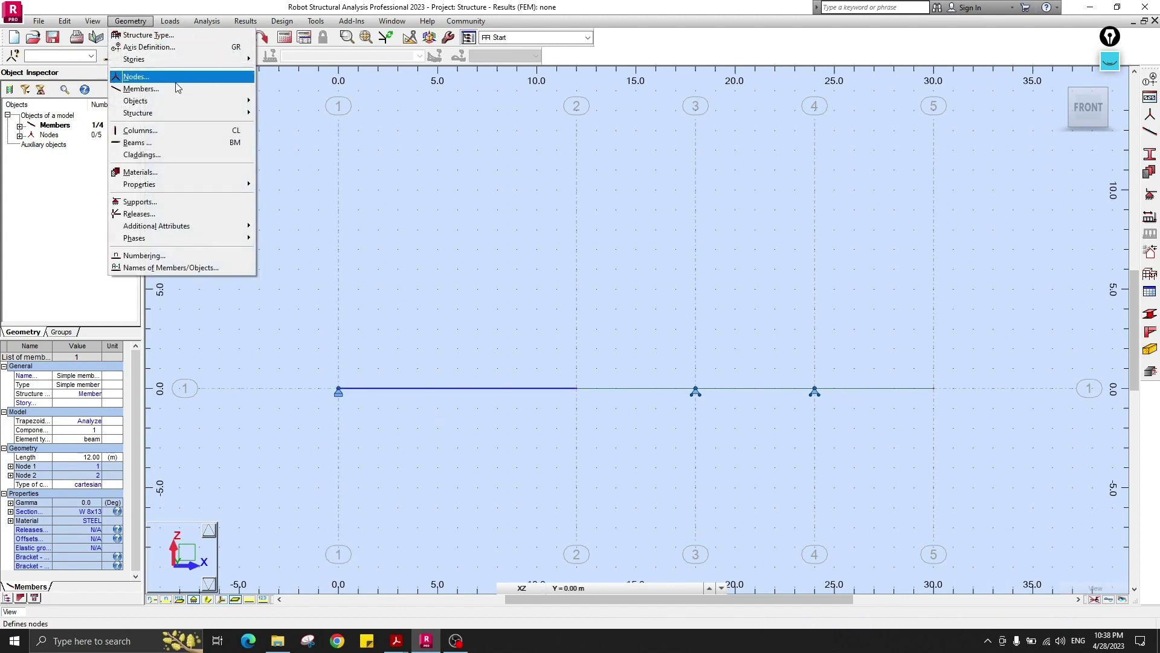
left_click(191, 214)
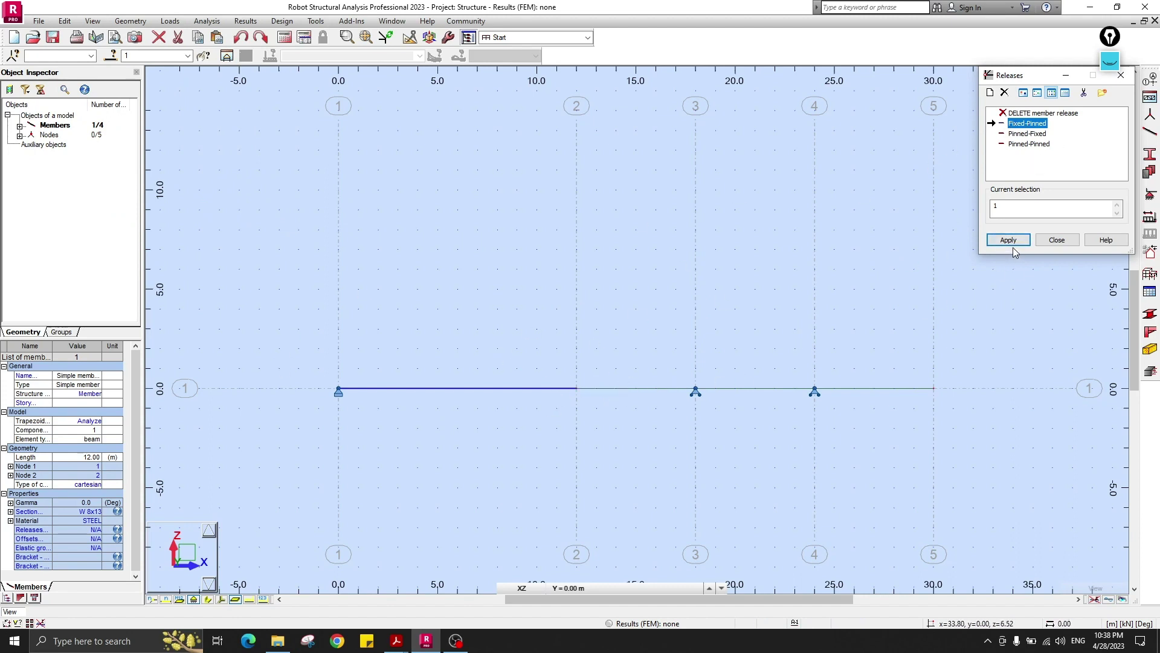
left_click(1007, 240)
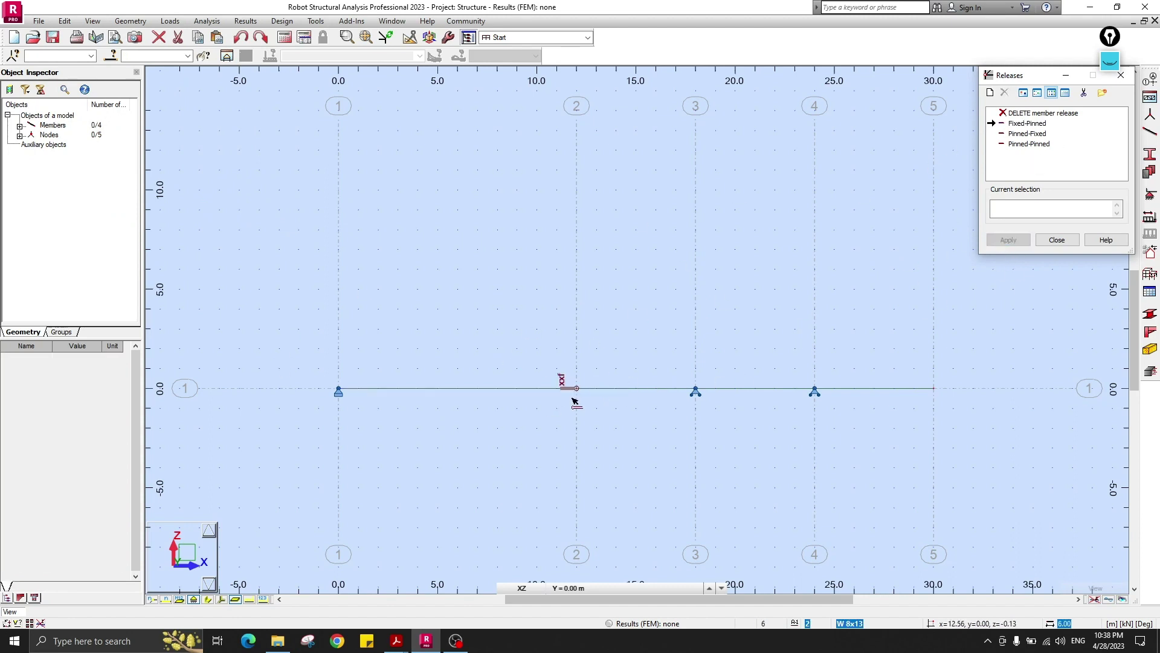
Close the releases settings and create a new moving load vehicle named Unit Load2
left_click(1056, 239)
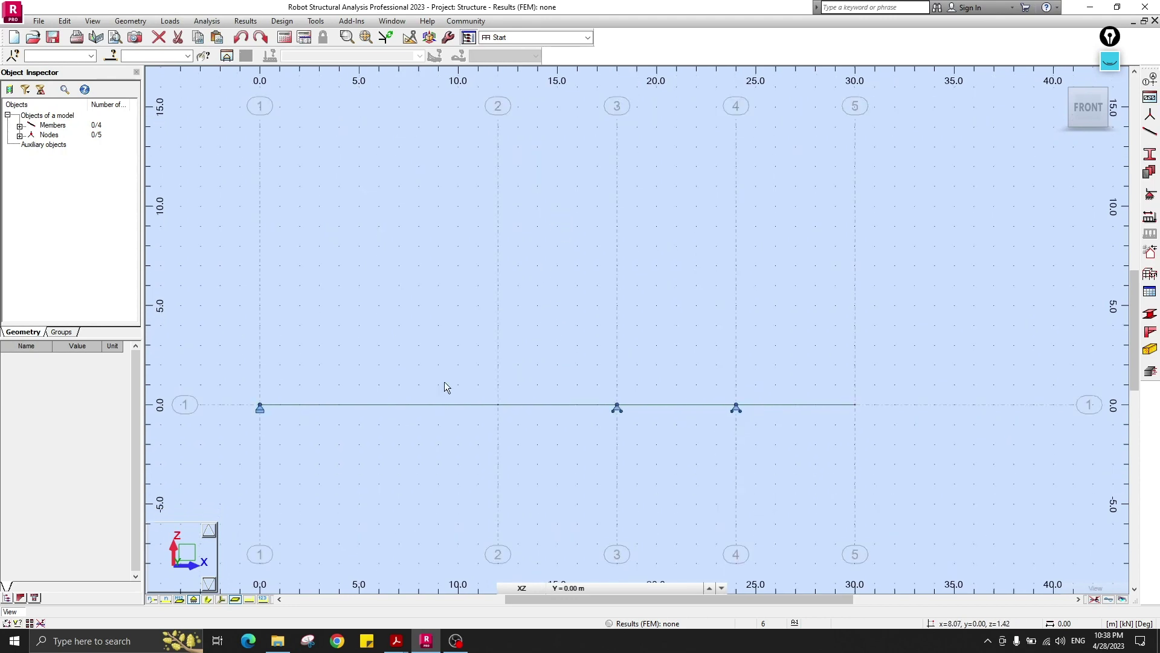
left_click(170, 21)
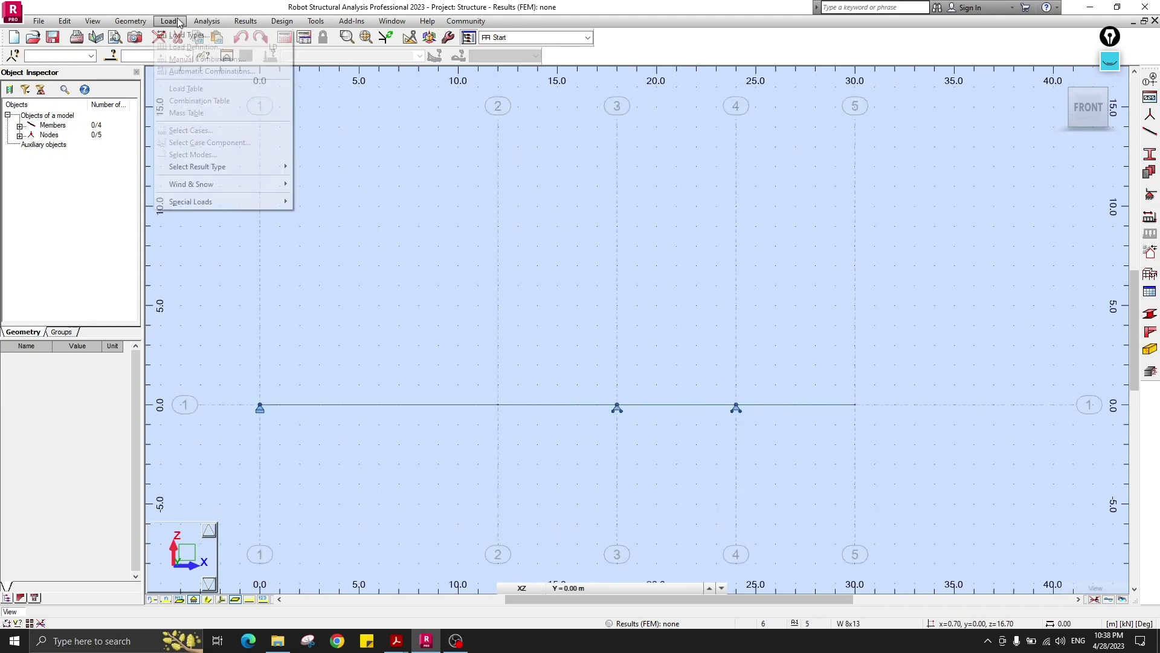
mouse_move(272, 209)
left_click(374, 219)
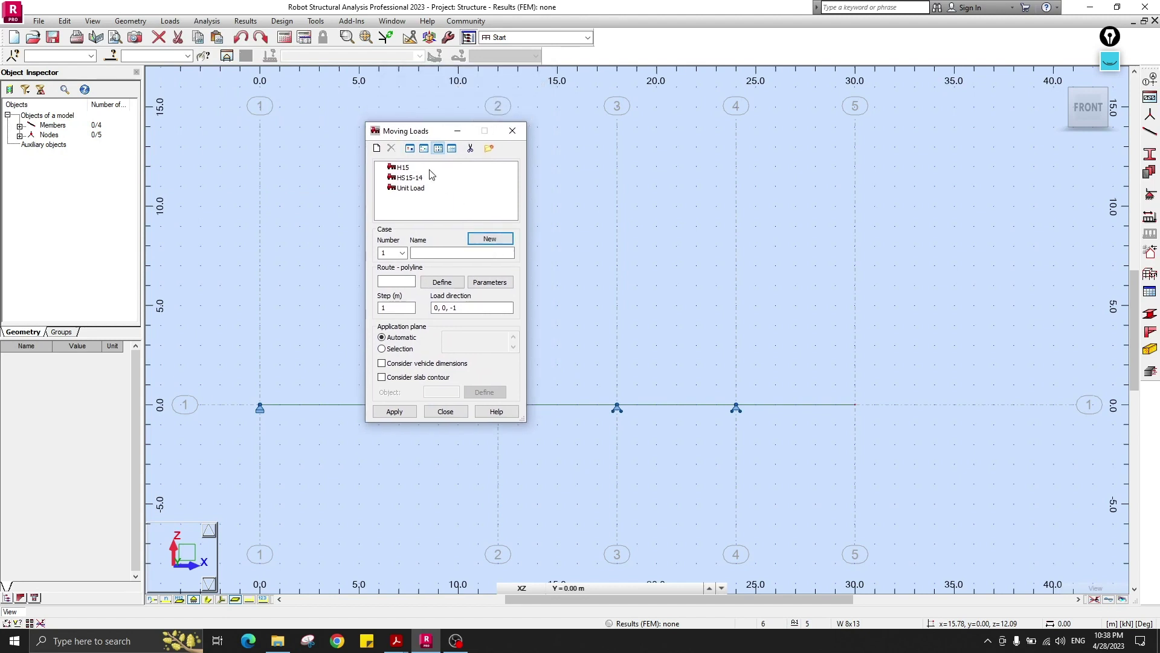
left_click(377, 148)
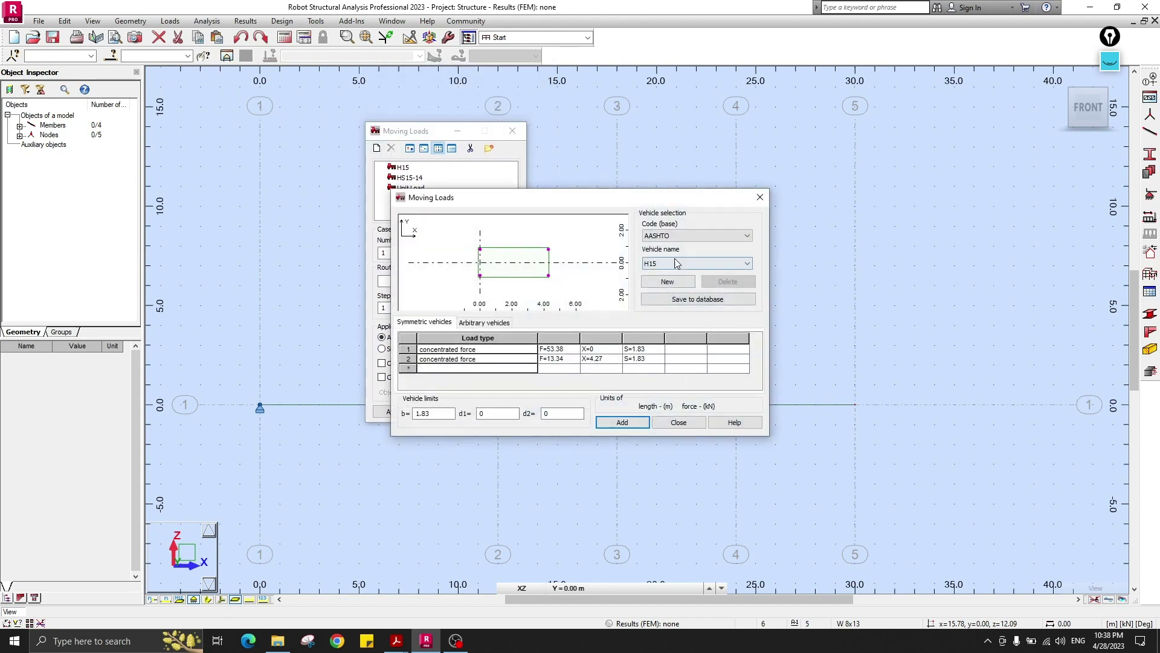
left_click(667, 282)
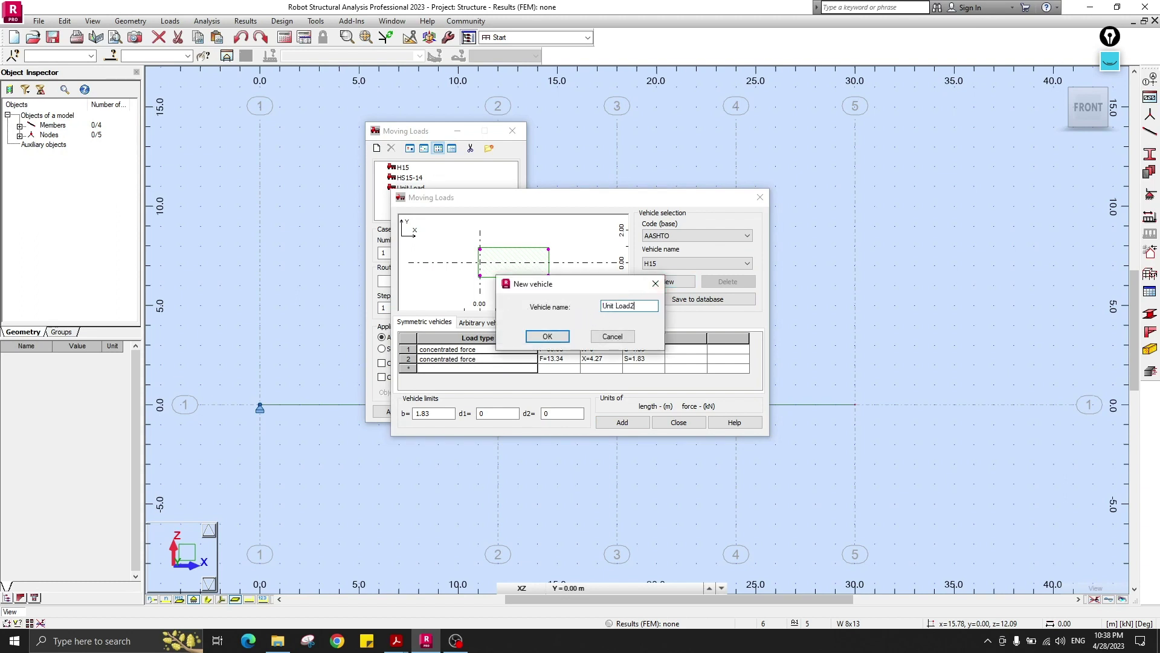
left_click(546, 336)
Define Unit Load2 as a concentrated force with F=1 kN and add it to the list of moving load vehicles
left_click(504, 349)
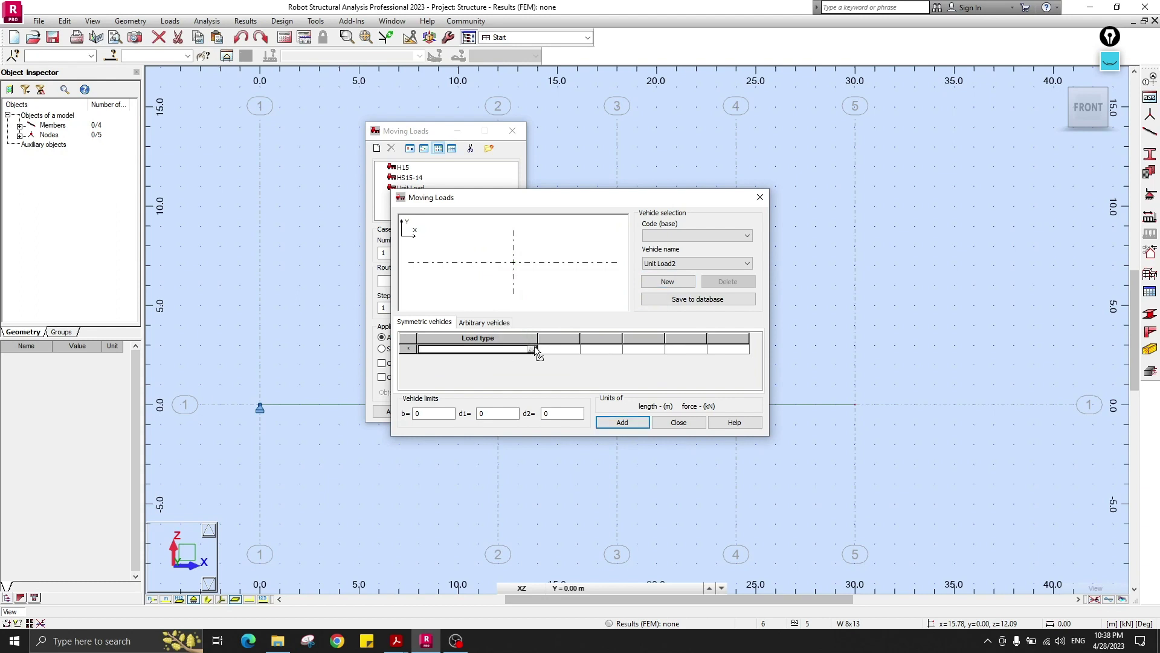
left_click(532, 349)
left_click(491, 361)
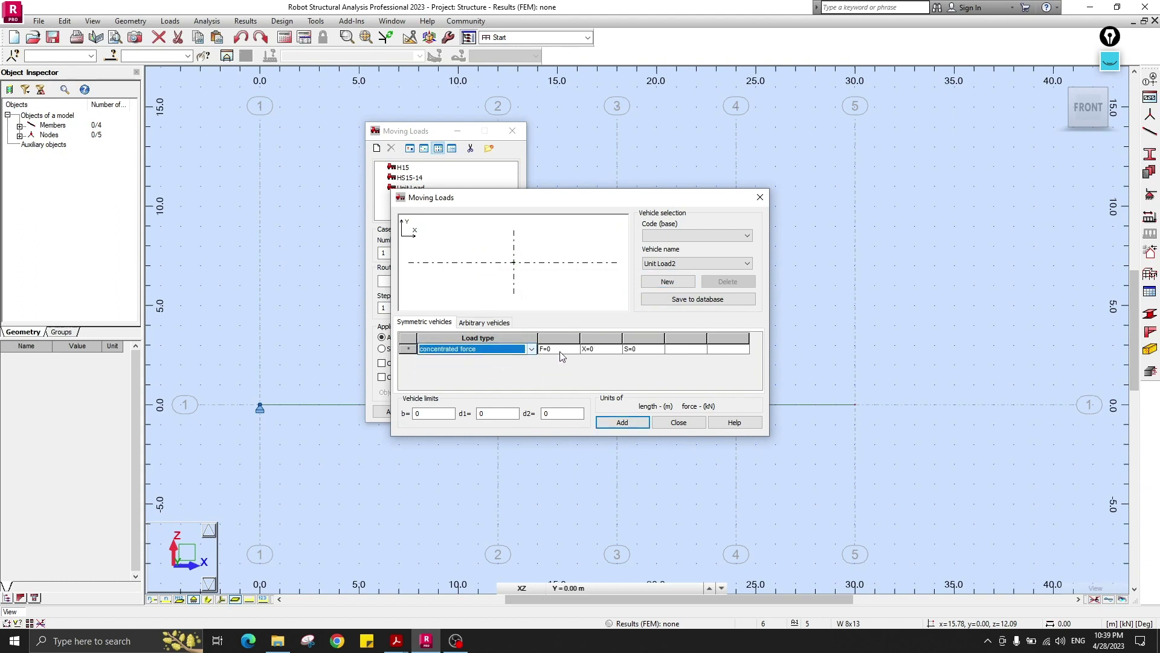
left_click(563, 351)
type("1")
key("Tab")
left_click(622, 421)
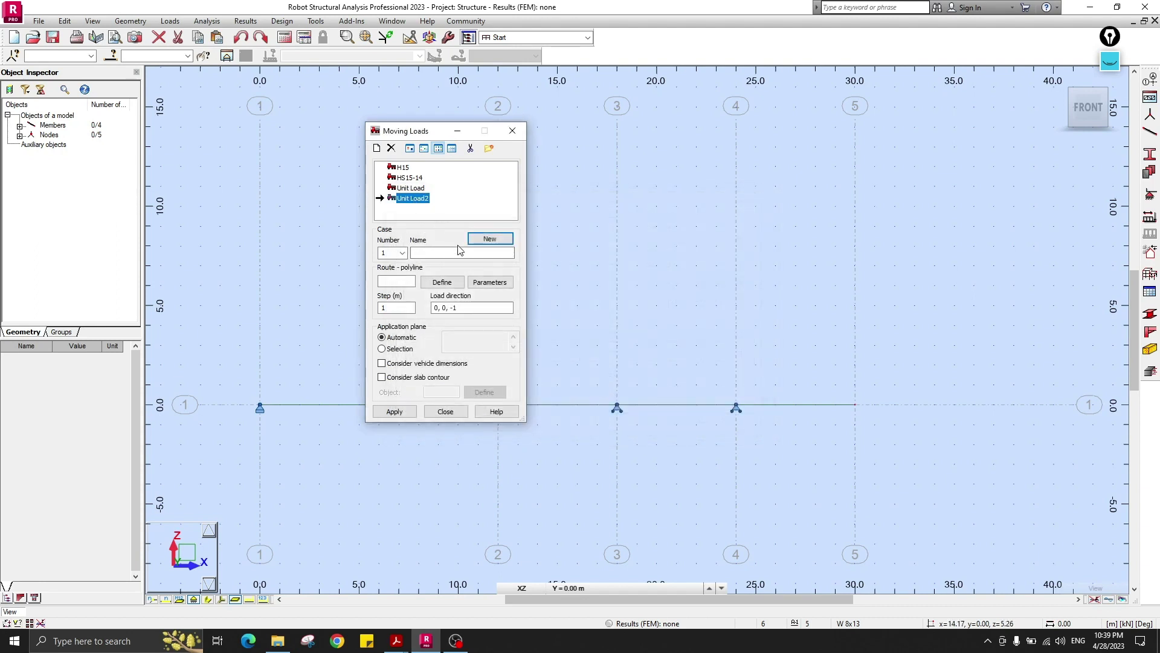
Name the moving load case Influence Line and define its route as a line along the beam from axis 1 to axis 5
left_click(448, 254)
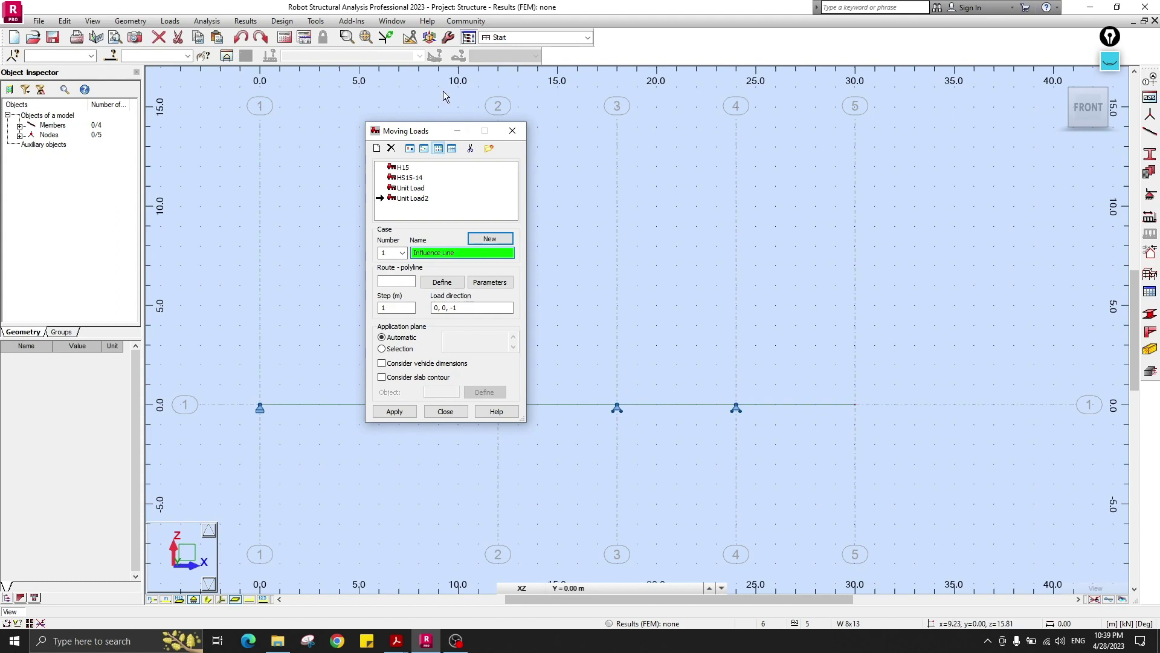
left_click_drag(420, 131, 940, 107)
left_click(919, 256)
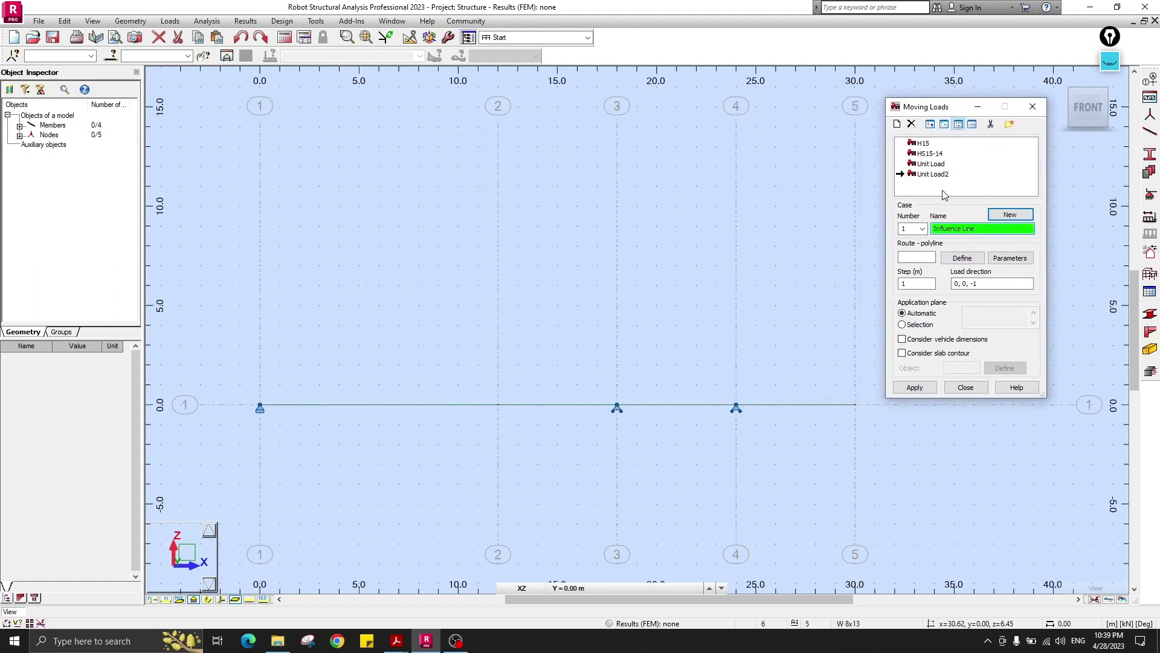
left_click(962, 258)
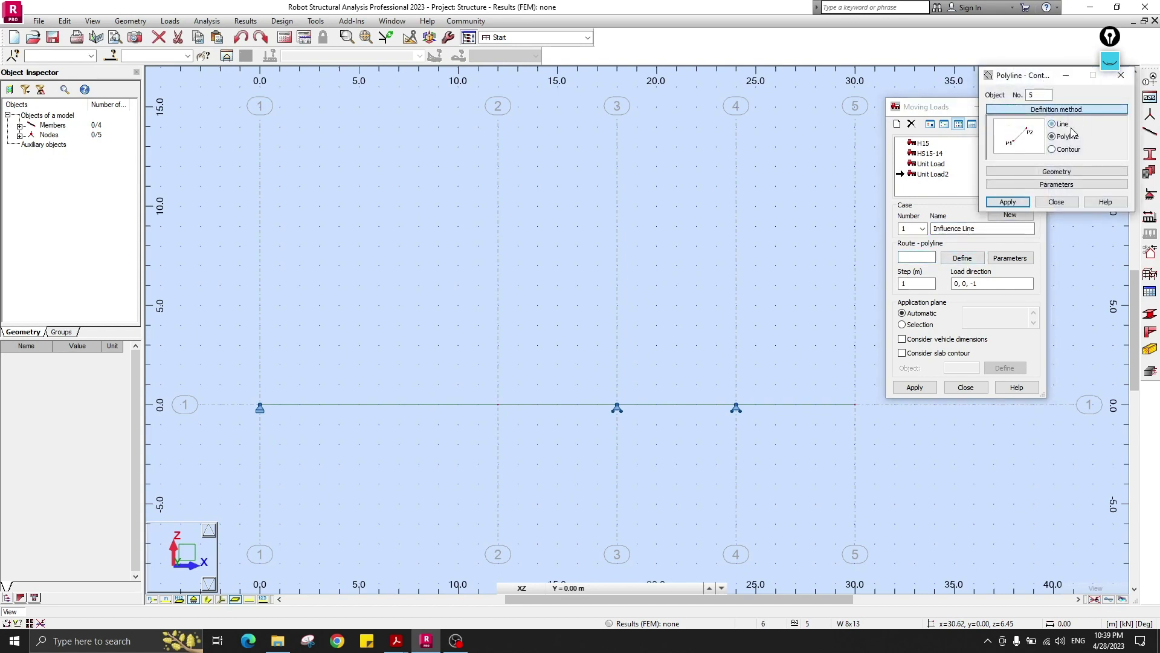
left_click(260, 404)
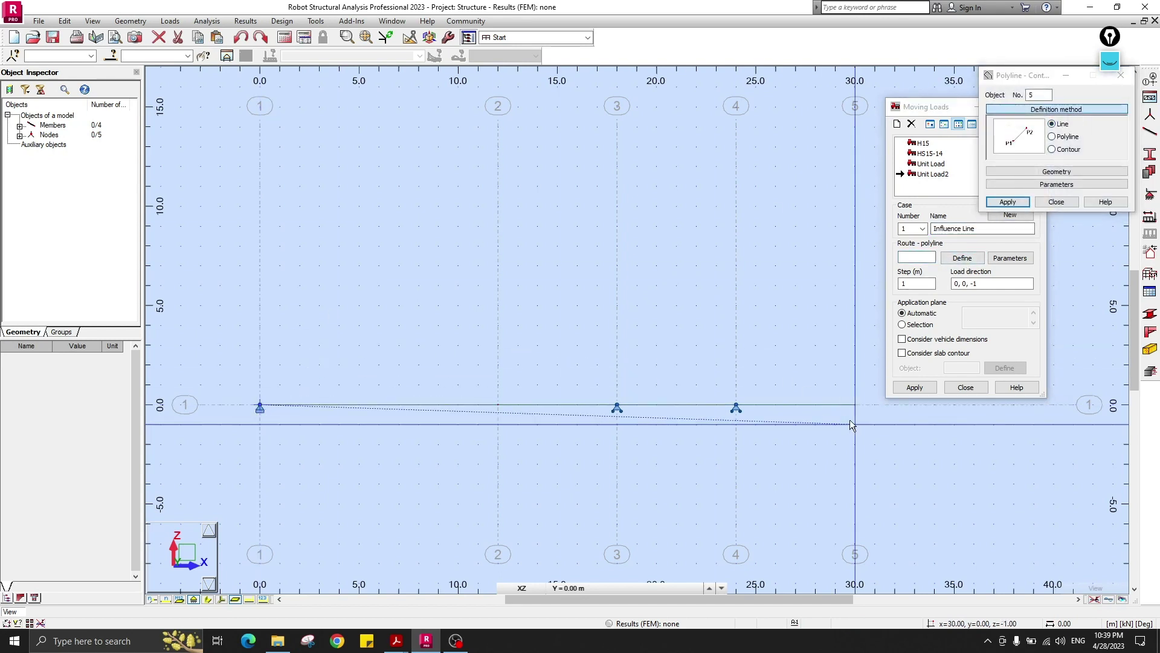
left_click(855, 405)
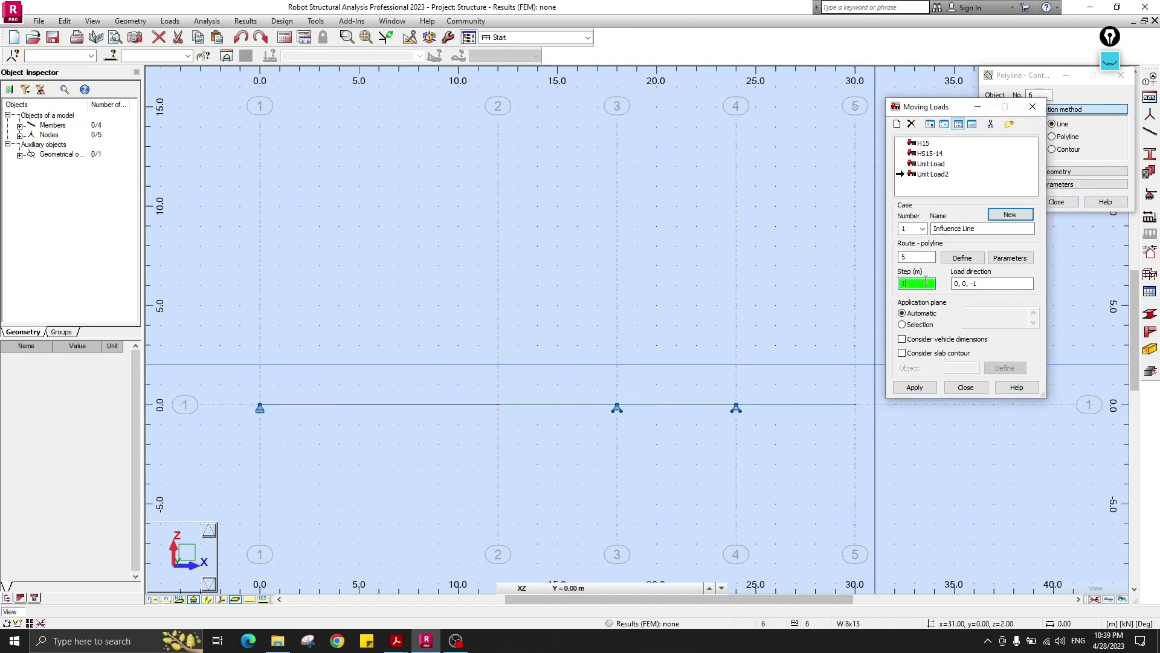
Set the moving load step to 0.5 m and apply the Unit Load2 case to the structure
type("0.5")
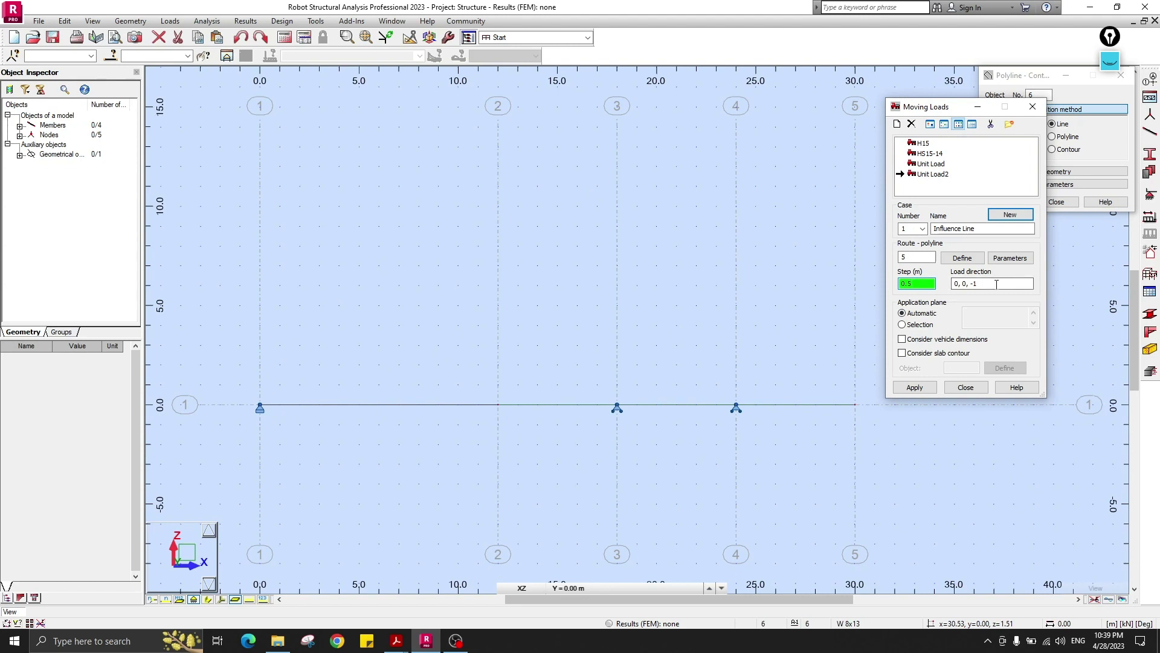
left_click(1013, 282)
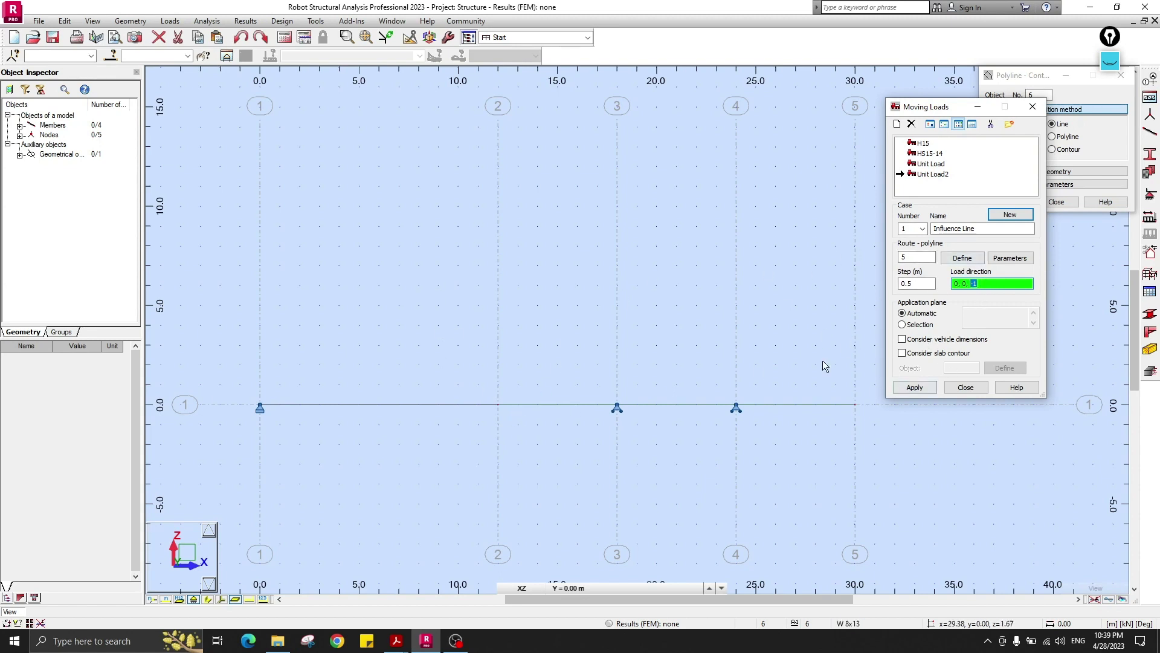
left_click(914, 387)
left_click(965, 387)
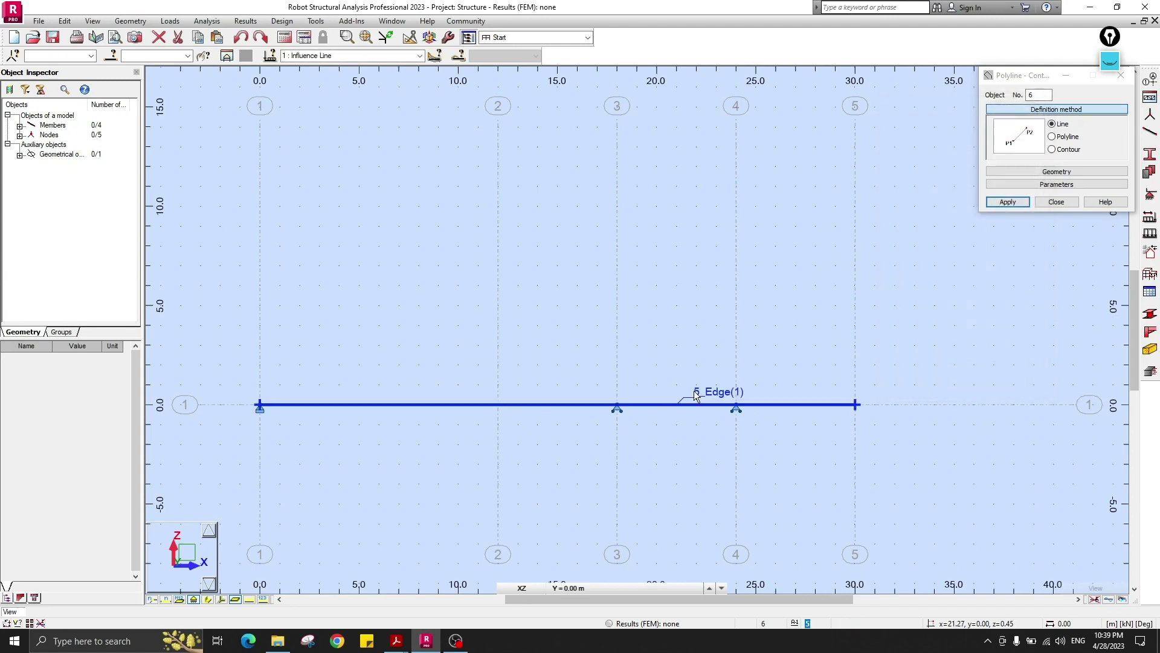
Close the polyline definition and run the structural calculations
left_click(1120, 75)
middle_click_drag(652, 226, 668, 205)
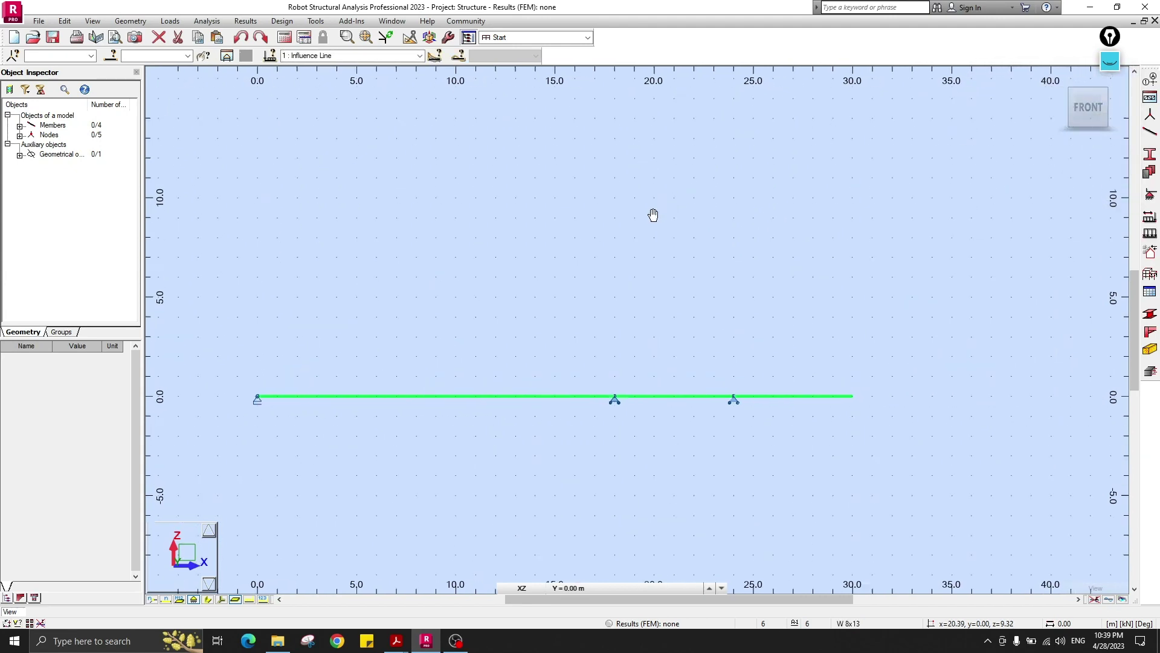
left_click(285, 37)
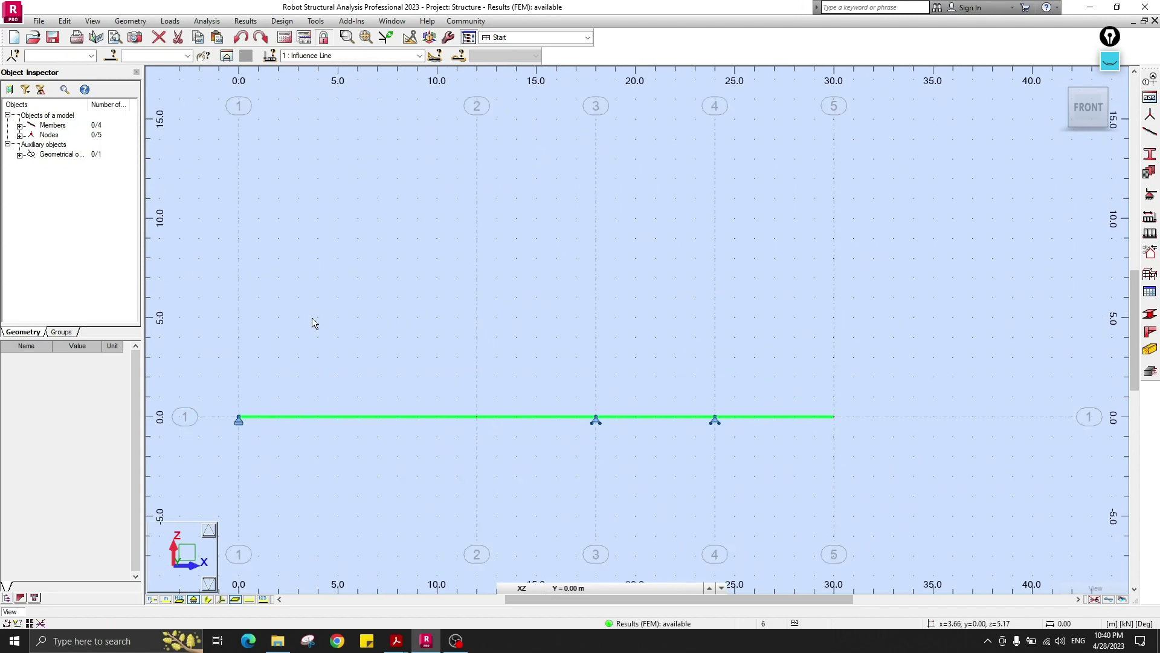
Turn on the display of load symbols, load values, uniform load symbol size and automatically generated forces
right_click(421, 246)
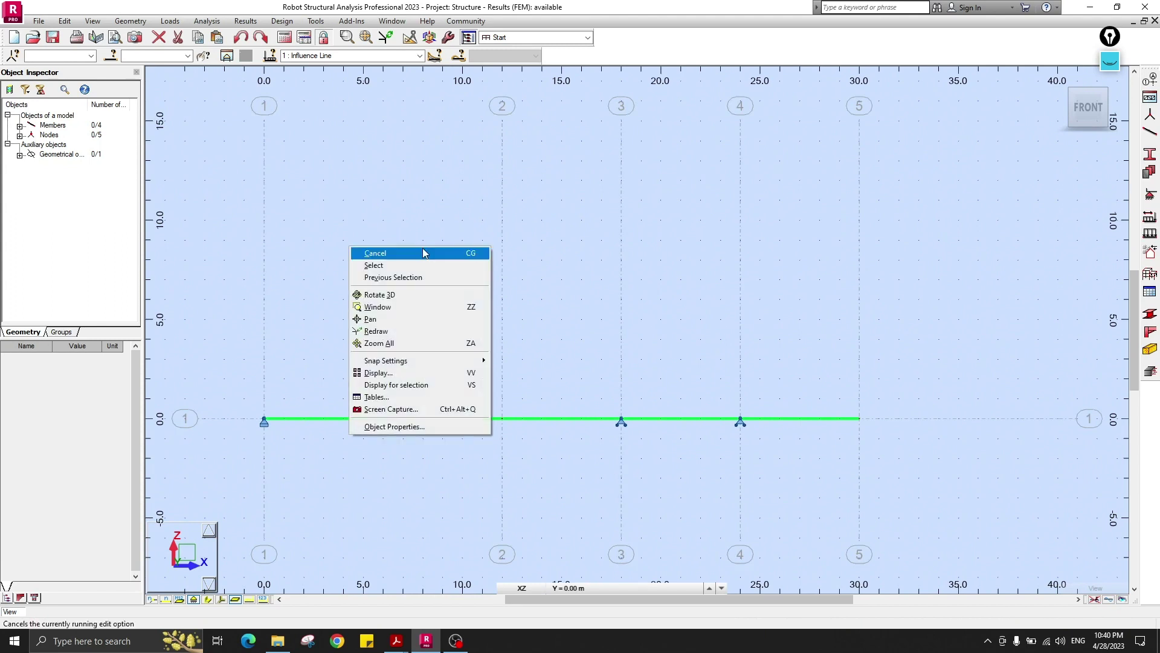
left_click(382, 376)
left_click(120, 189)
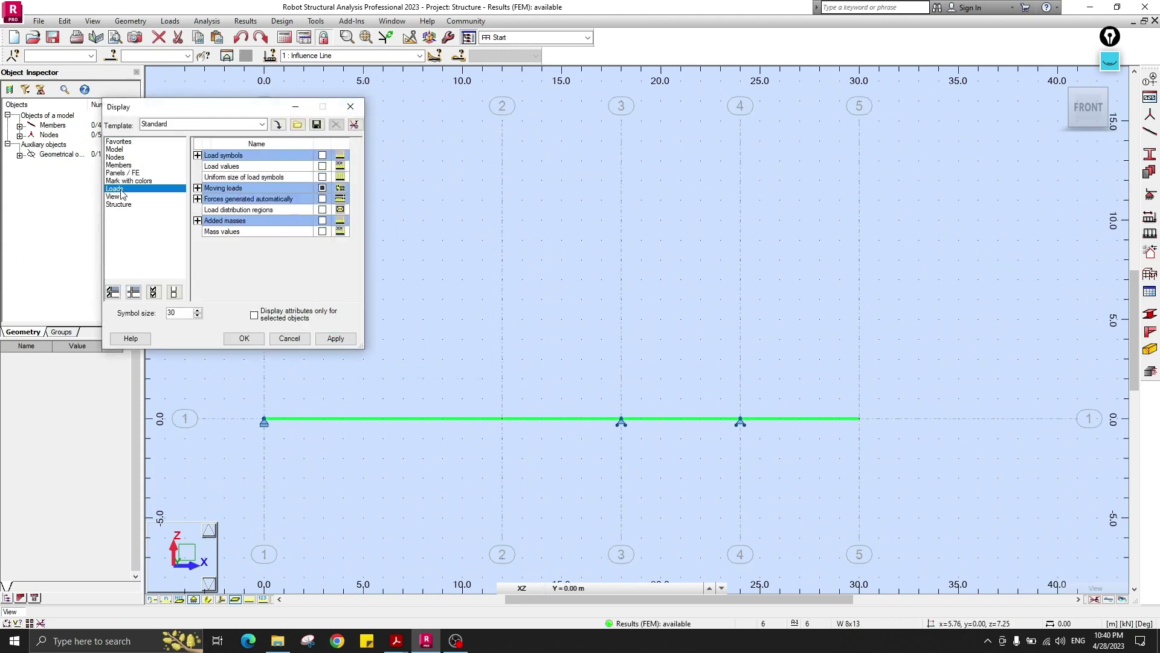
left_click(322, 155)
left_click(322, 167)
left_click(322, 177)
left_click(322, 199)
left_click(335, 338)
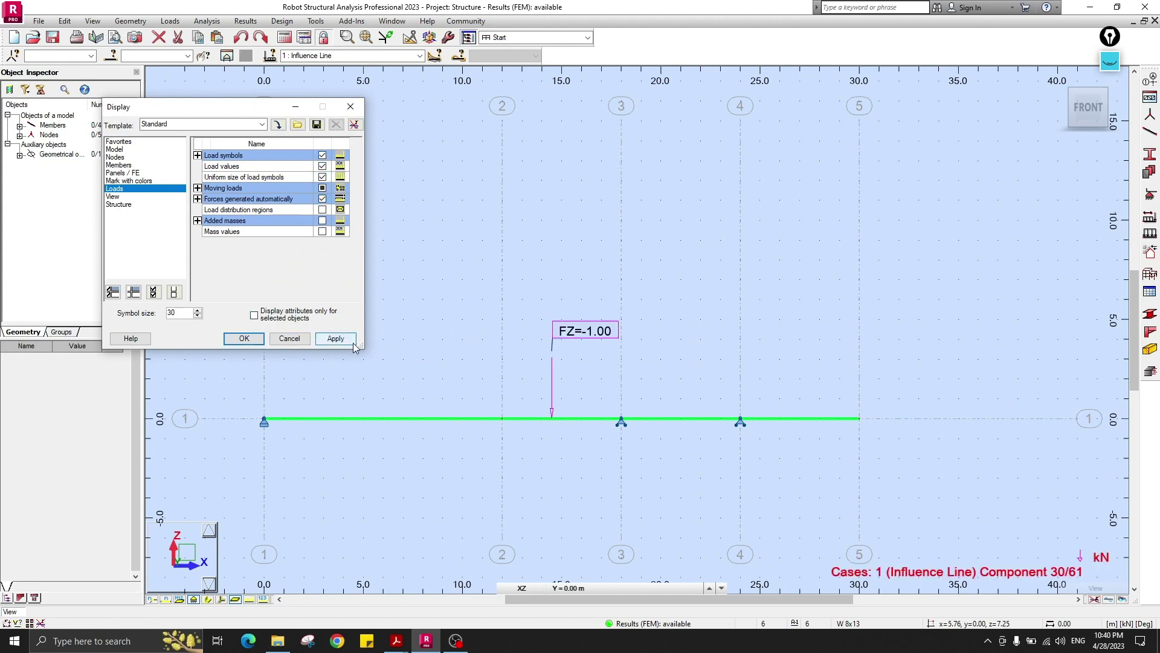
left_click(350, 107)
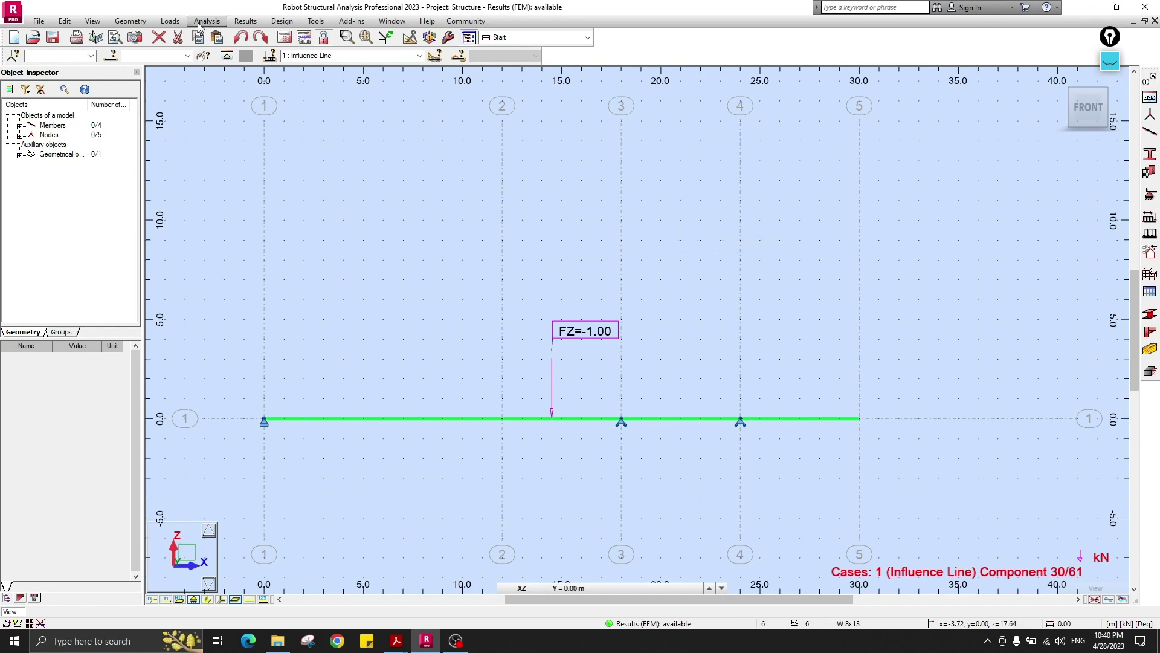
Open the advanced Influence Line results settings
left_click(246, 22)
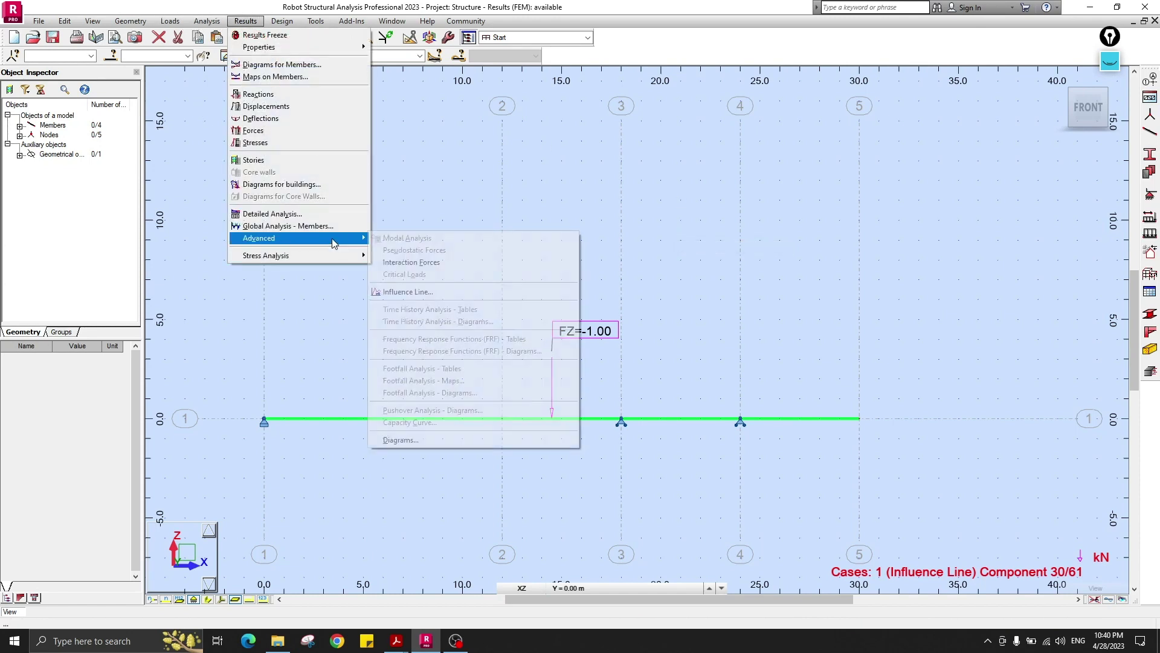
mouse_move(260, 238)
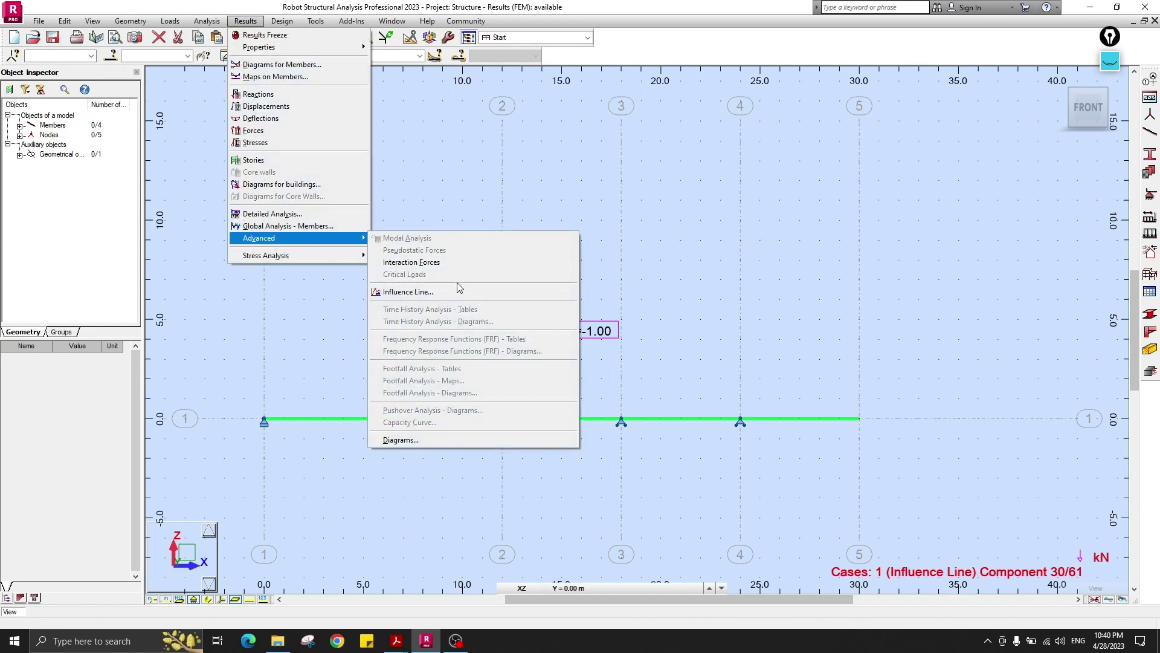
left_click(423, 294)
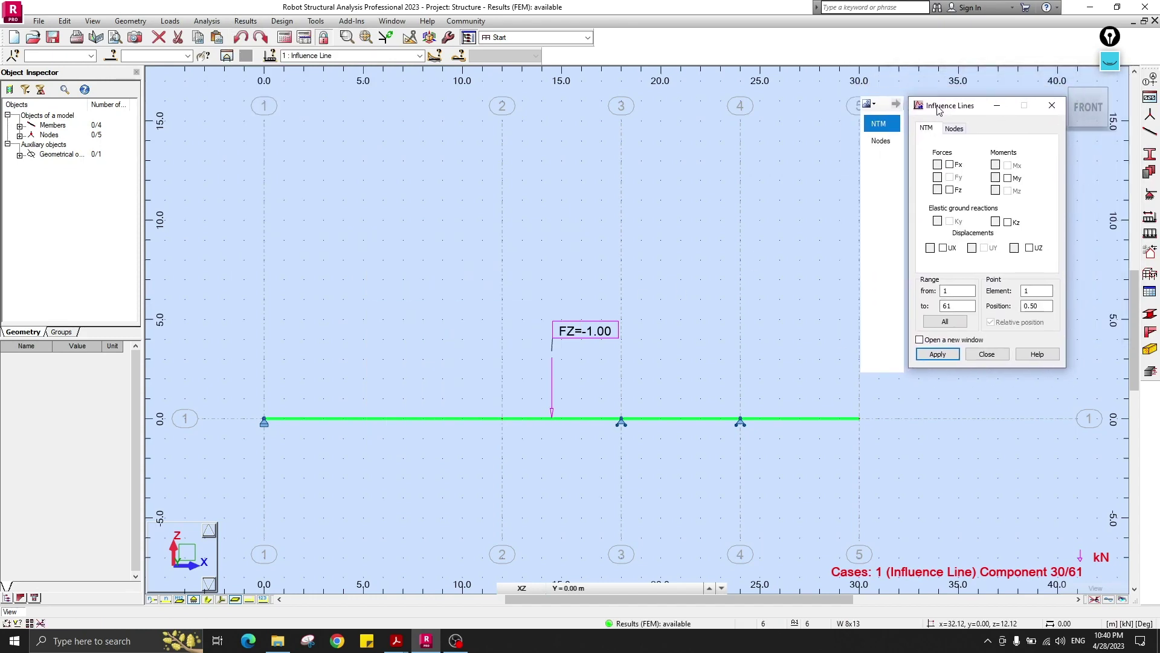
Compare textbook problems 8.20 to 8.22 with the member and node influence line options to identify the required reactions, shears and moments
mouse_move(398, 642)
left_click(595, 574)
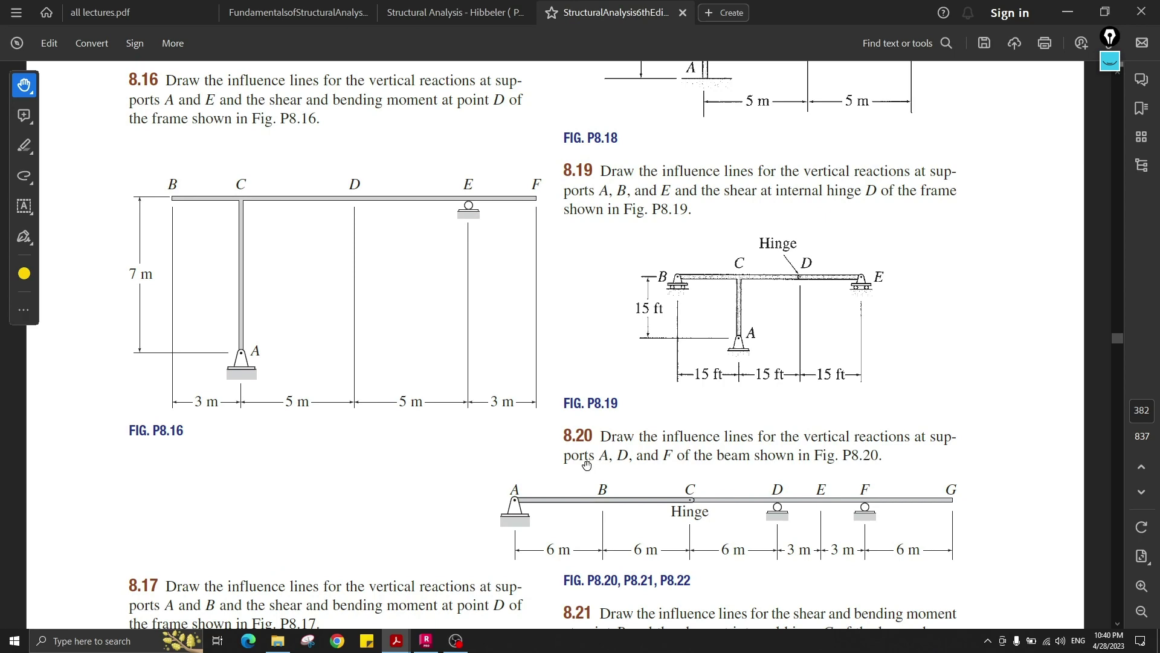
key("alt+Tab")
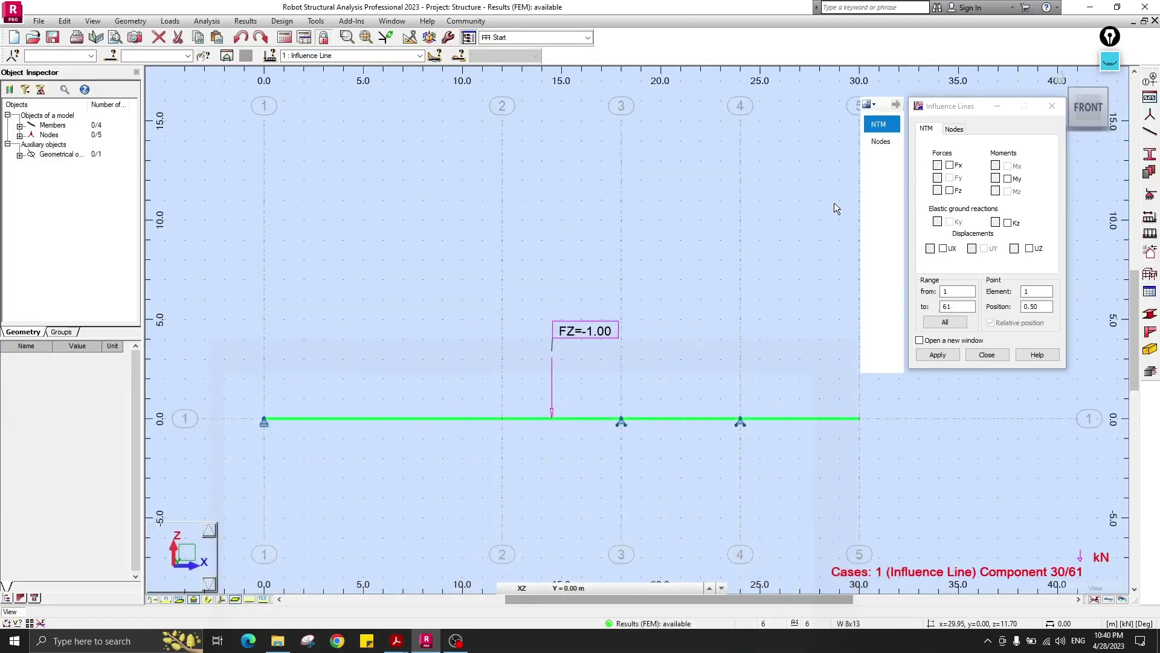
left_click(954, 129)
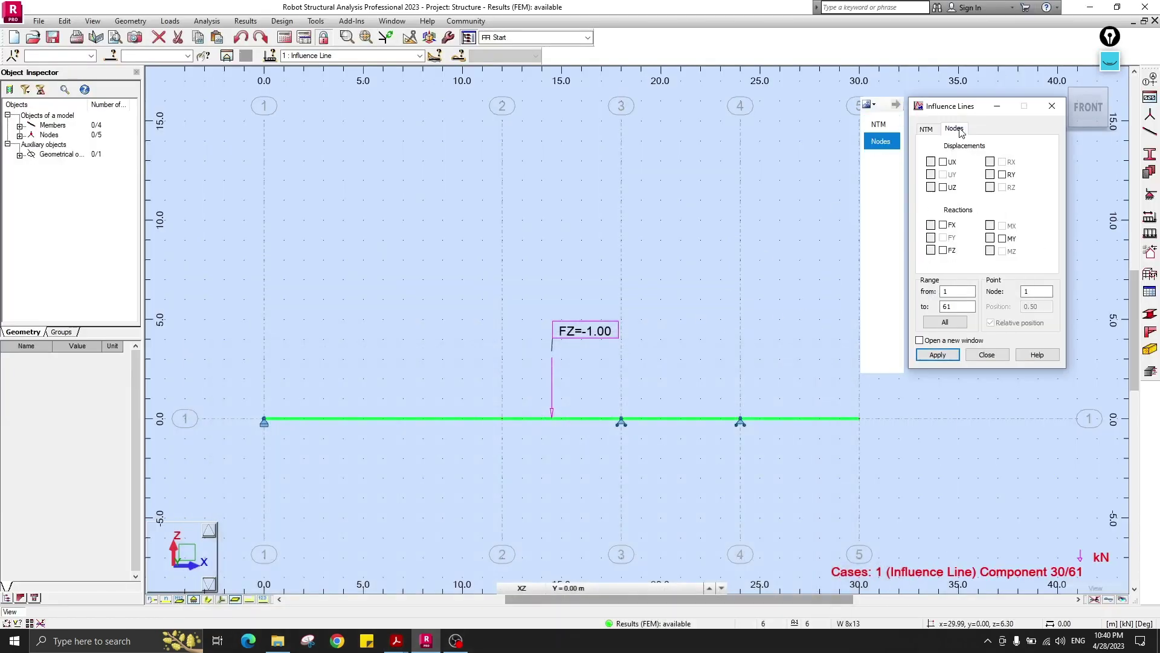
left_click(926, 130)
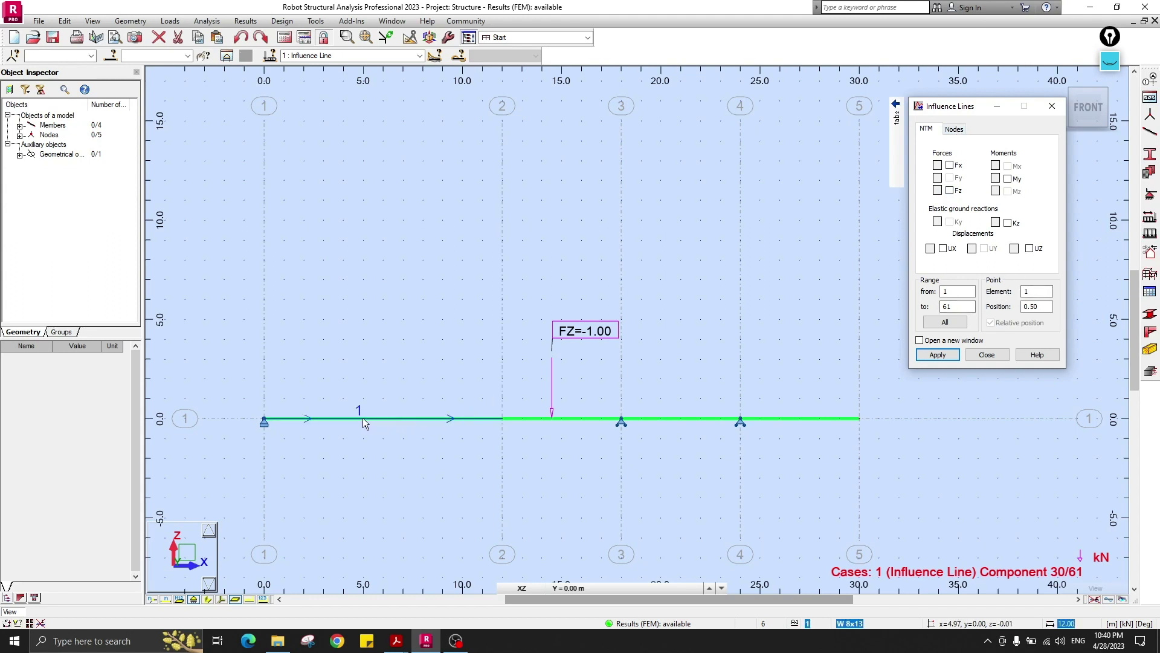
left_click(1036, 306)
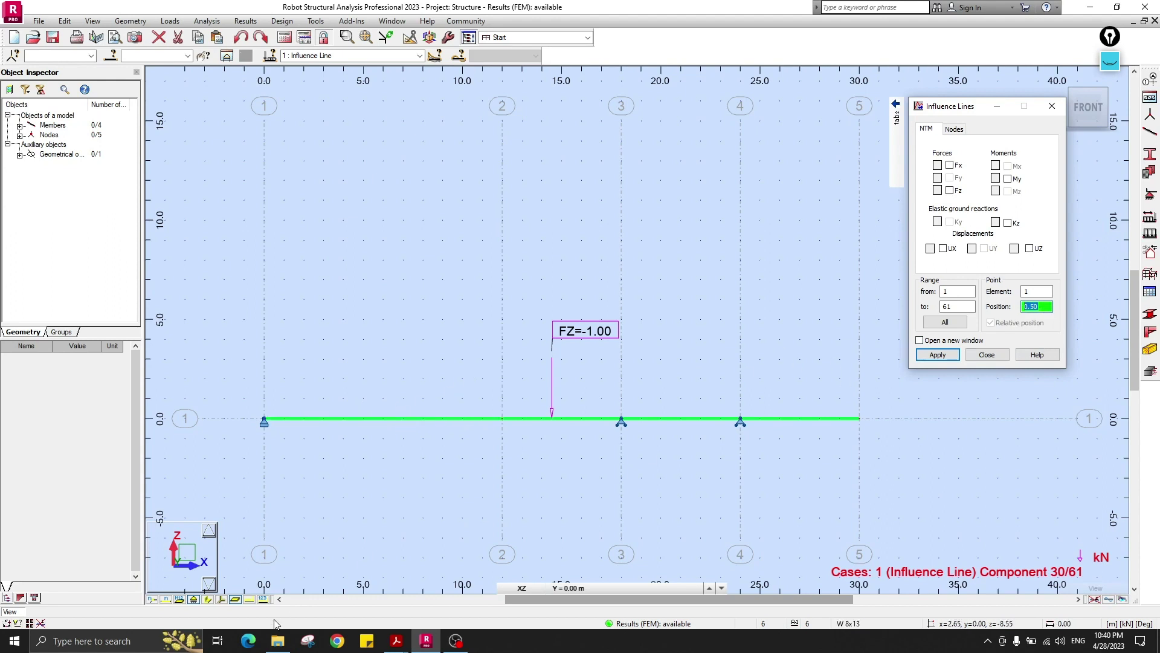
mouse_move(397, 641)
left_click(528, 588)
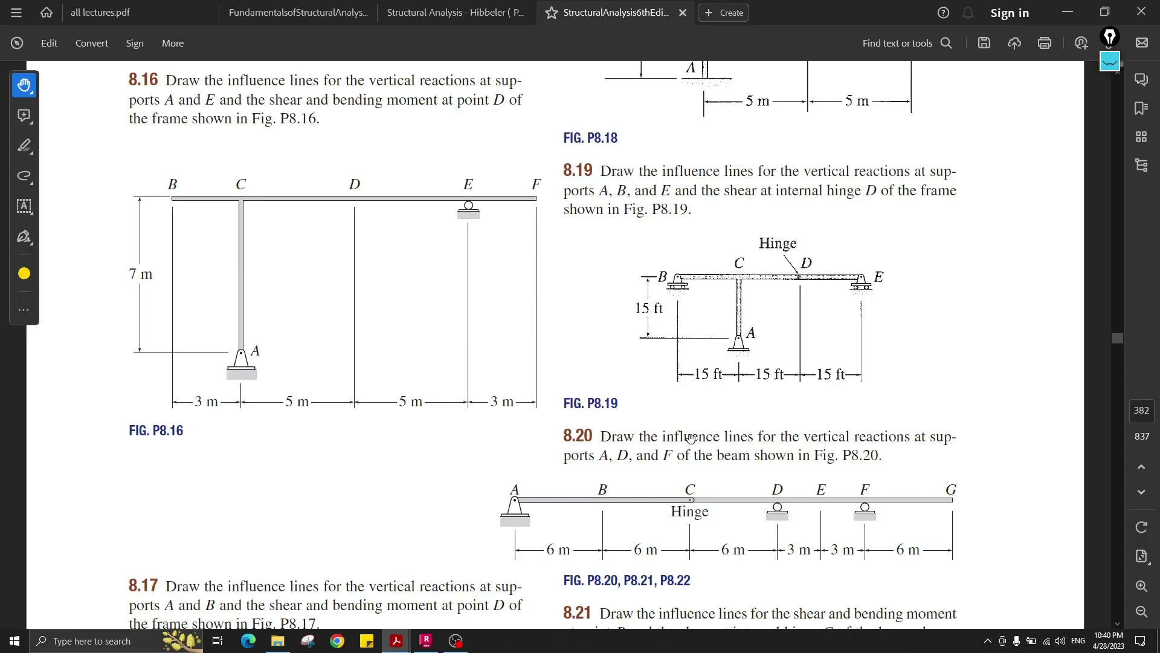
scroll(710, 421, "down", 3)
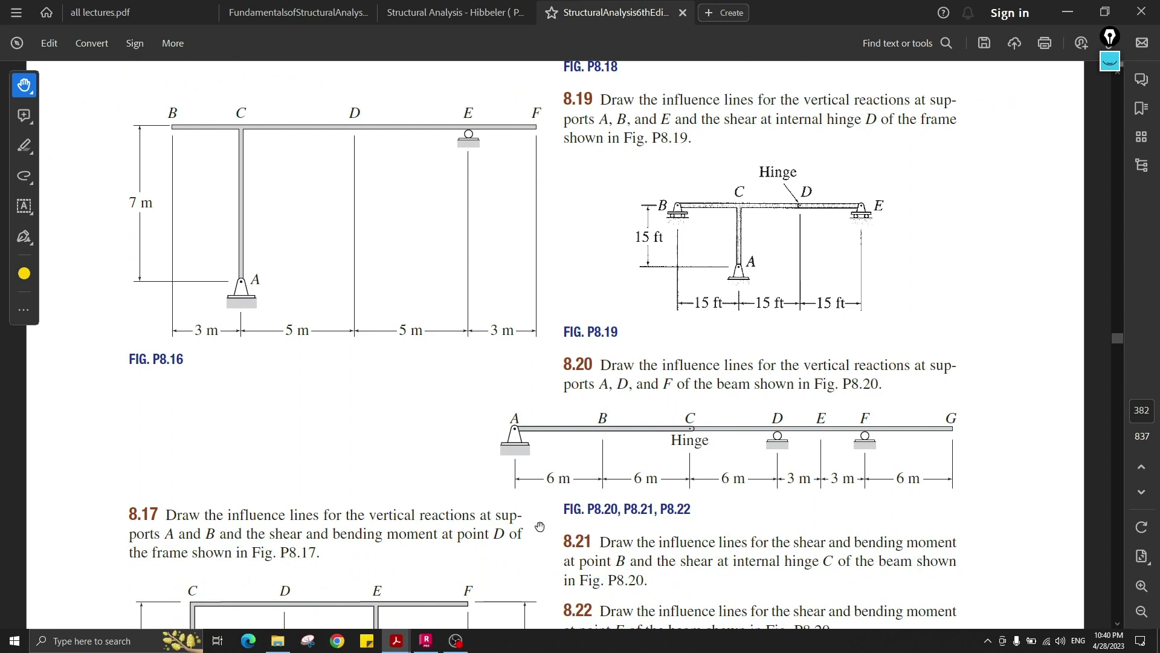
left_click(426, 640)
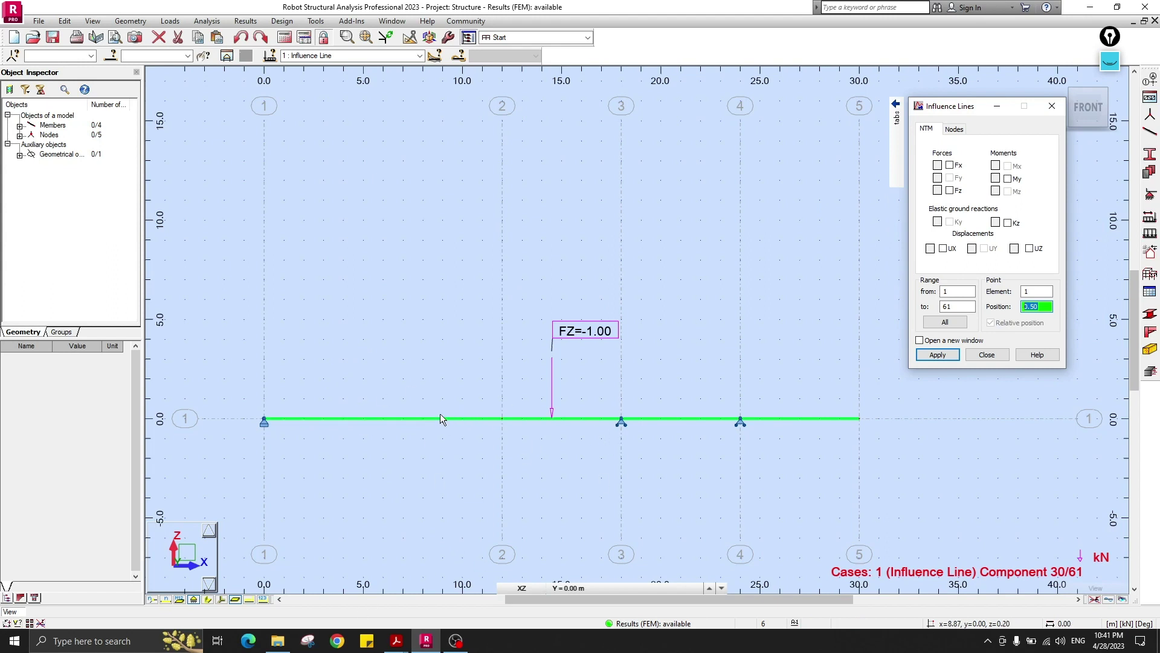
Show the node numbers and generate the influence line of the vertical reaction FZ at node 1
left_click(955, 129)
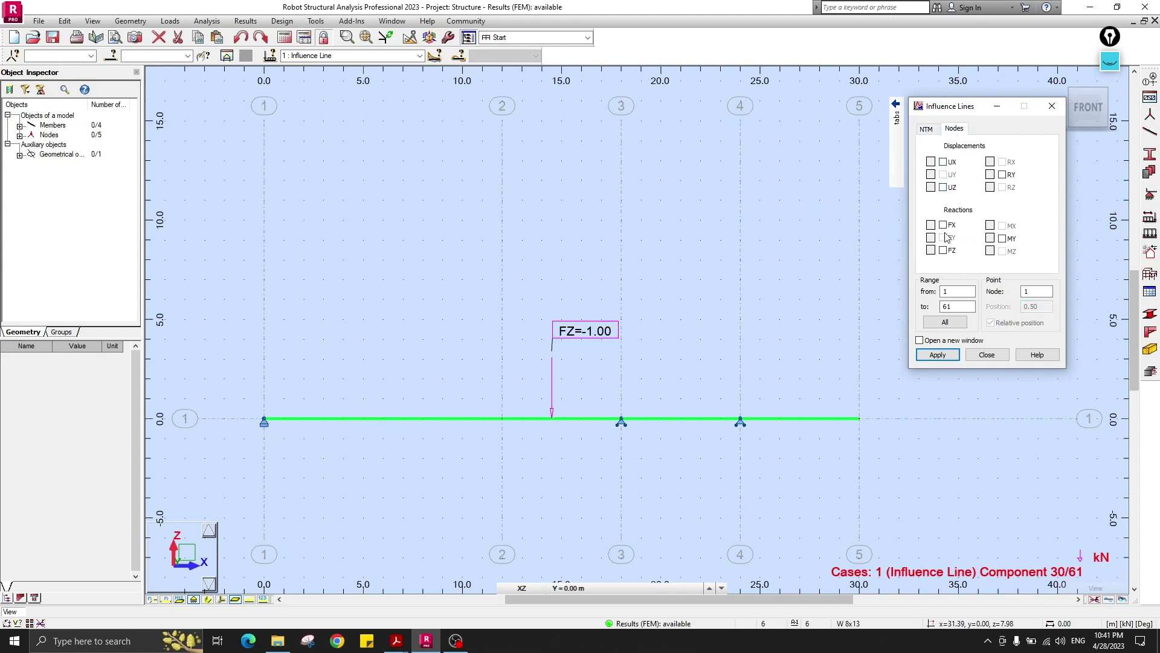
double_click(1032, 291)
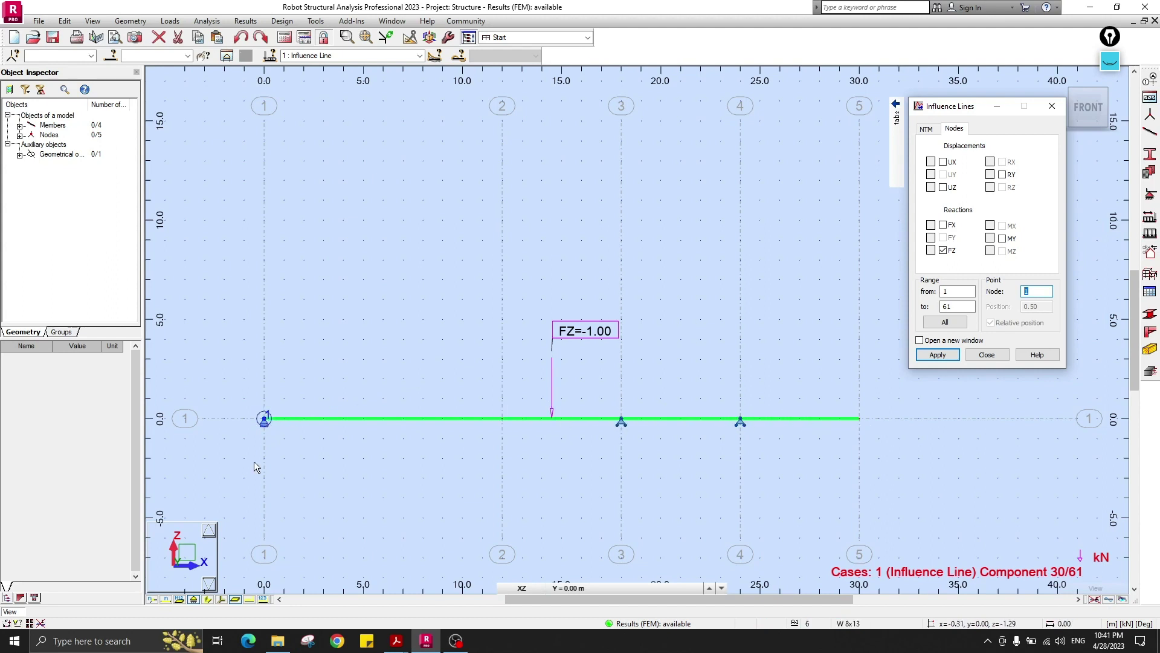
left_click(155, 602)
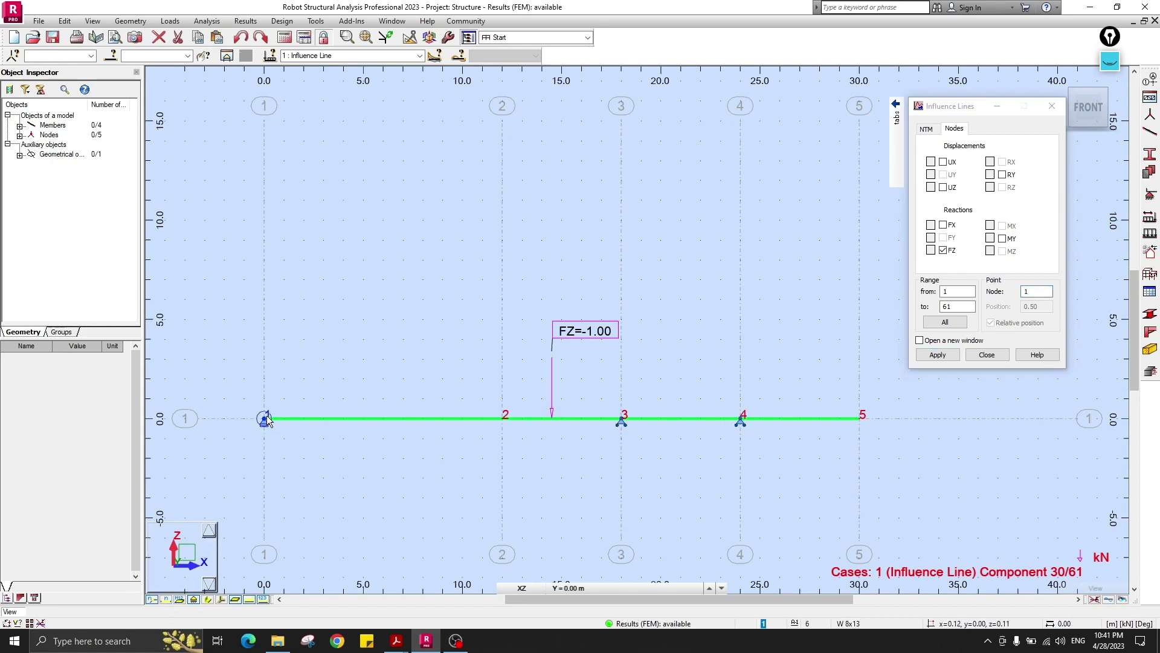
left_click(1051, 288)
left_click(932, 355)
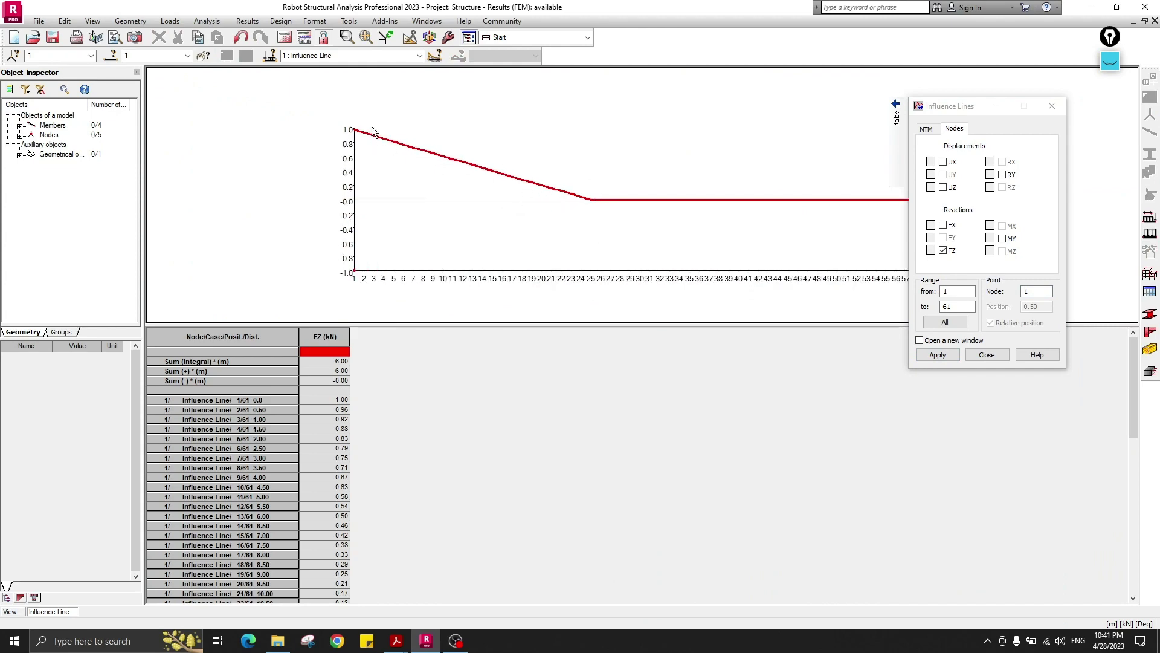
Compare the node 1 reaction influence line with the sketch over Fig. P8.20 in the textbook PDF, and close the diagram
mouse_move(403, 643)
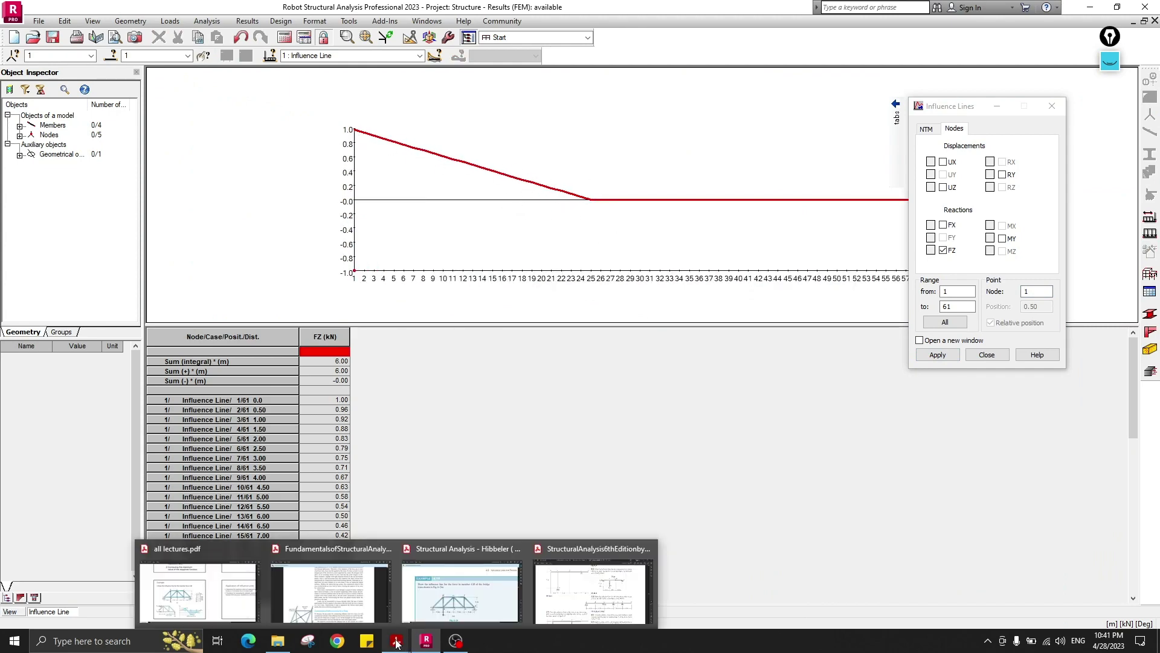
left_click(591, 604)
left_click(1110, 60)
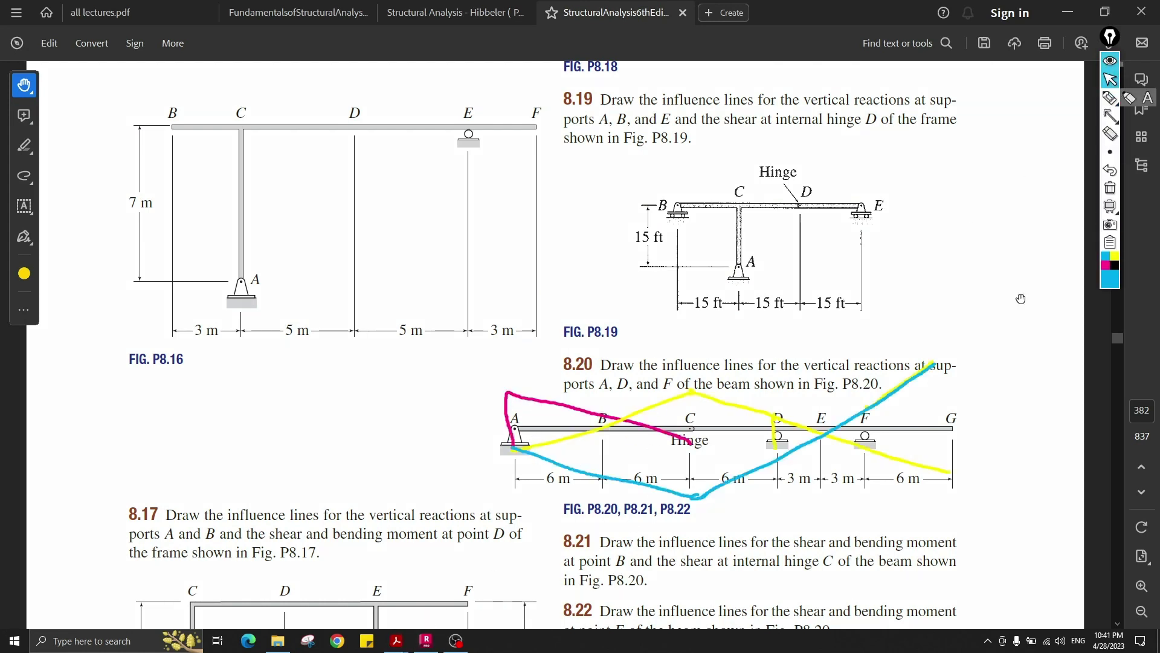
scroll(864, 347, "up", 1)
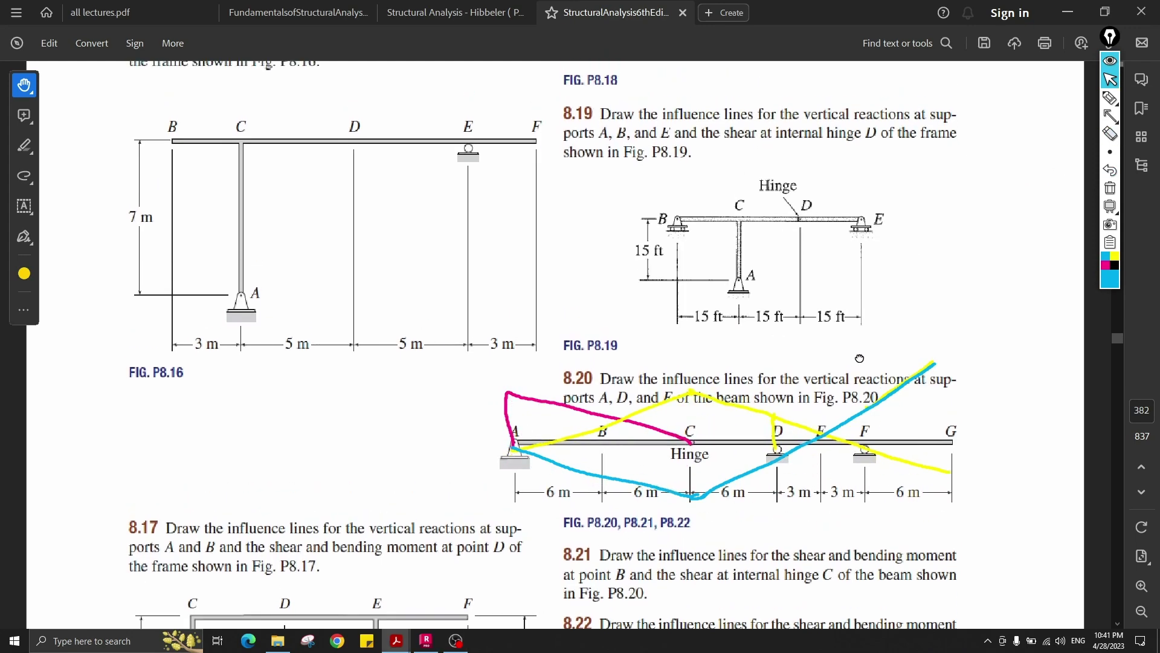
left_click(437, 641)
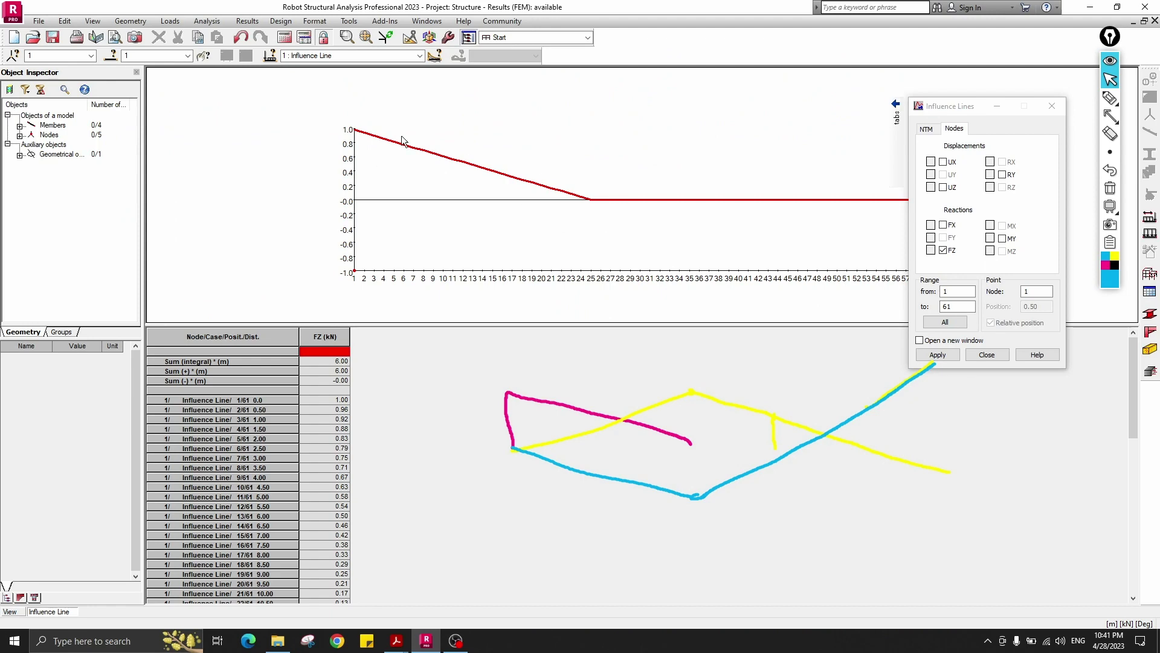
left_click(1052, 105)
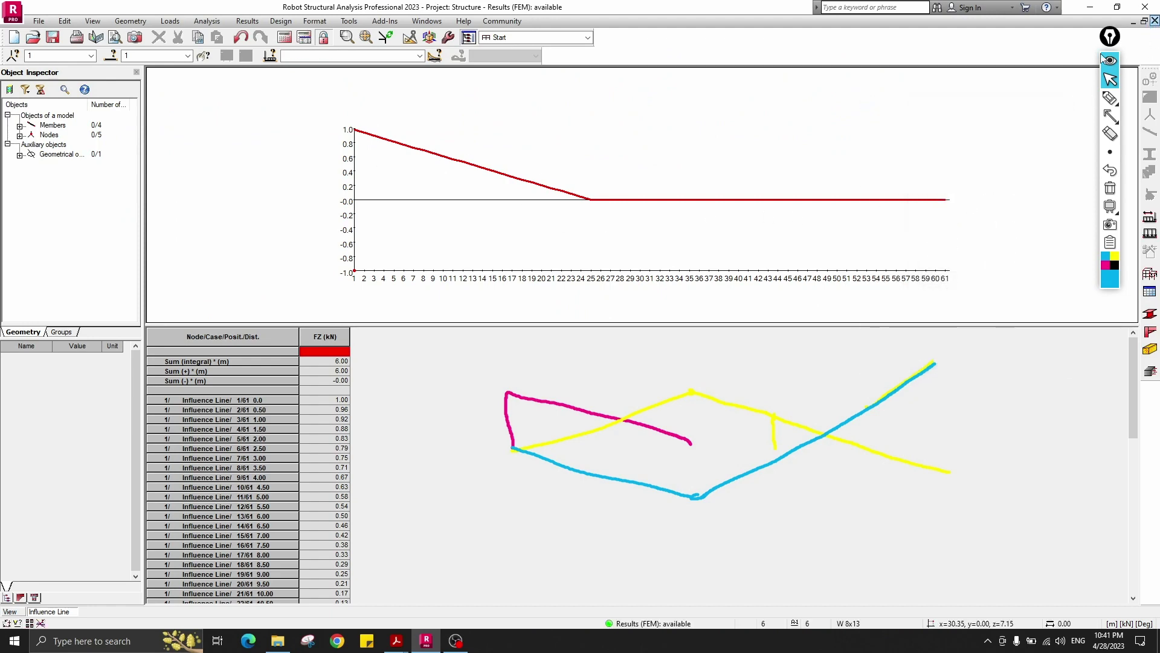
left_click(1155, 20)
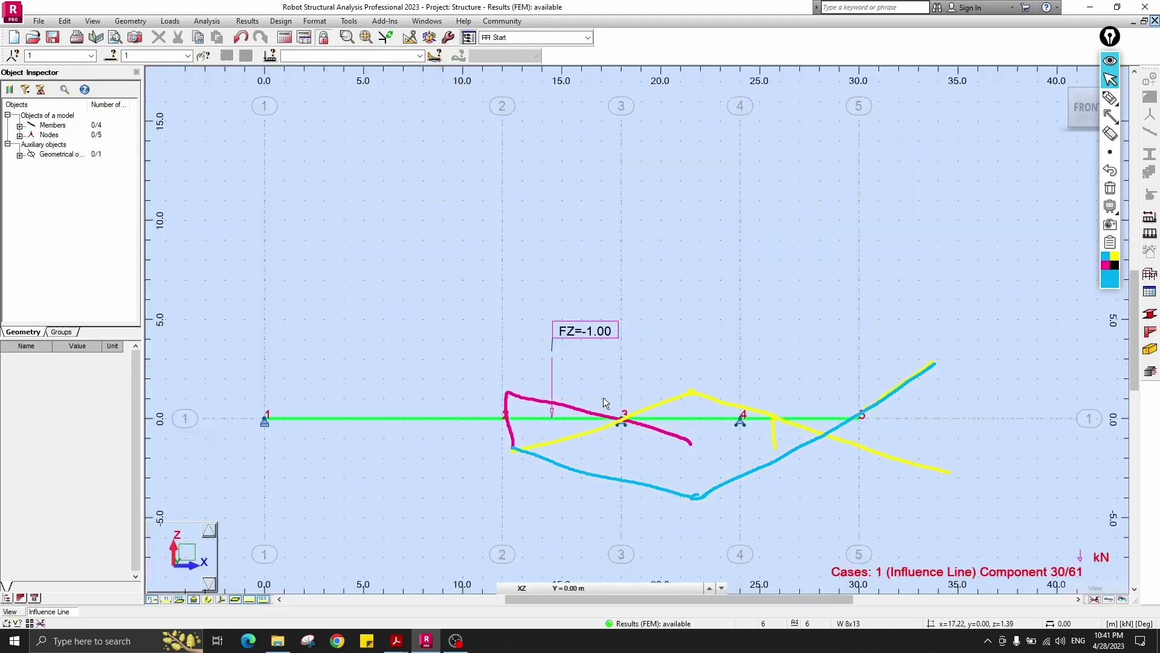
left_click(1110, 60)
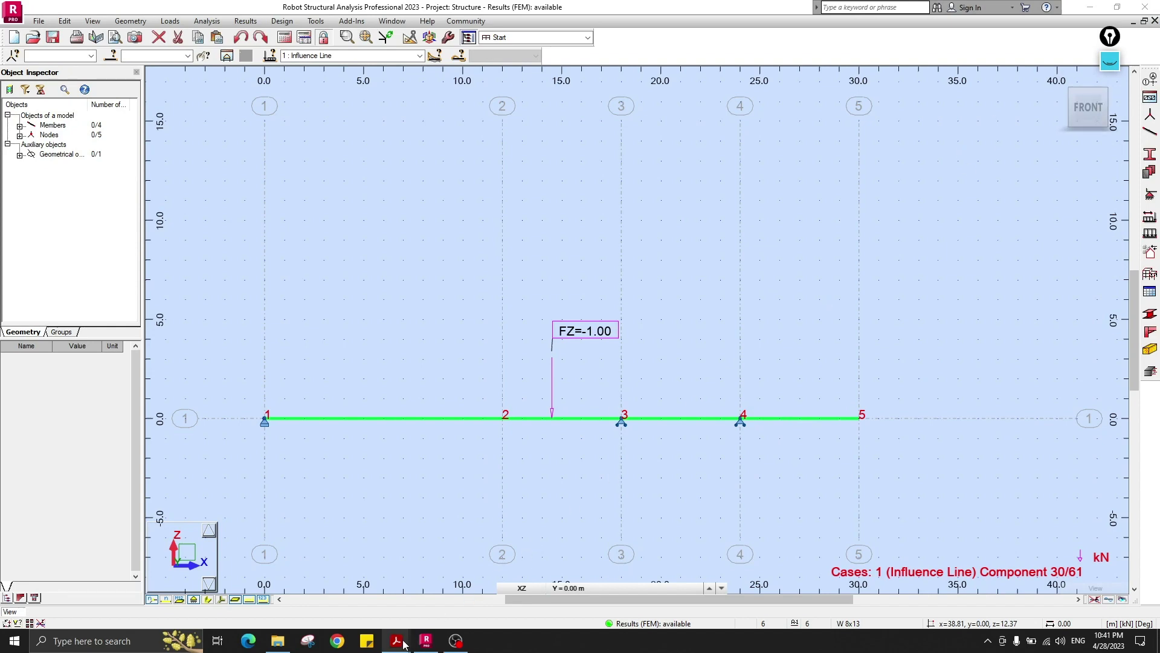
Check support D in the textbook figure, reopen the Influence Lines settings, and generate the vertical reaction FZ influence line for node 3
left_click(574, 592)
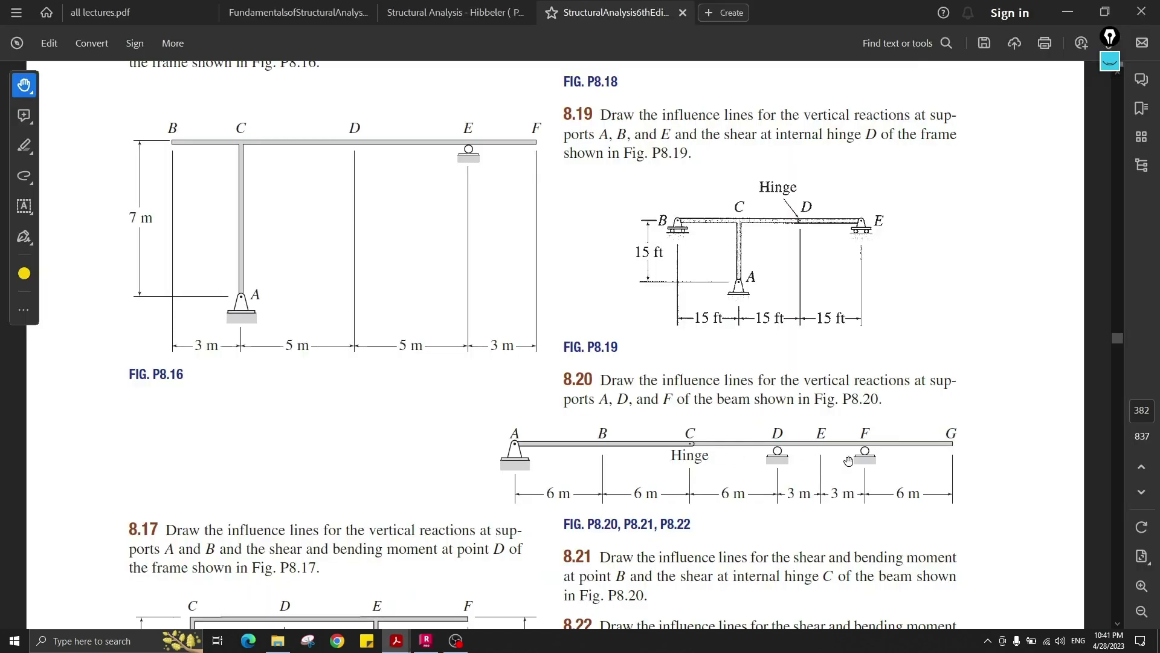
key("alt+Tab")
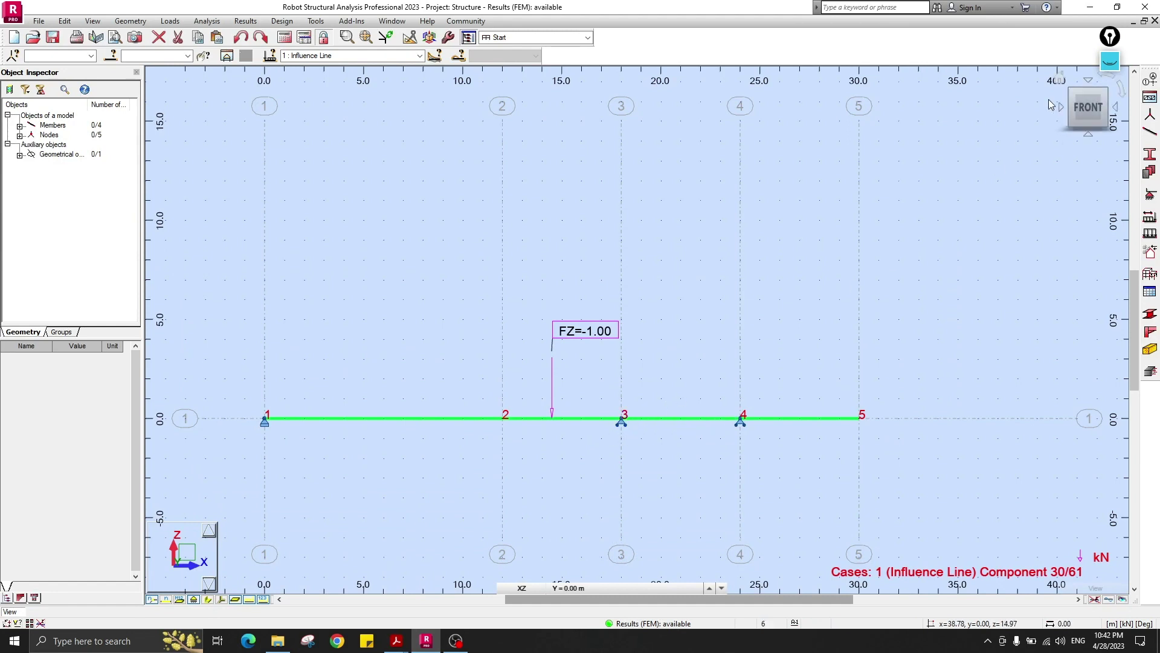
left_click(242, 23)
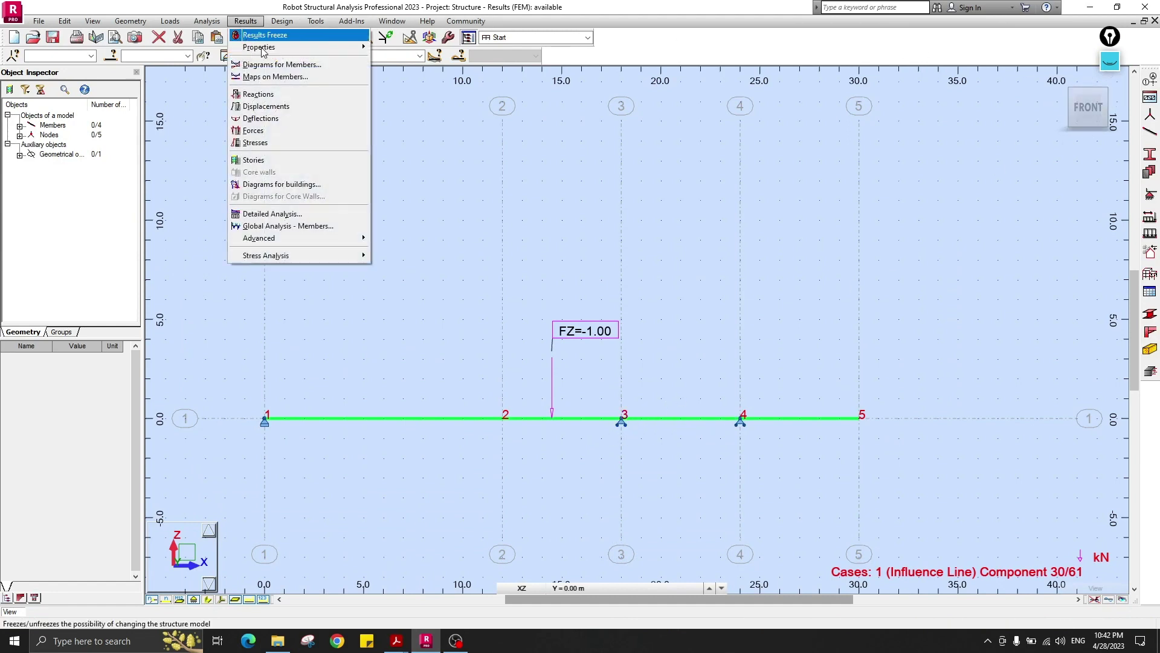
mouse_move(326, 238)
left_click(447, 362)
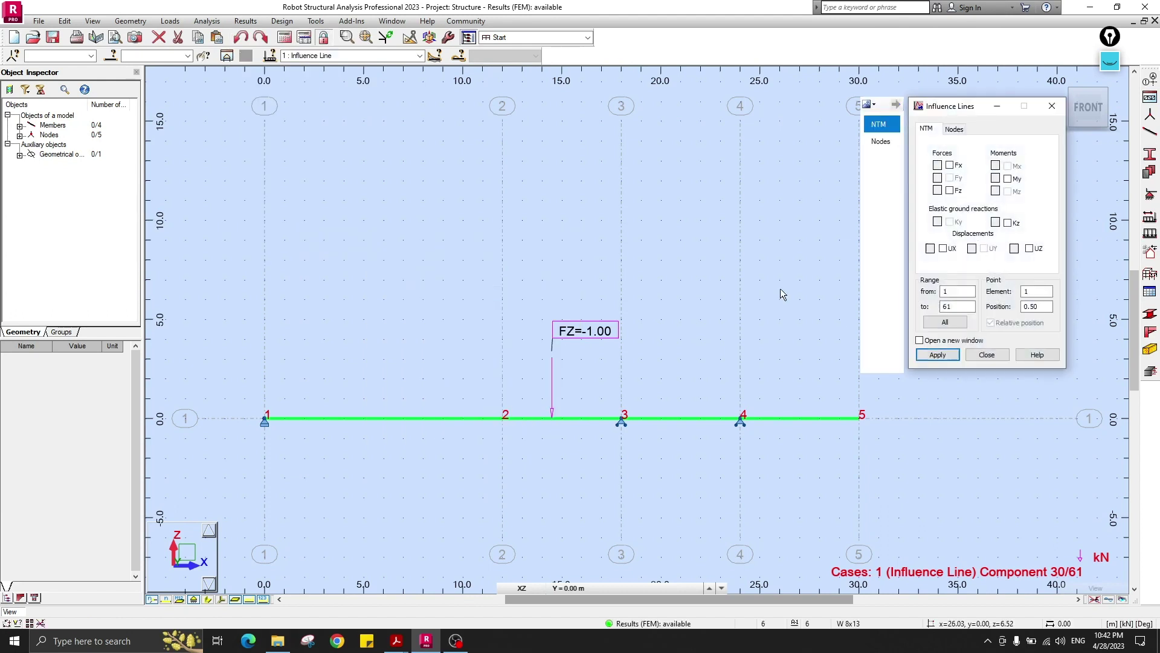
left_click(956, 131)
double_click(1026, 291)
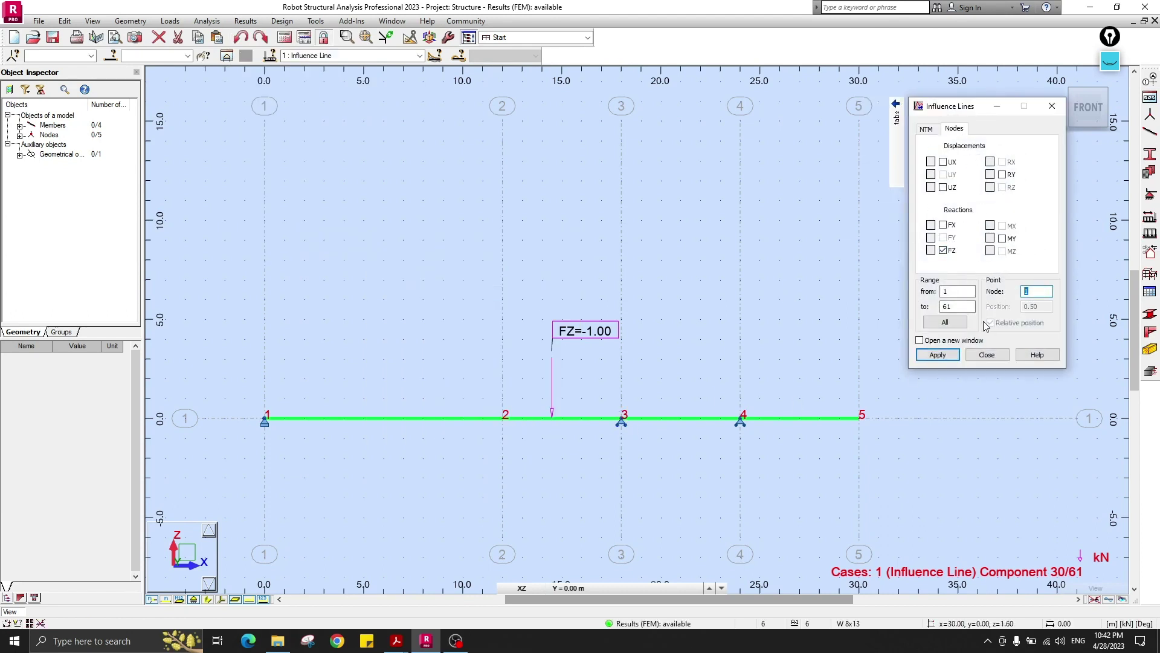
left_click(938, 355)
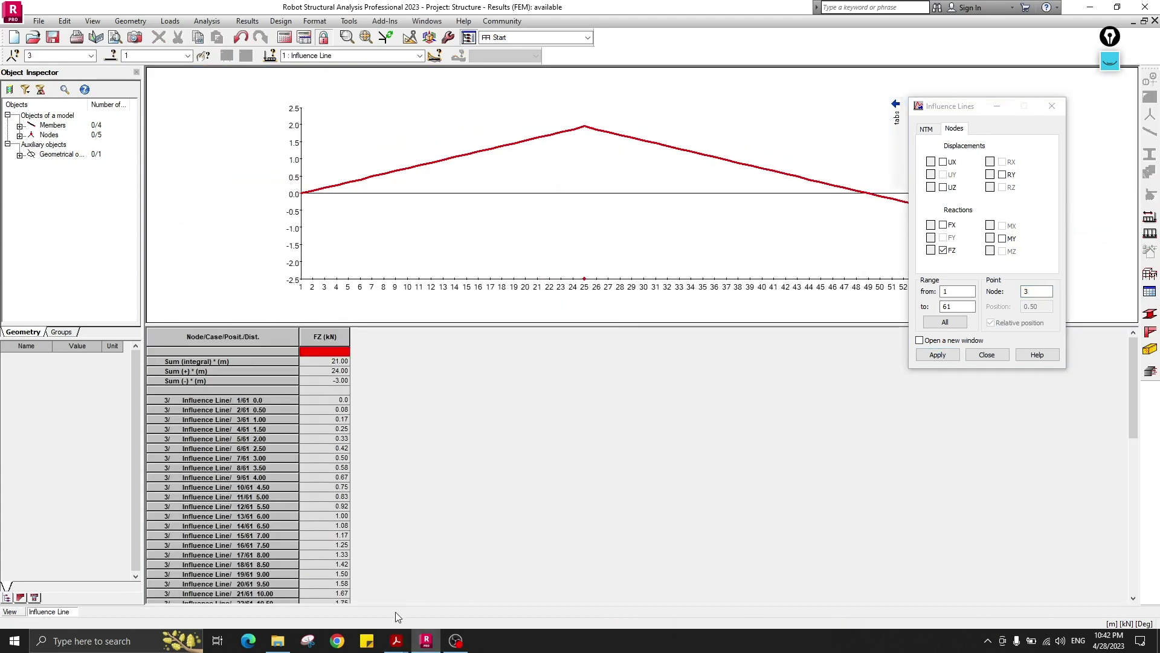
Compare the node 3 reaction influence line with the yellow sketch for support D over Fig. P8.20 in the textbook PDF
mouse_move(397, 640)
left_click(580, 583)
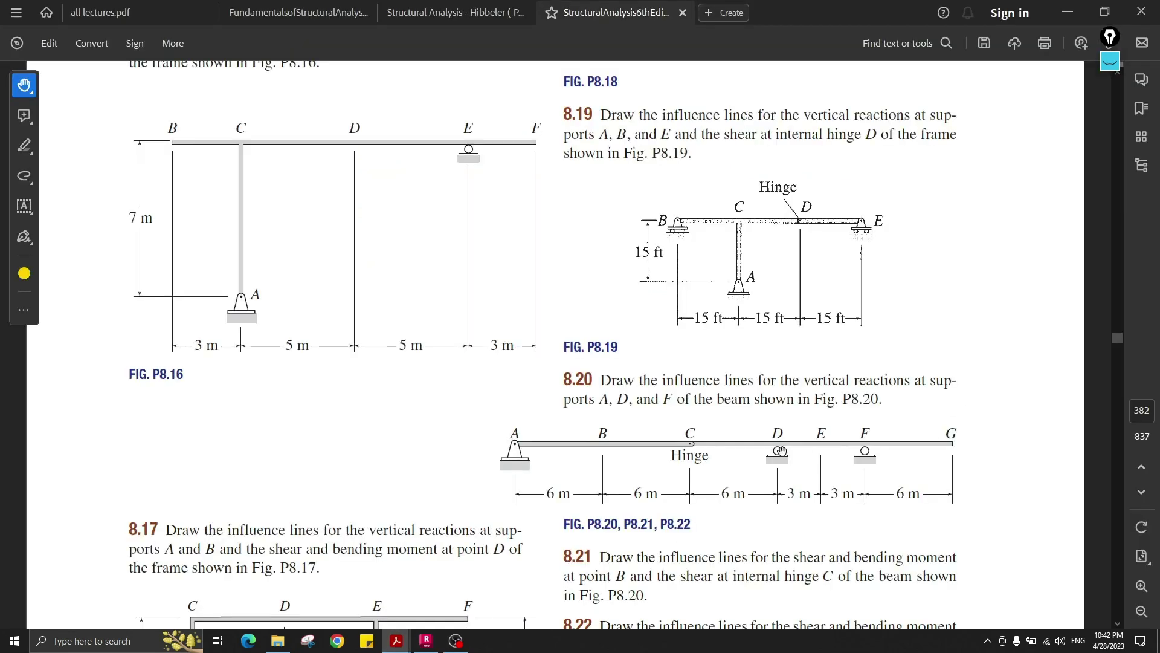
left_click(1110, 61)
scroll(840, 334, "down", 1)
scroll(840, 334, "up", 1)
left_click_drag(840, 334, 839, 338)
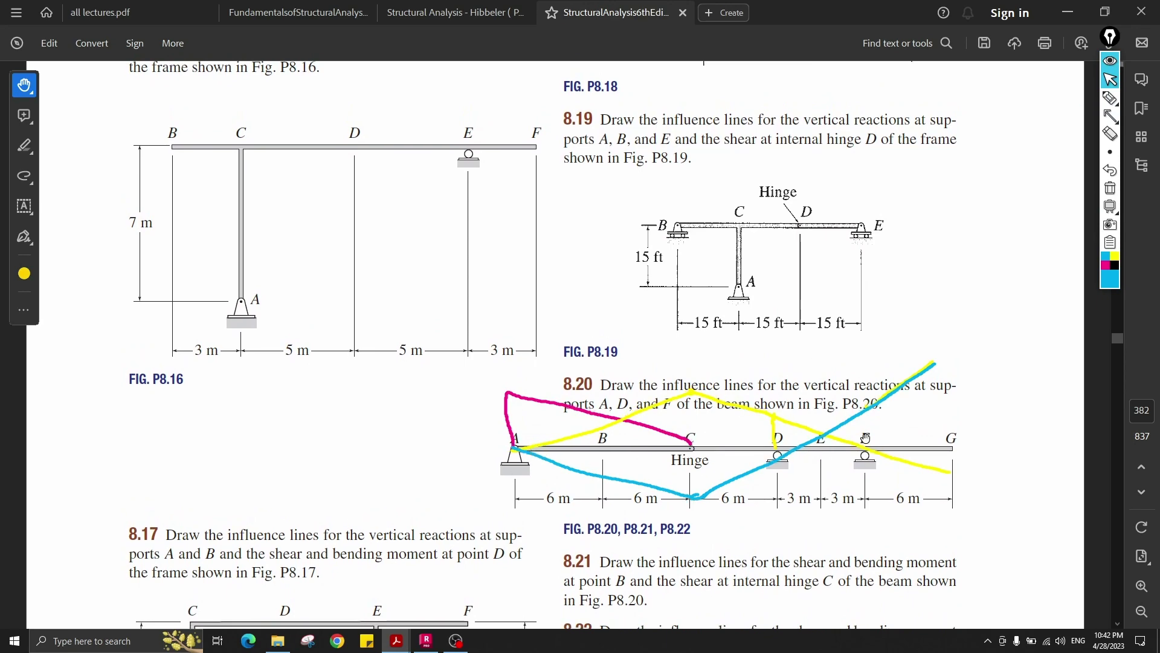
left_click(426, 641)
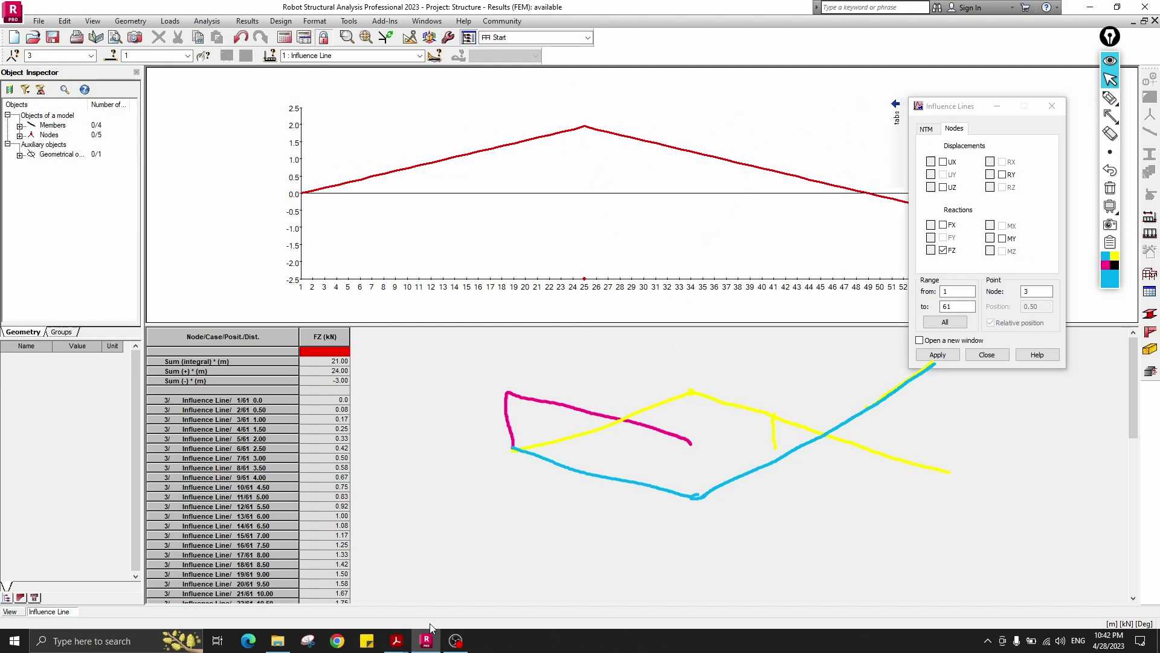
Close the node 3 diagram, hide the sketches, and generate the vertical reaction FZ influence line for node 4
left_click(1155, 21)
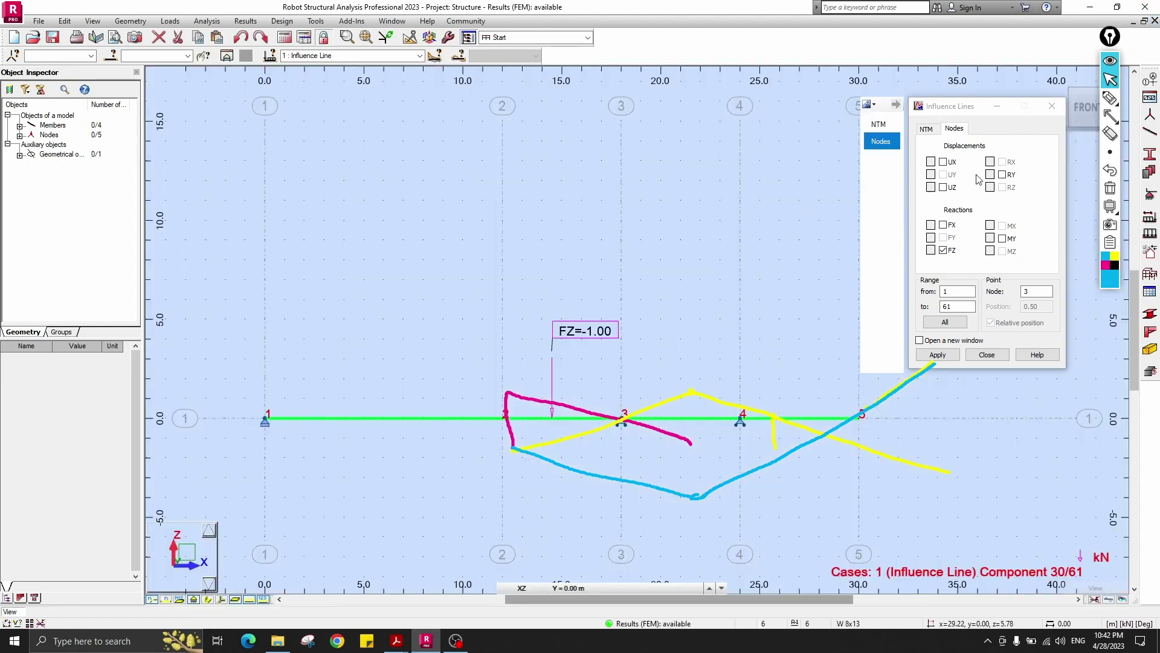
key("ctrl+shift+h")
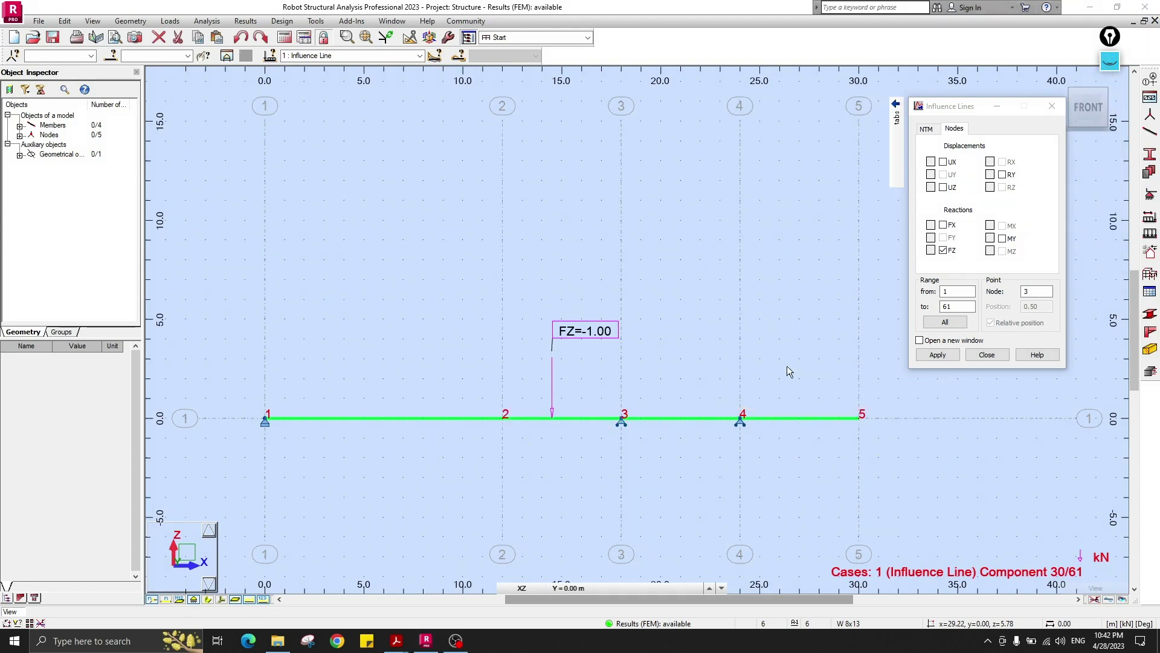
left_click(1004, 281)
left_click(937, 354)
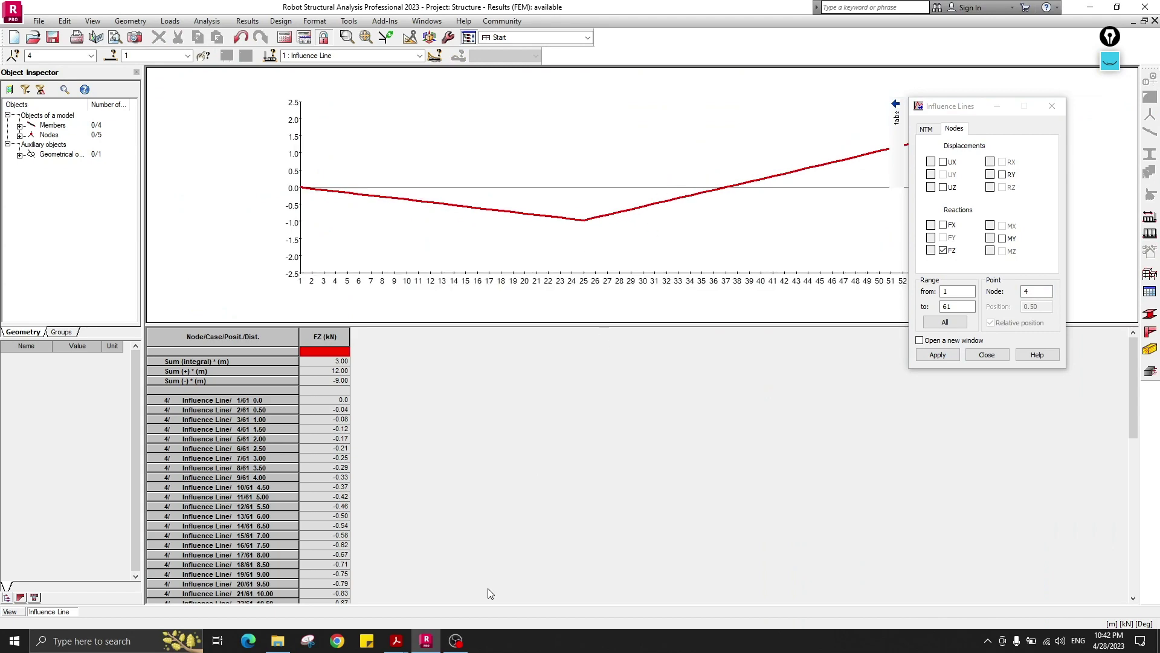
Compare the node 4 reaction influence line with the blue sketch for support F over Fig. P8.20, and close the diagram
mouse_move(396, 640)
left_click(584, 596)
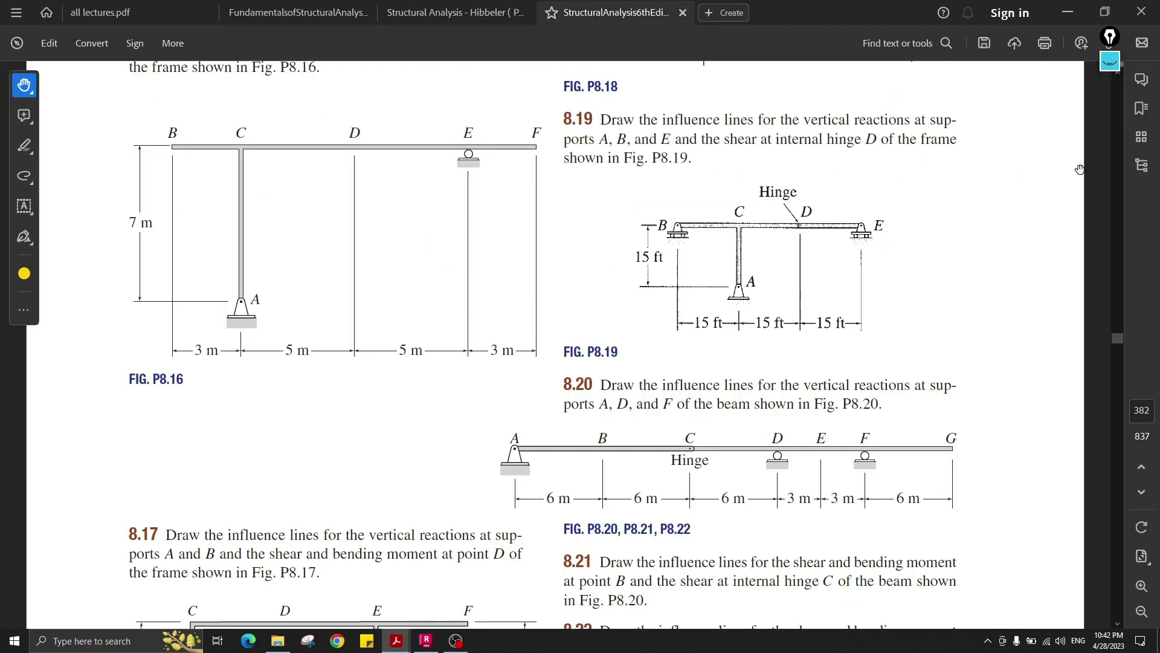
scroll(825, 382, "down", 1)
scroll(825, 382, "up", 1)
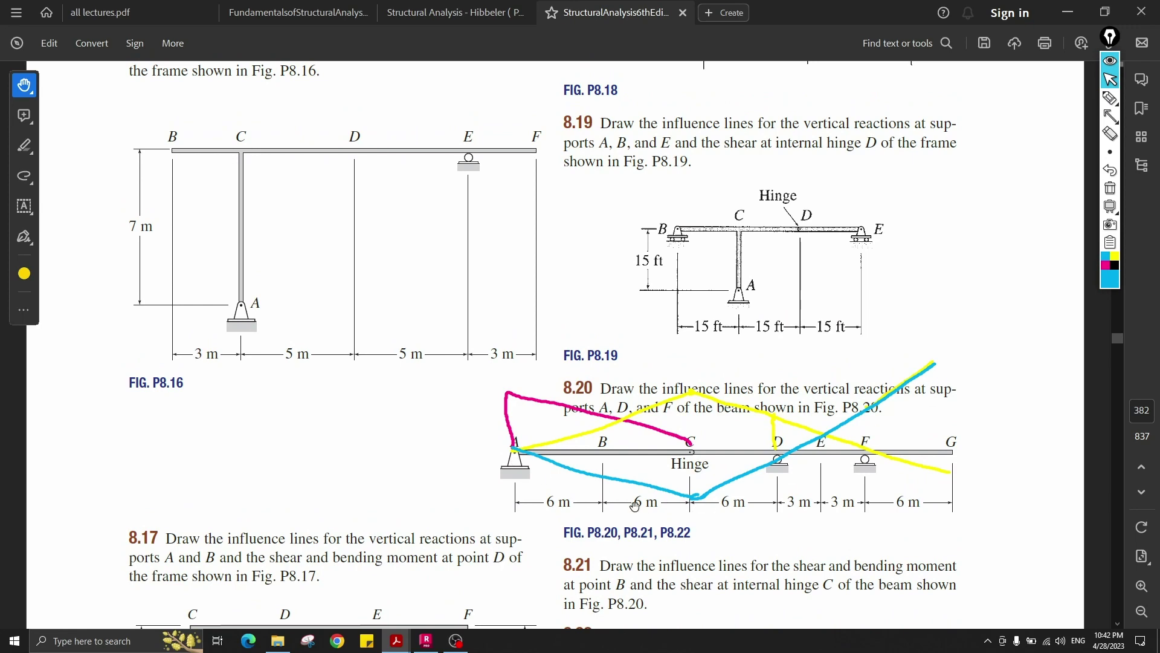
left_click(426, 641)
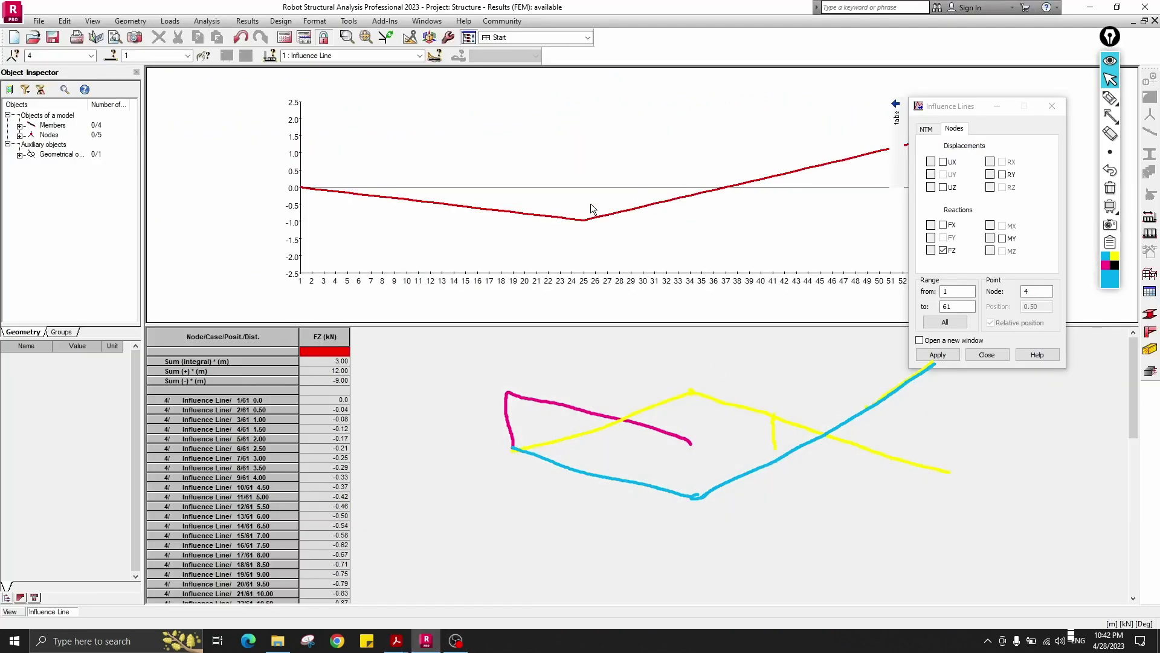
left_click(1109, 61)
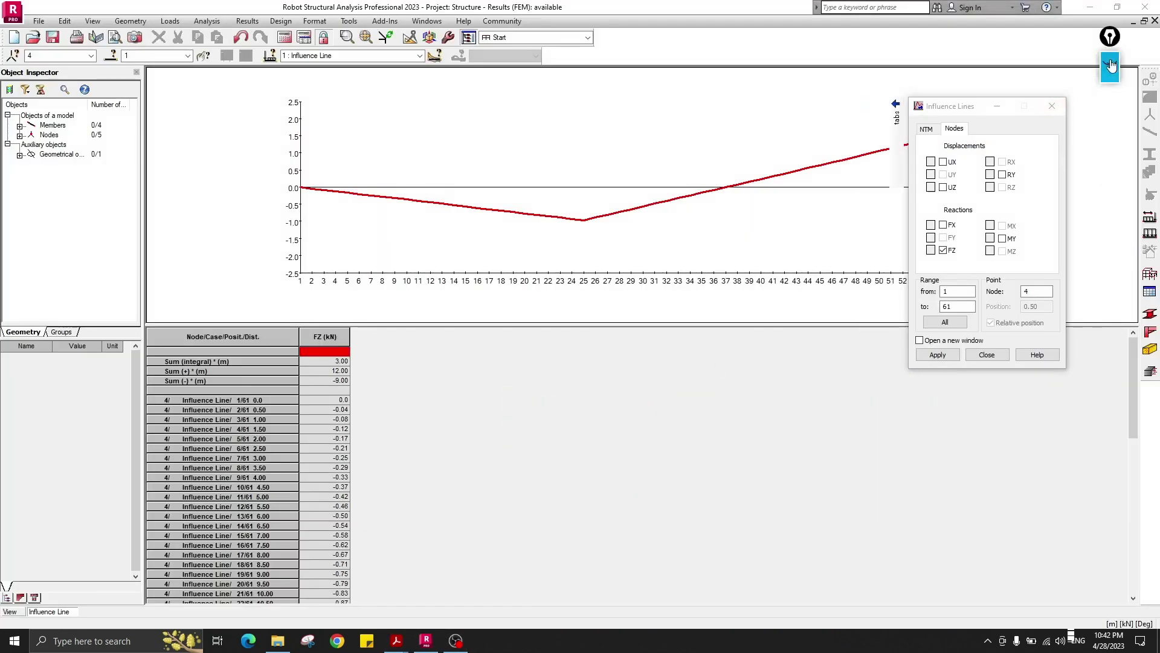
key("ctrl+F4")
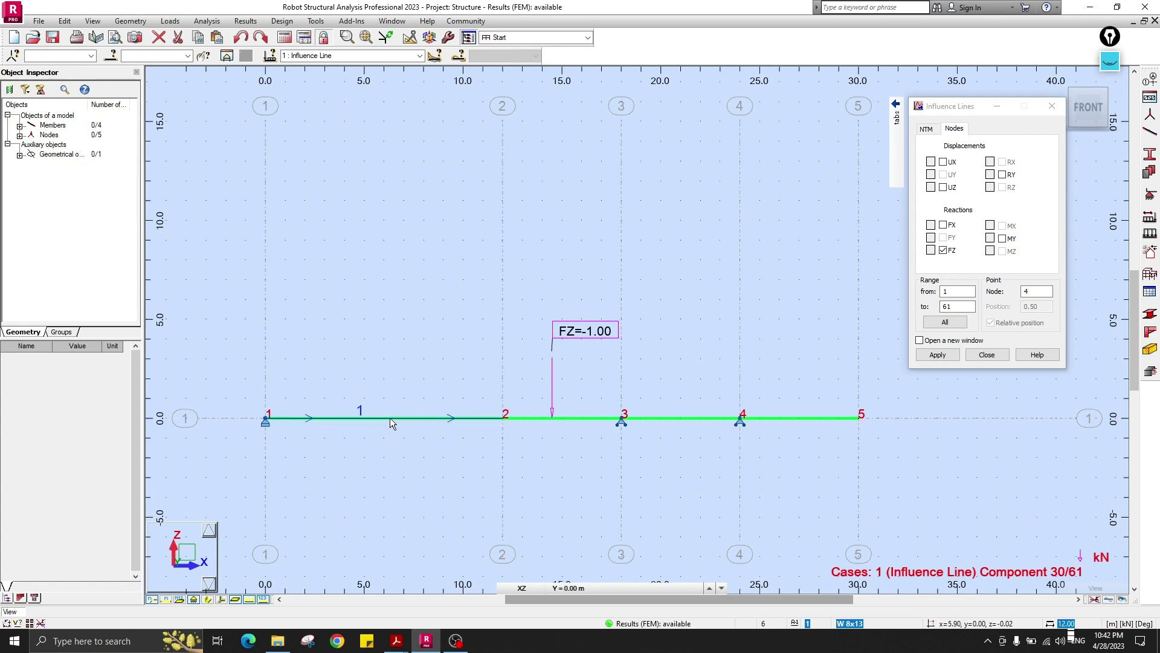
Generate the bending moment My influence line at position 0.50 of element 1 and check it against point B in the textbook
left_click(928, 130)
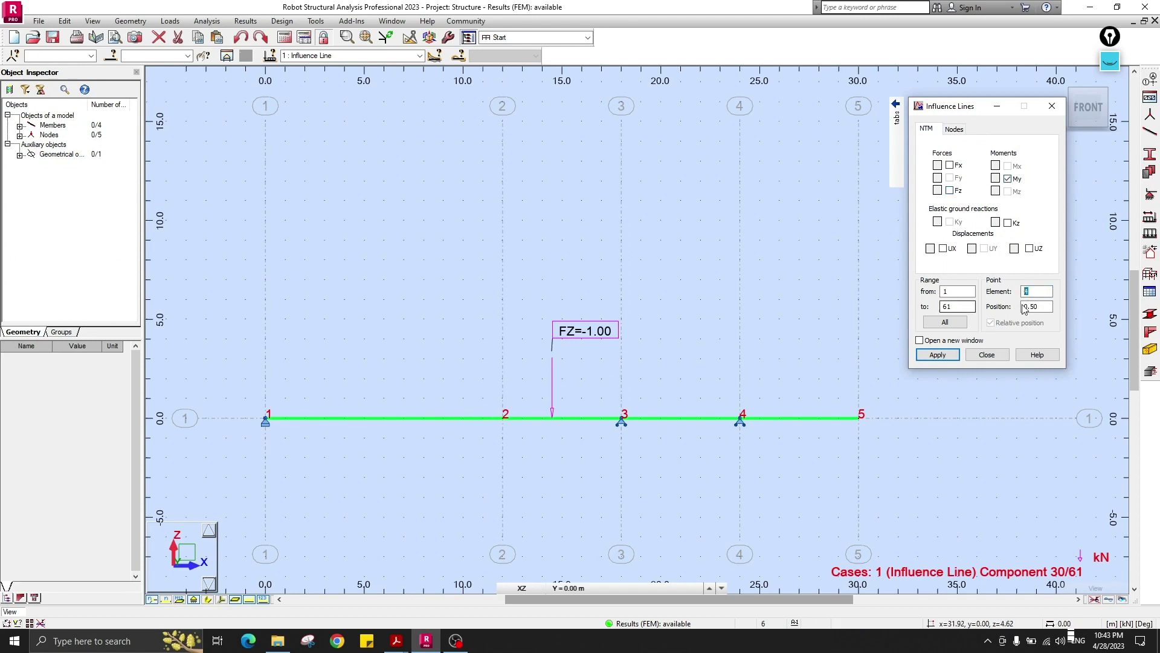
key("Tab")
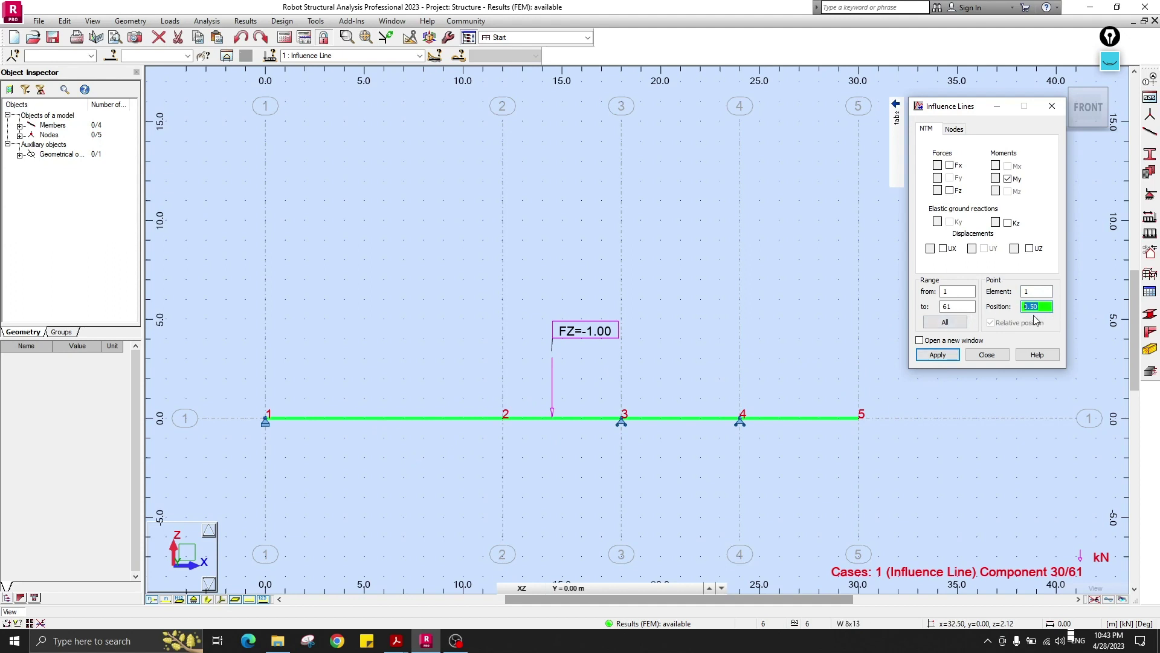
left_click(938, 355)
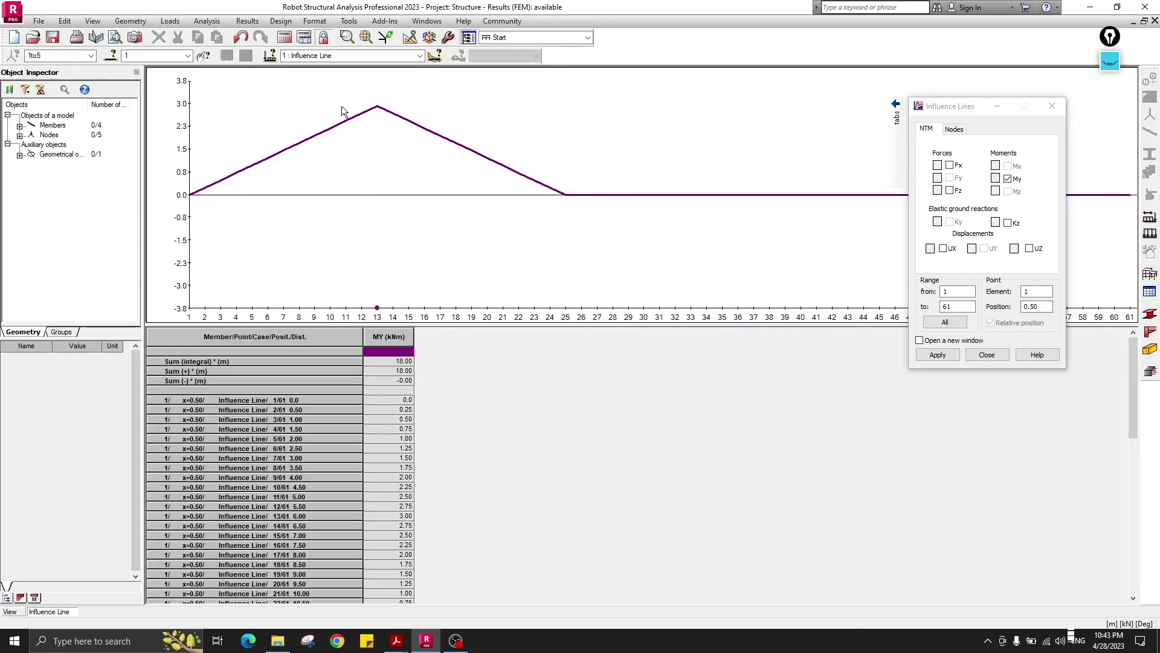
mouse_move(397, 641)
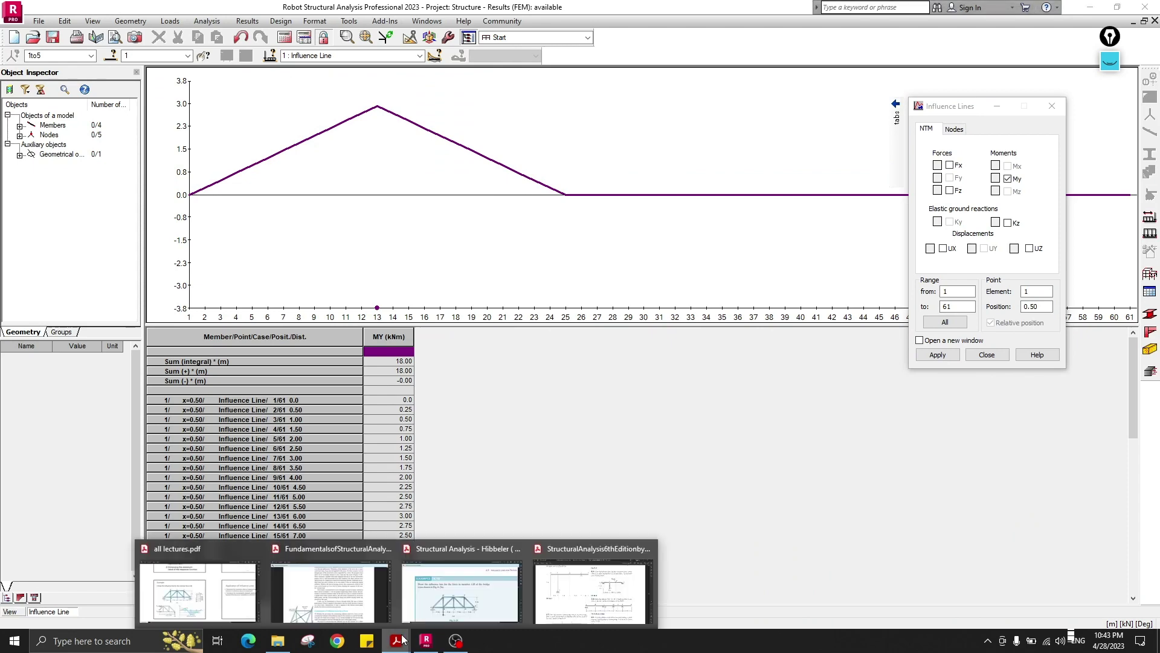
left_click(614, 595)
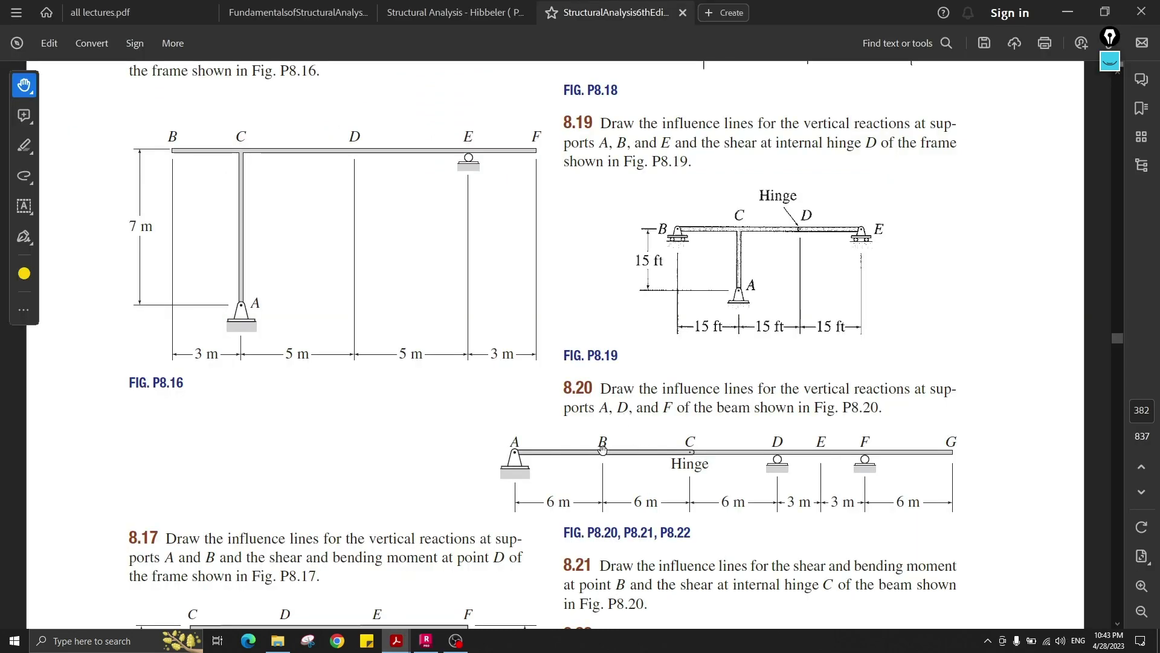
Generate the shear force Fz influence line at position 0.50 of element 1, and close the diagram and the influence line settings
left_click(1068, 13)
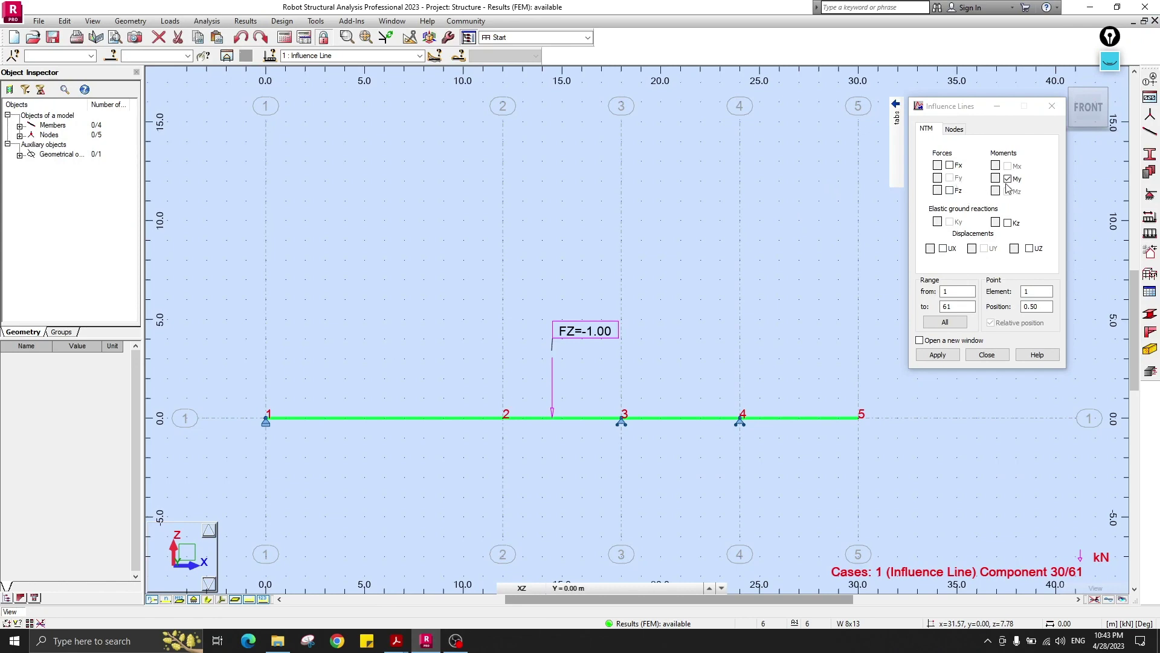
left_click(986, 186)
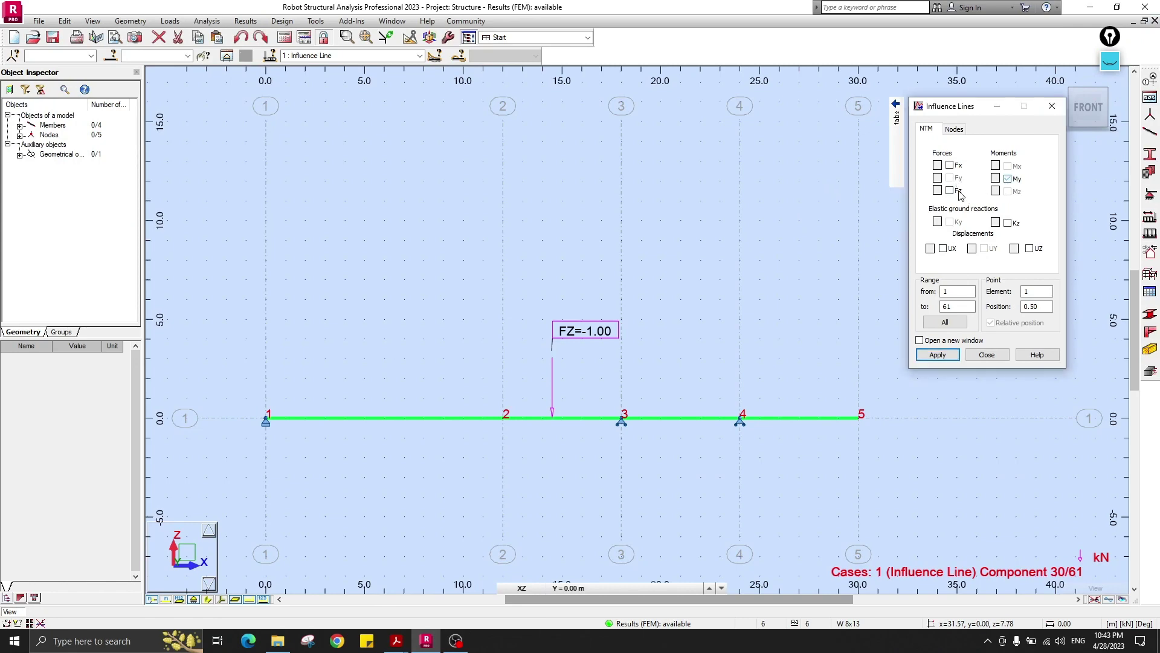
double_click(1022, 293)
left_click(937, 357)
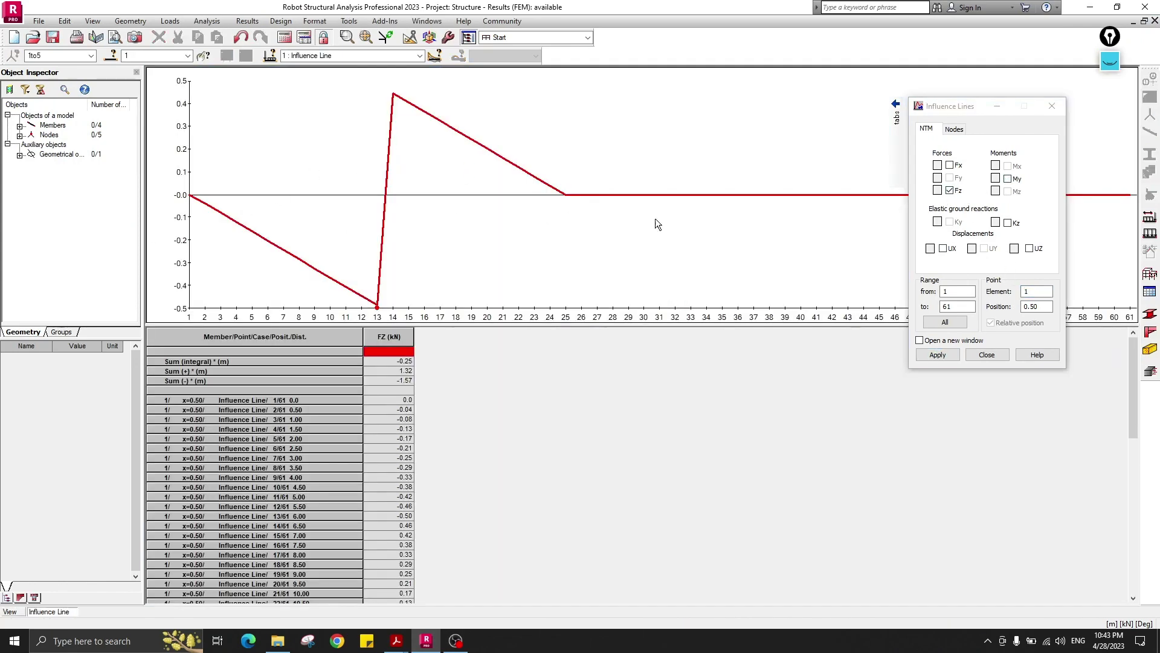
left_click(1155, 21)
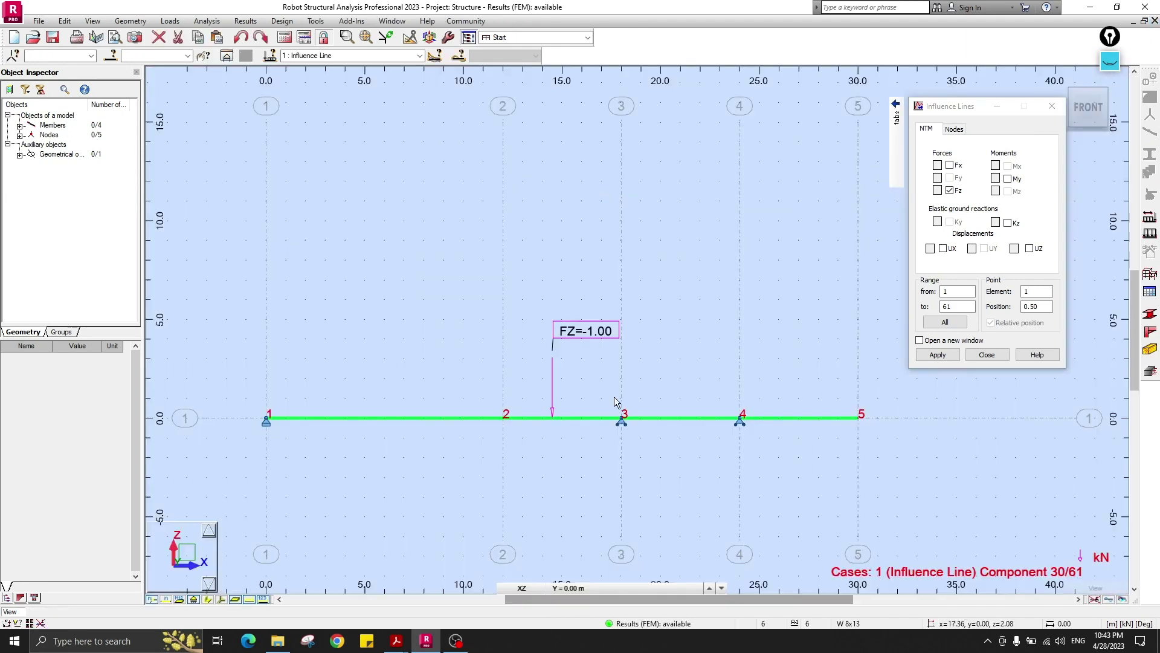
left_click(1052, 106)
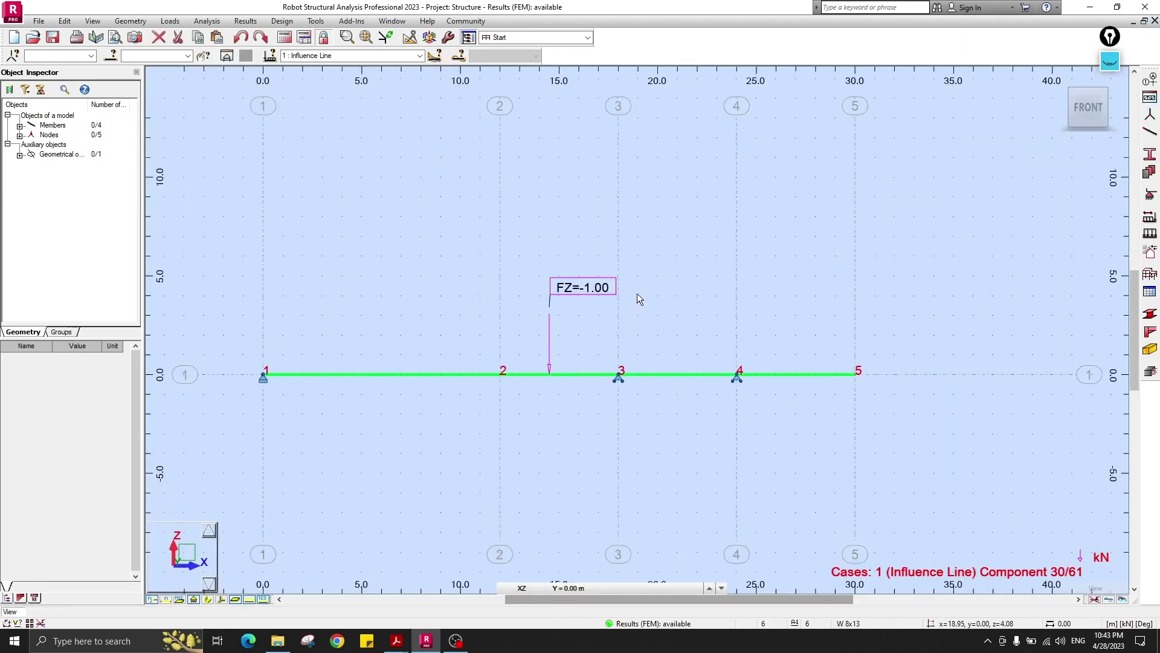
Display the My bending moment diagram on the beam members for the current influence line load component
middle_click_drag(636, 293, 632, 322)
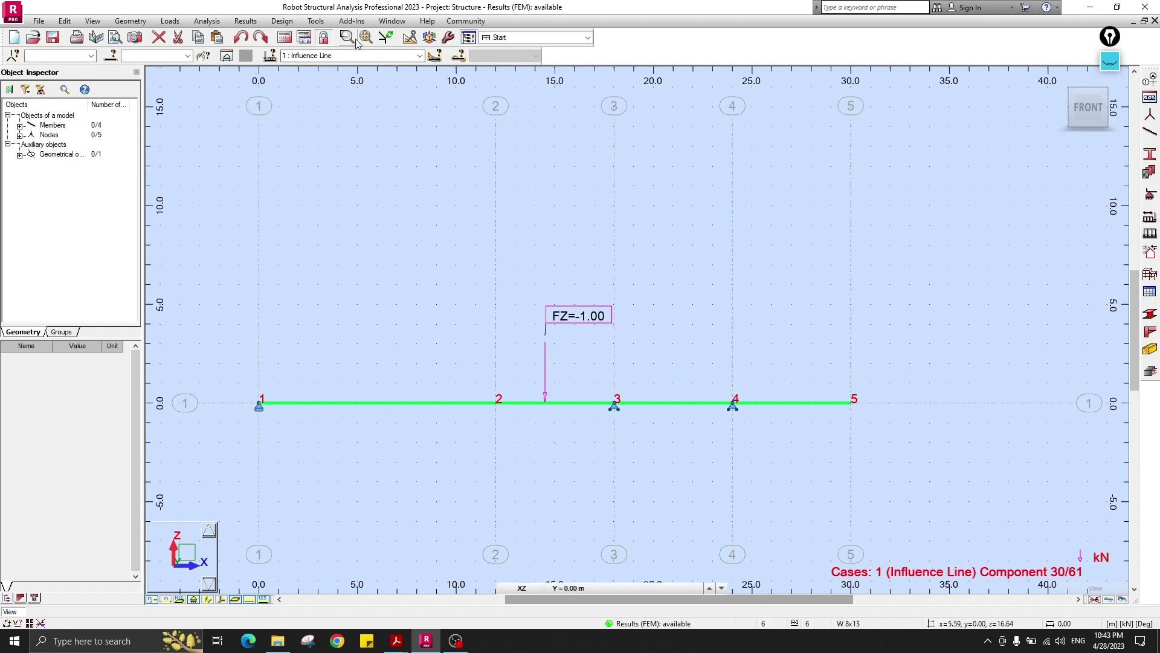
left_click(247, 22)
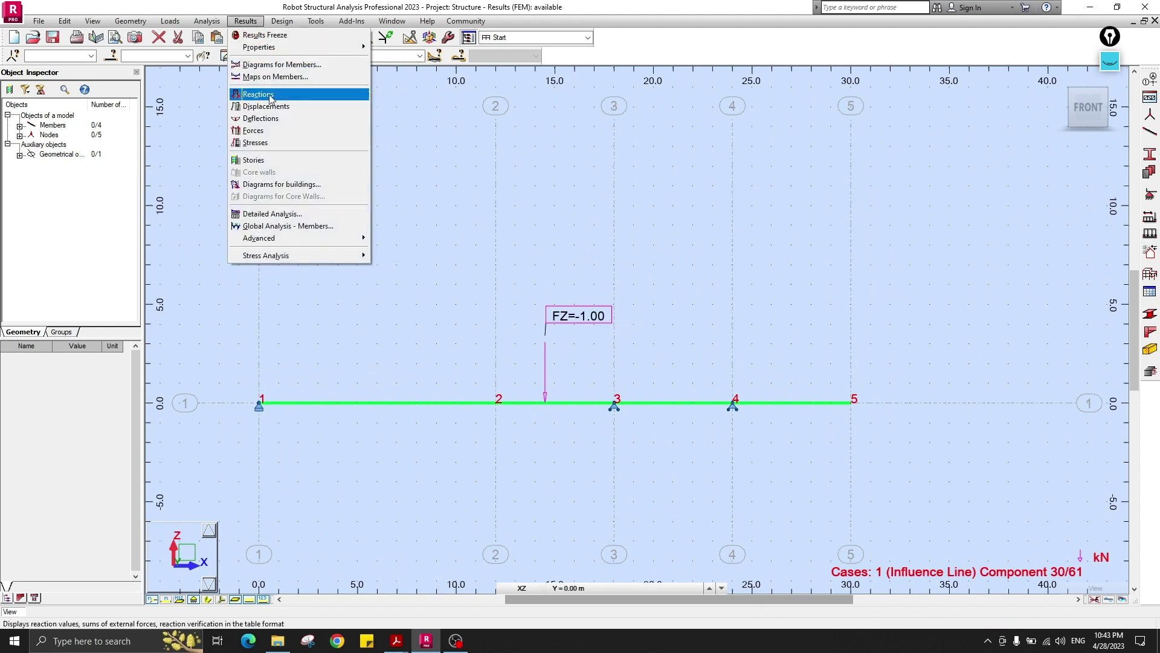
left_click(278, 64)
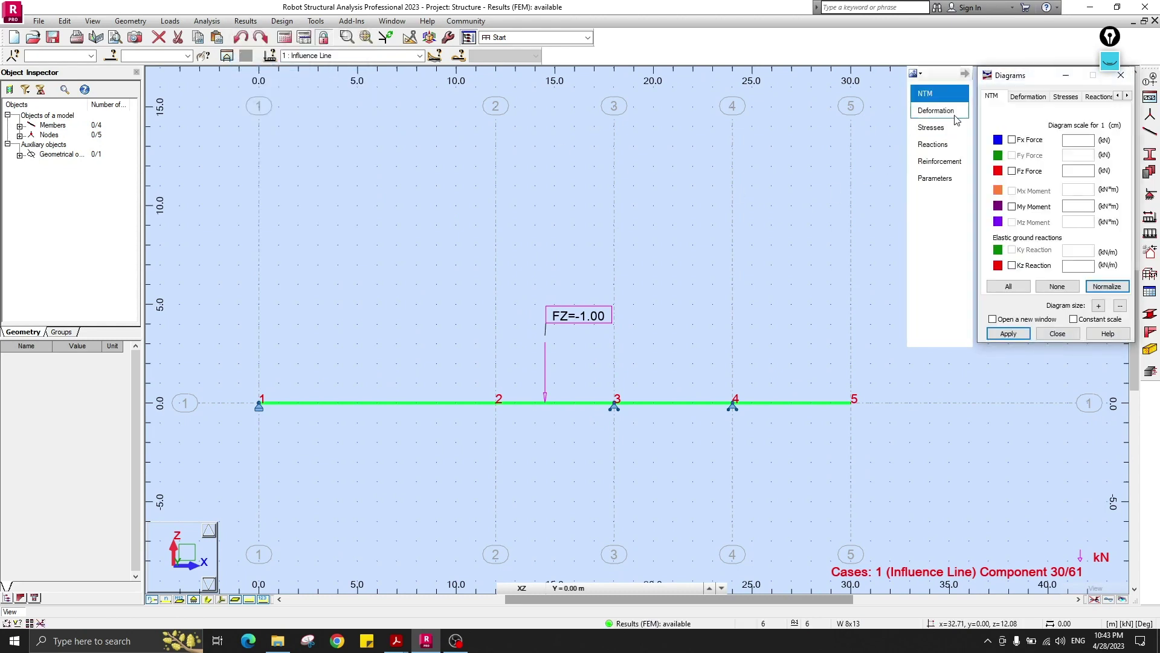
left_click(946, 187)
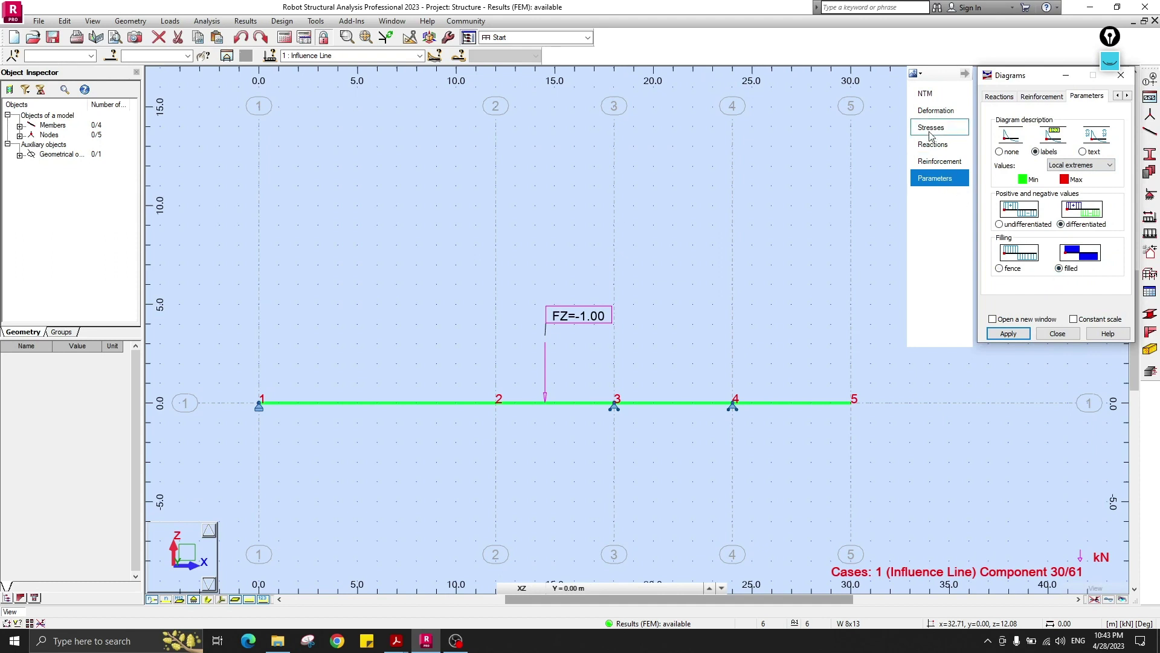
left_click(939, 97)
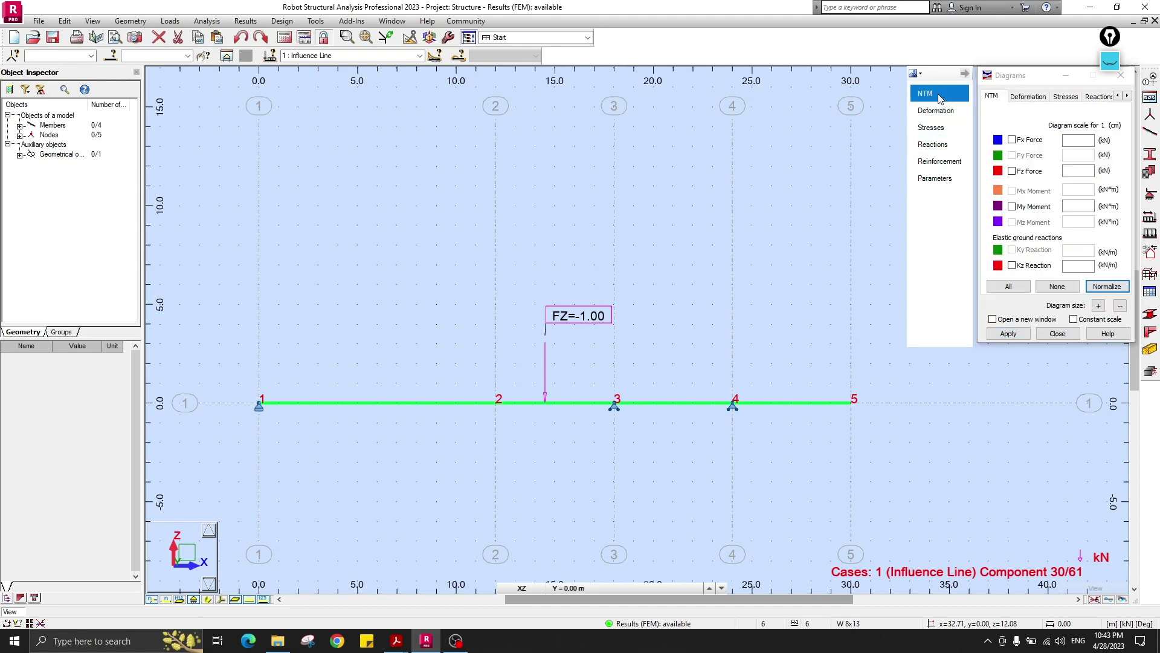
left_click(1012, 207)
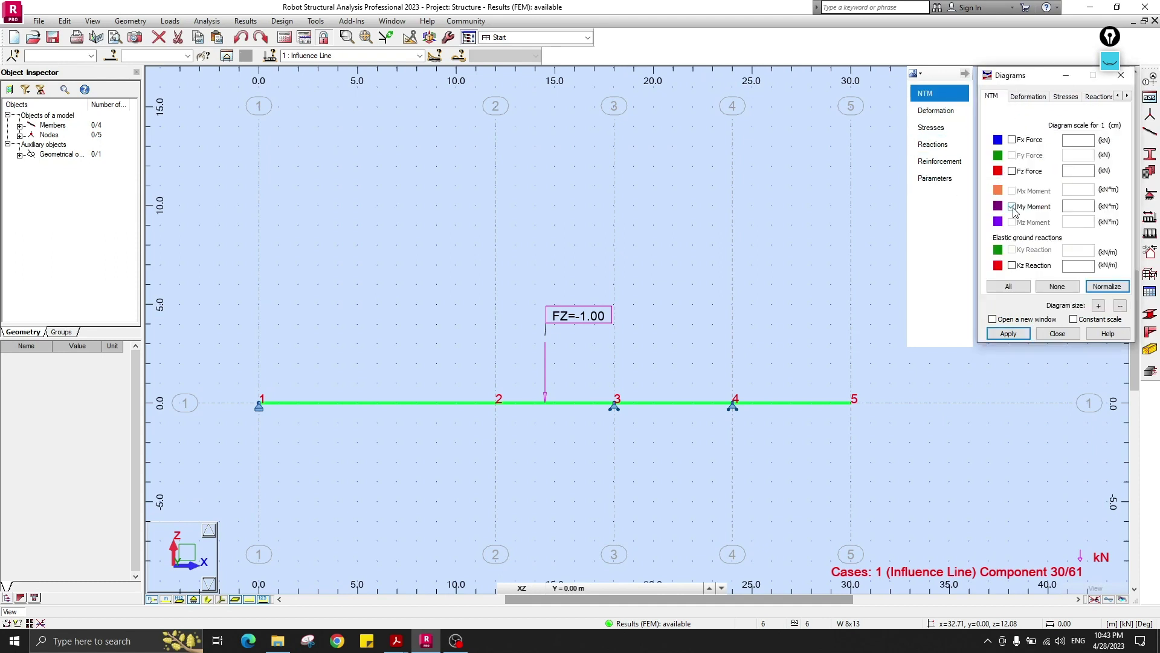
left_click(1008, 333)
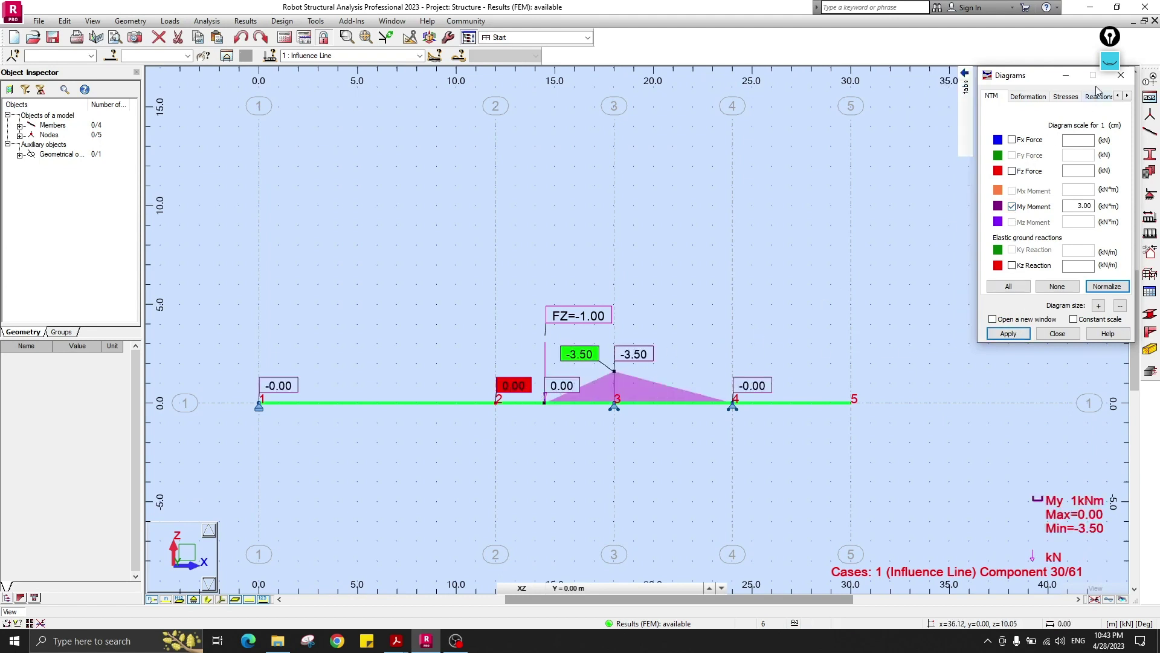
Return the unit load to component 1 and advance it one component at a time to component 35, following the moment diagram
left_click(434, 56)
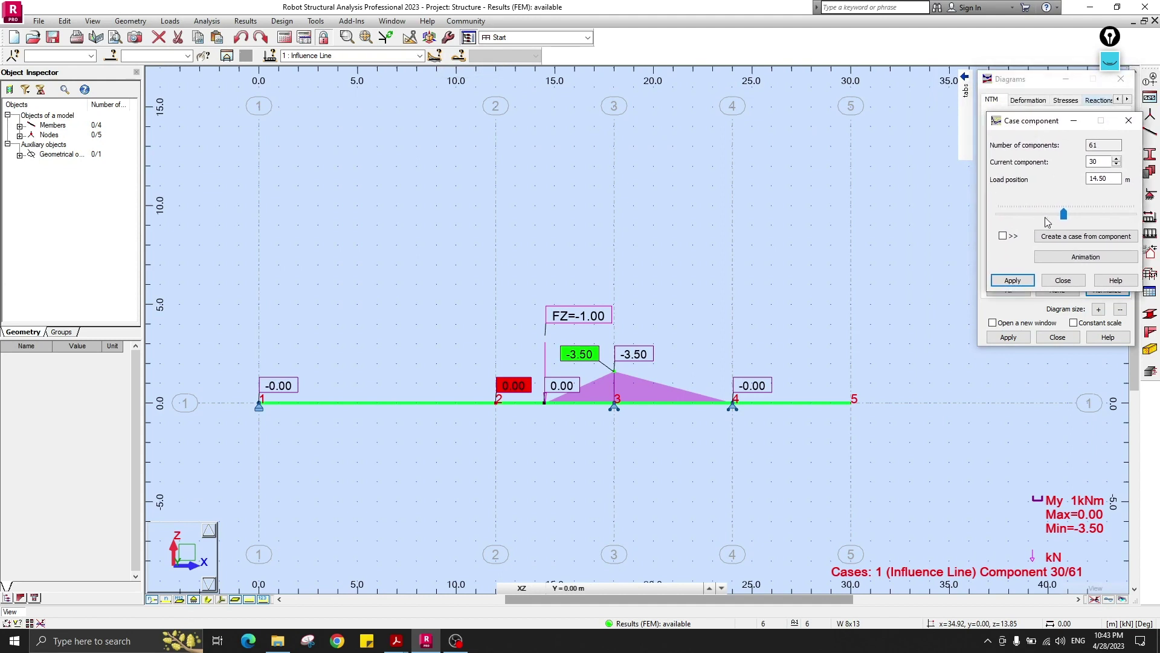
left_click_drag(1064, 217, 998, 215)
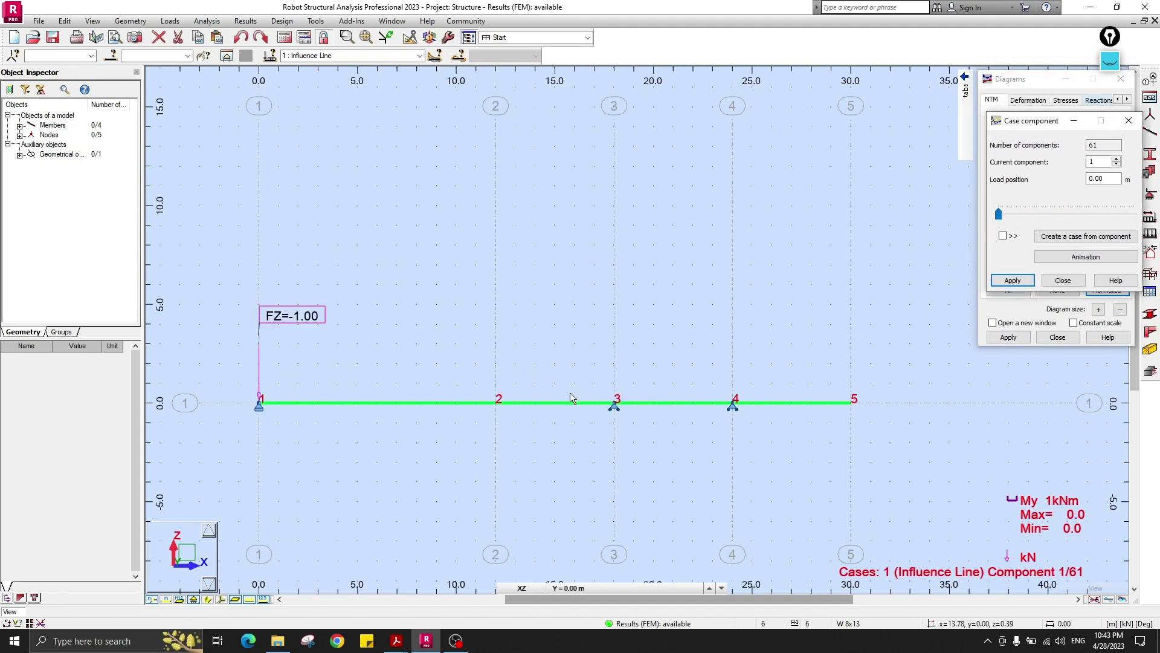
left_click(1116, 160)
left_click_drag(1115, 179, 1086, 183)
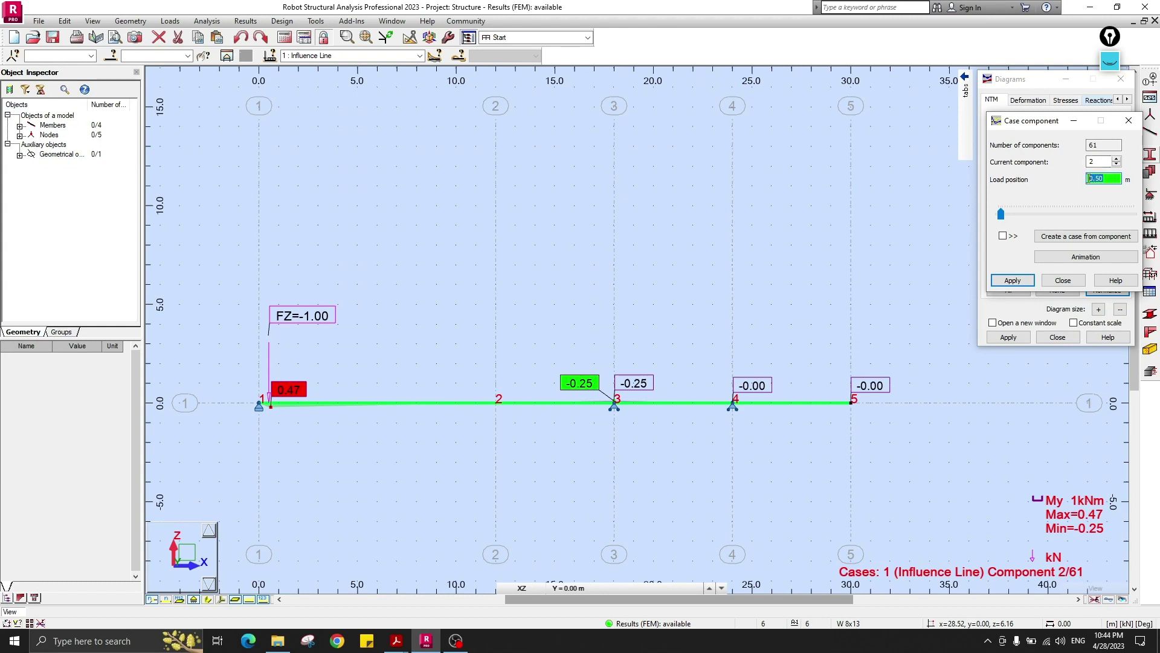
left_click(1117, 161)
left_click(1117, 161)
left_click(1117, 160)
left_click(1117, 161)
left_click(1117, 161)
left_click(1117, 161)
left_click(1117, 160)
left_click(1118, 160)
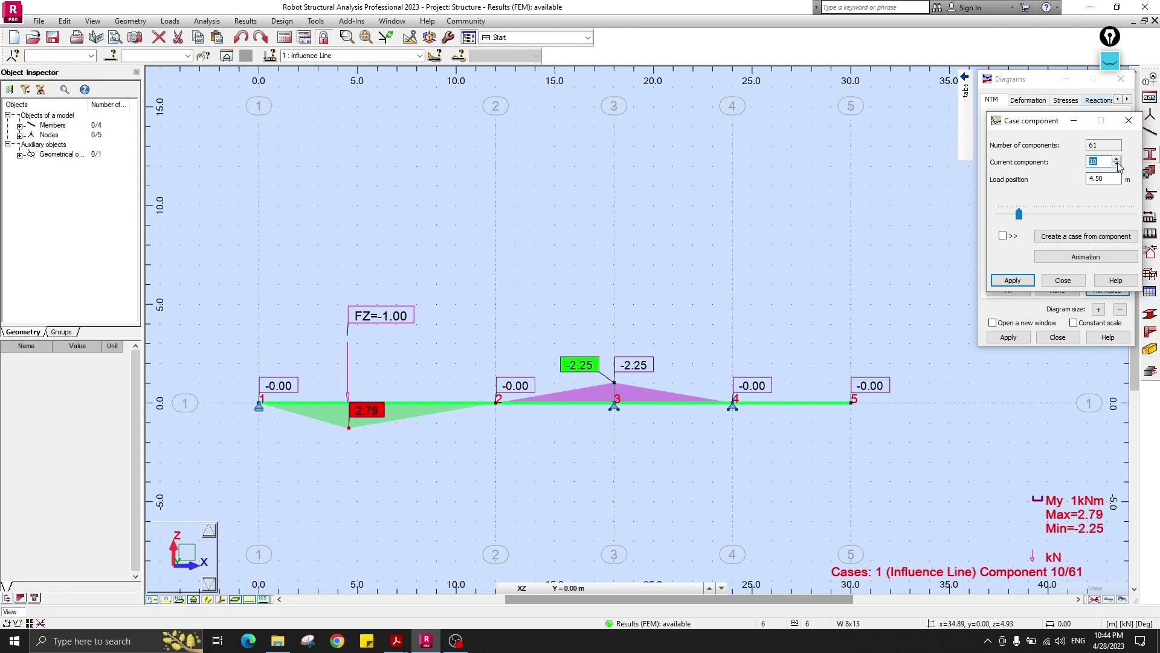
left_click(1117, 160)
left_click(1117, 160)
left_click(1117, 159)
left_click(1117, 160)
left_click(1117, 159)
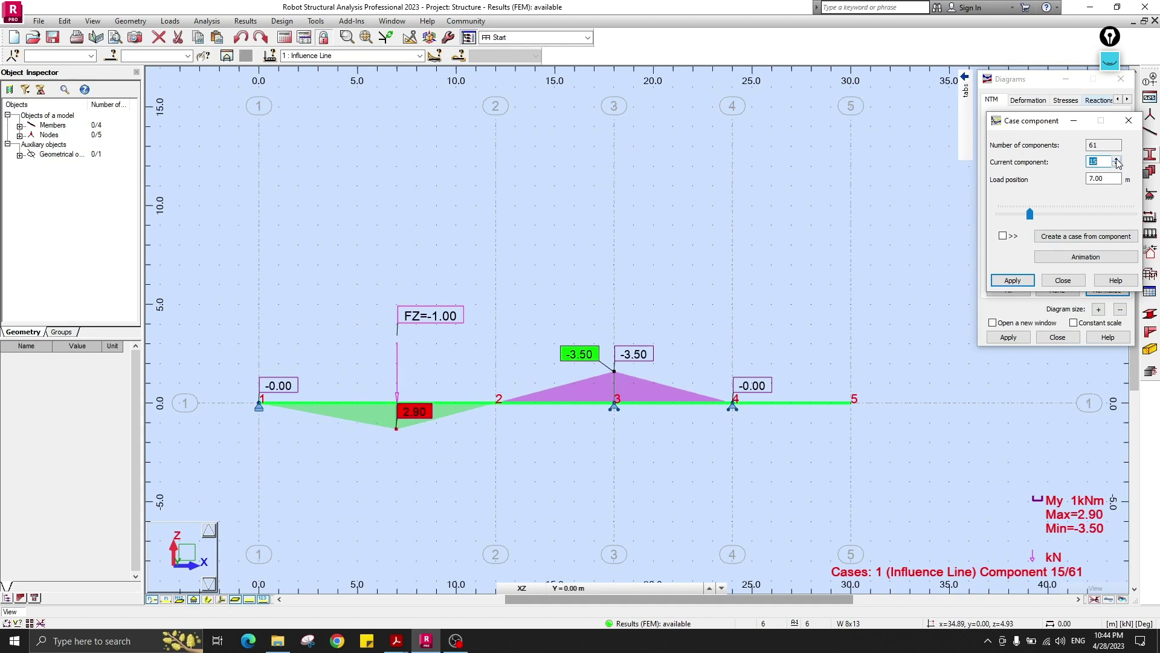
left_click(1117, 160)
left_click(1117, 159)
left_click(1118, 160)
left_click(1118, 160)
left_click(1117, 160)
left_click(1118, 160)
left_click(1117, 160)
left_click(1117, 161)
left_click(1116, 161)
left_click(1116, 161)
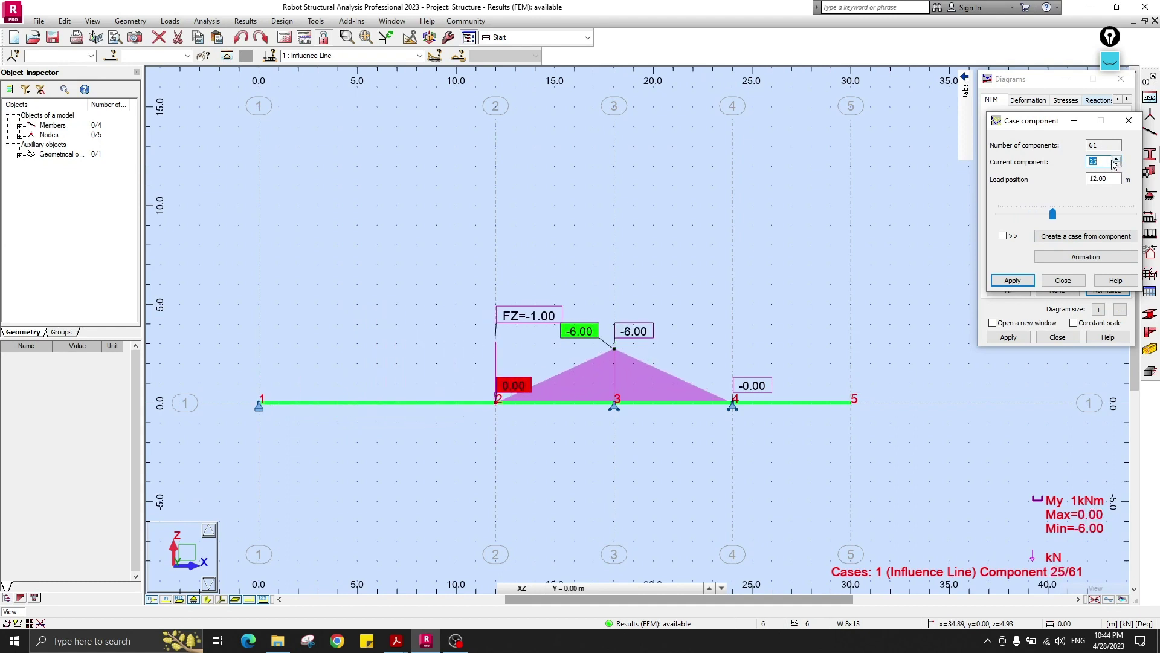
left_click(1117, 160)
left_click(1117, 160)
left_click(1117, 160)
left_click(1117, 160)
left_click(1118, 160)
left_click(1117, 160)
left_click(1117, 161)
left_click(1117, 161)
left_click(1117, 161)
left_click(1117, 161)
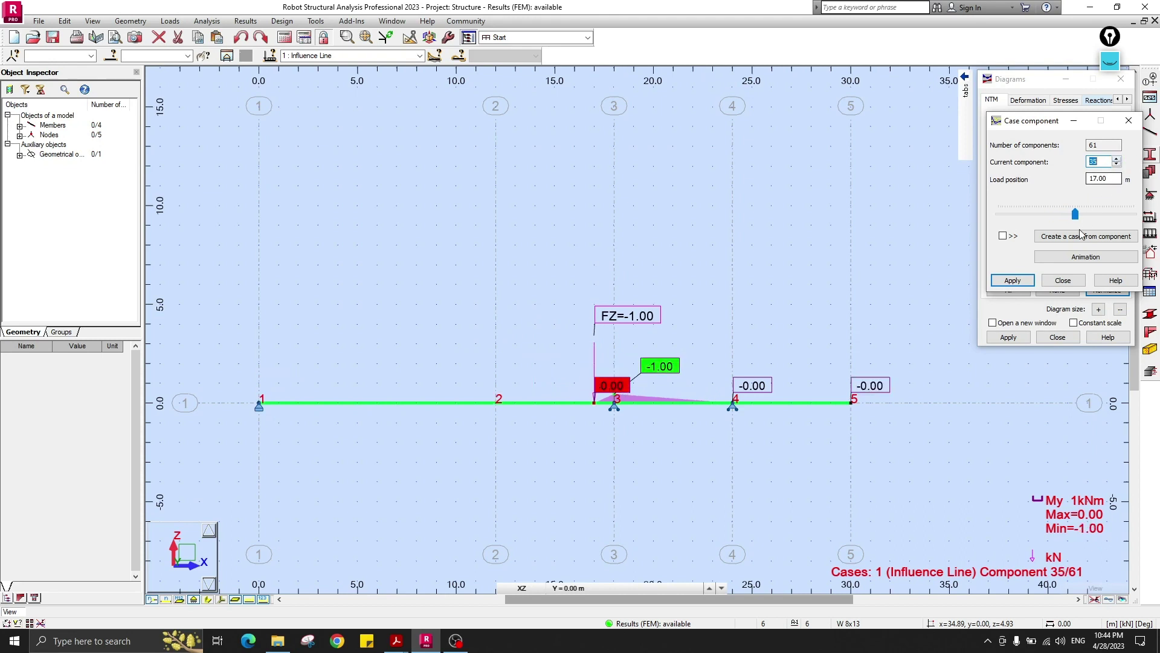
Animate the moment diagram for load components 1 to 61 at 7 frames per second, and close the playback
left_click(1077, 260)
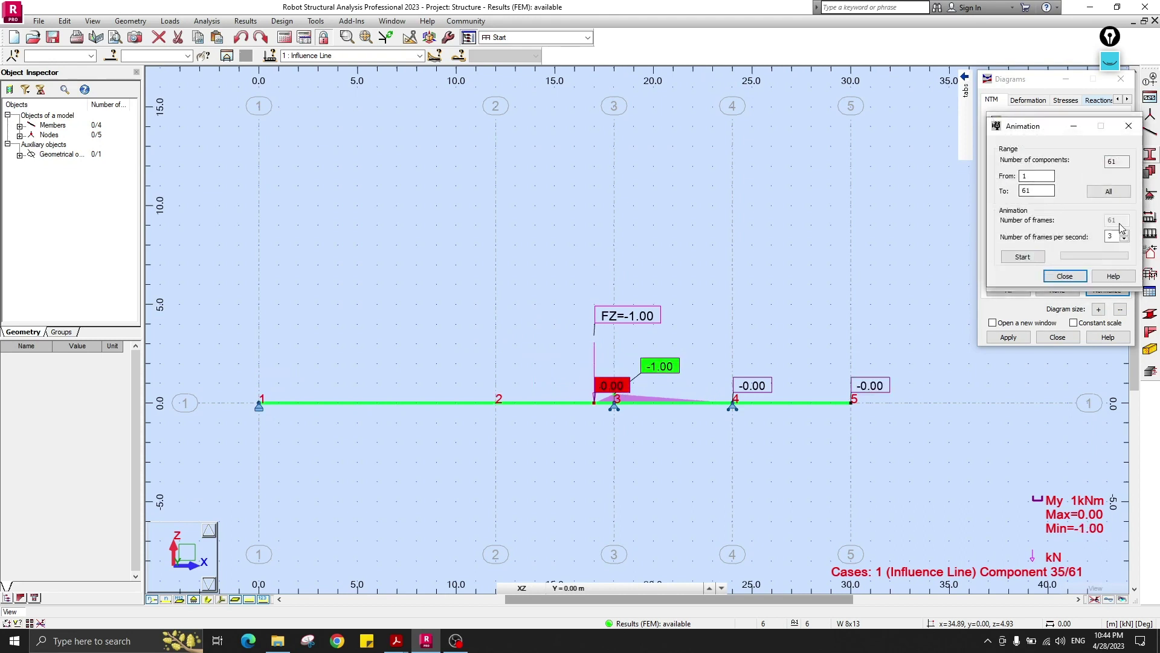
left_click(1125, 237)
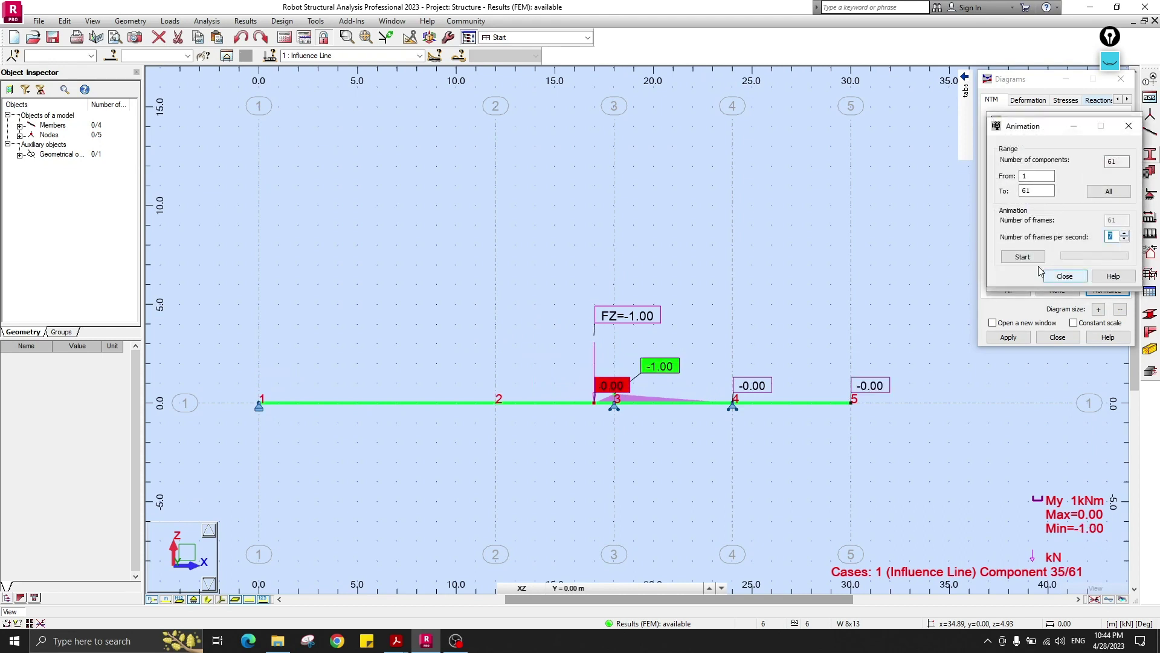
left_click(1023, 257)
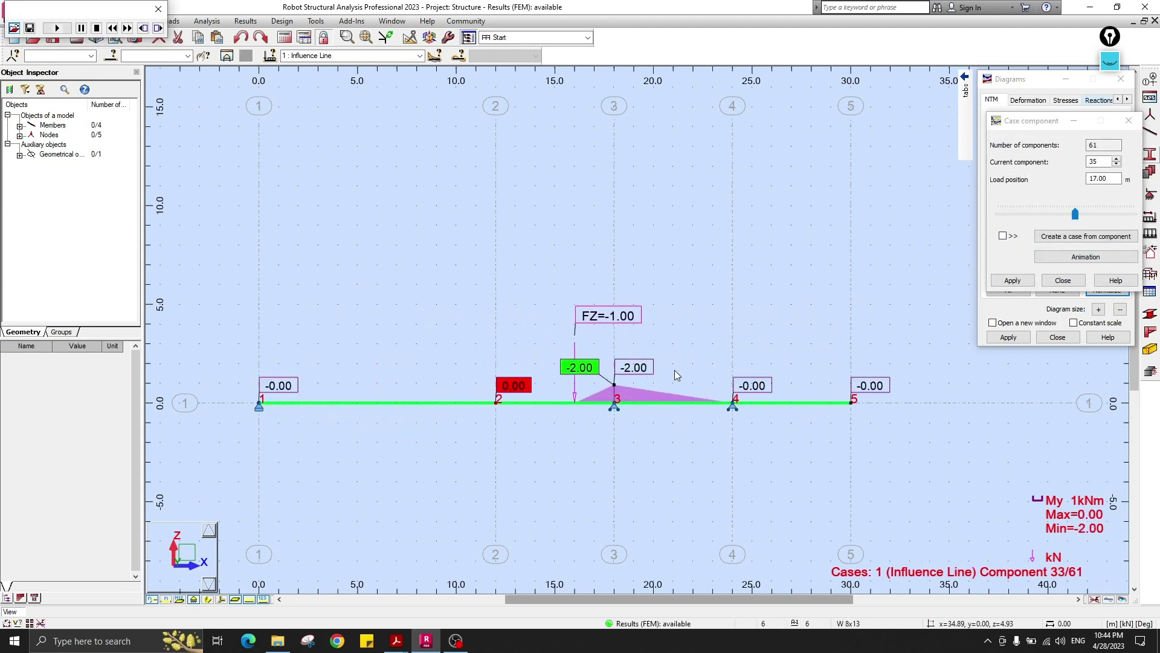
left_click(164, 10)
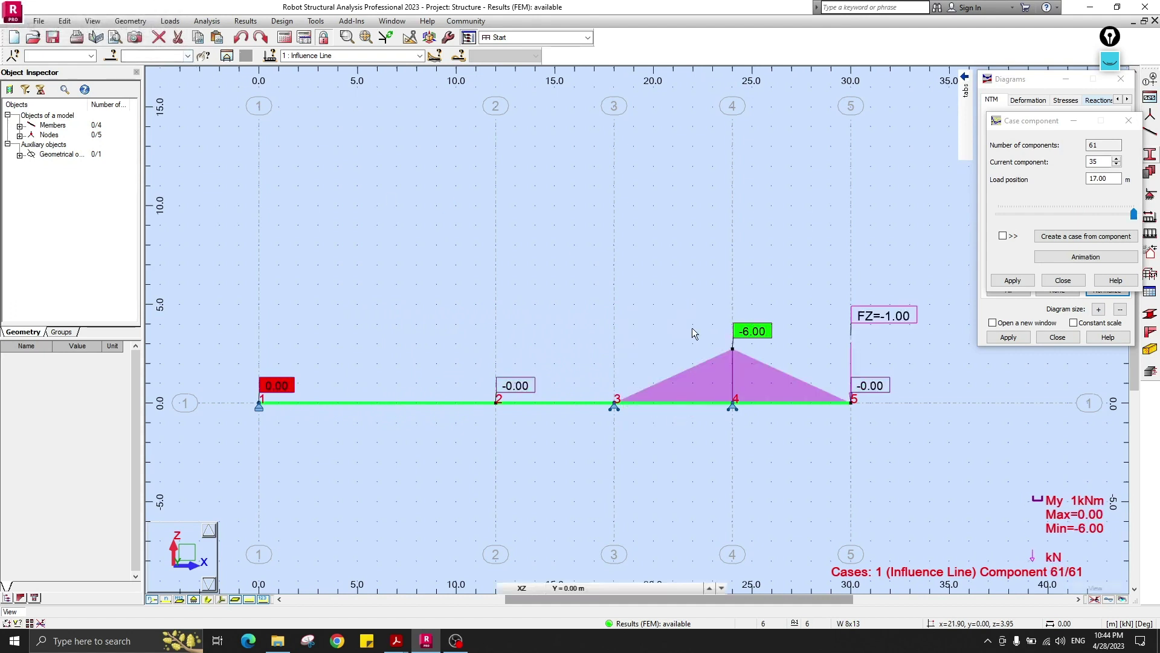